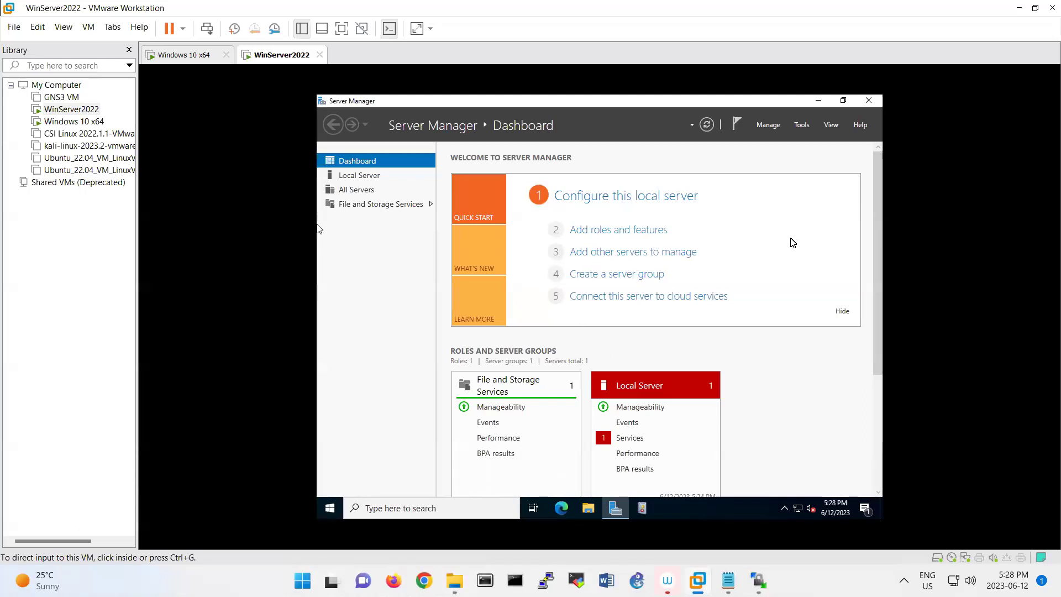
Start Add Roles and Features for the local server and select Web Server (IIS) with its management tools.
left_click(580, 231)
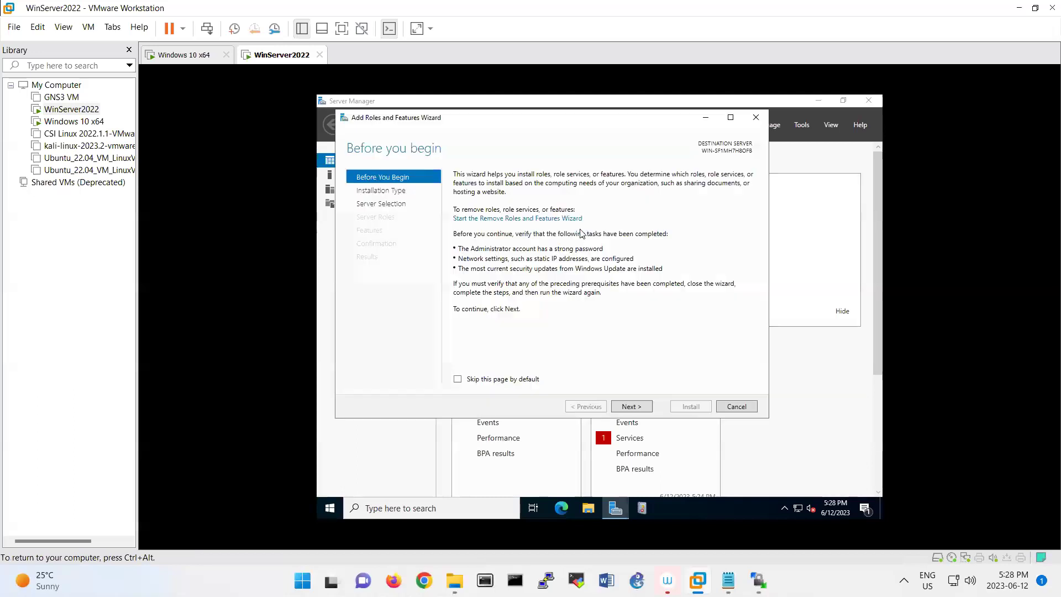
left_click(631, 406)
left_click(631, 406)
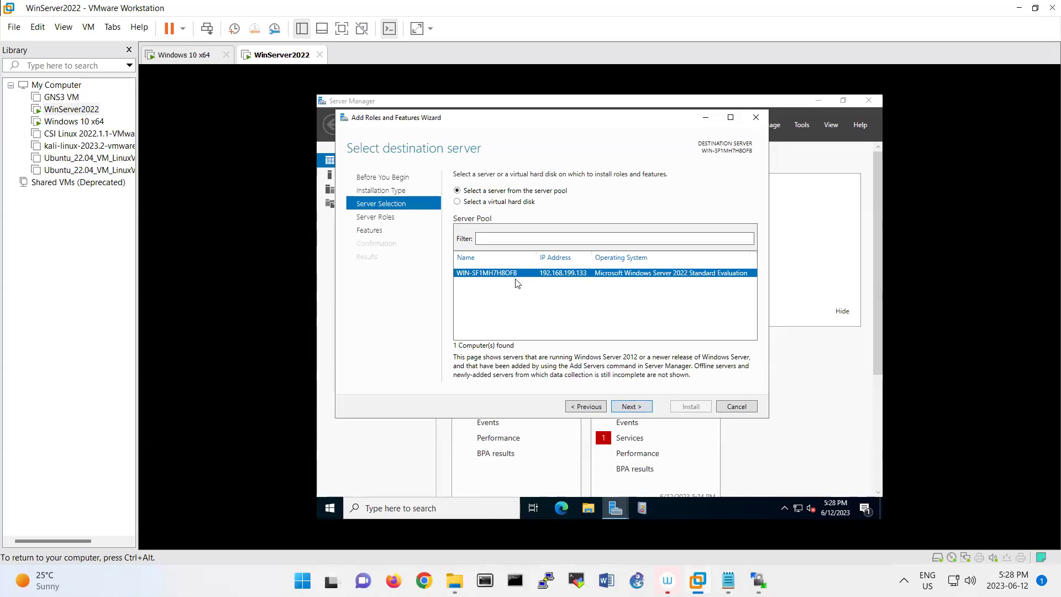
left_click(631, 409)
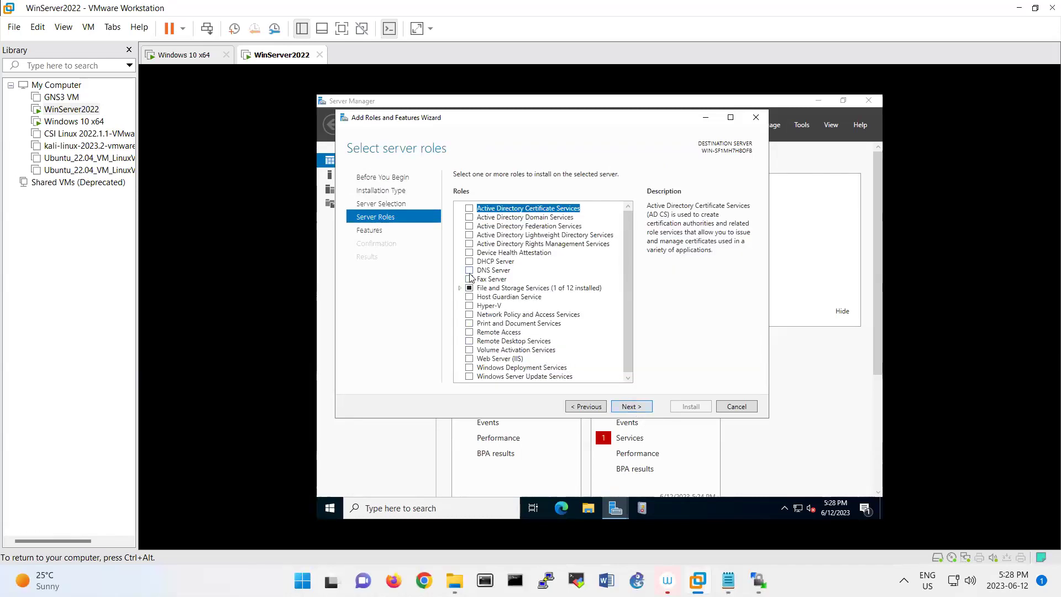
left_click(470, 359)
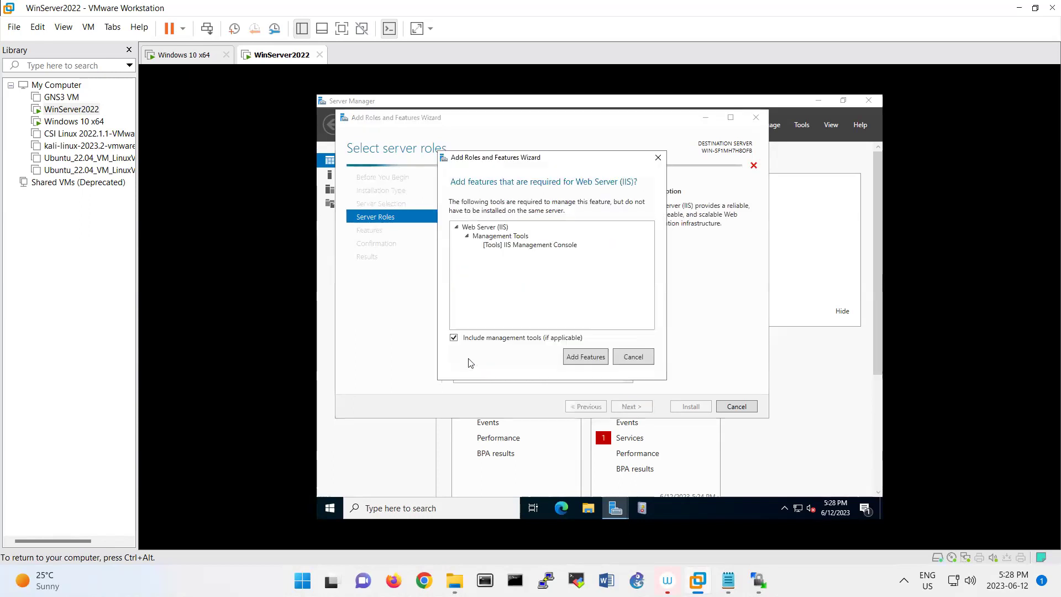
left_click(585, 357)
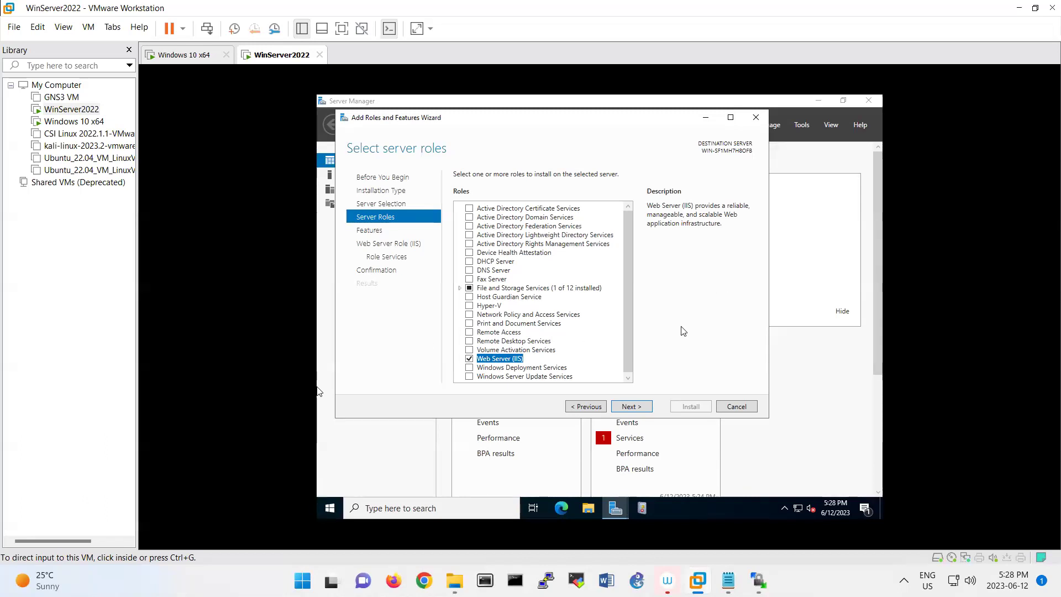
left_click(634, 407)
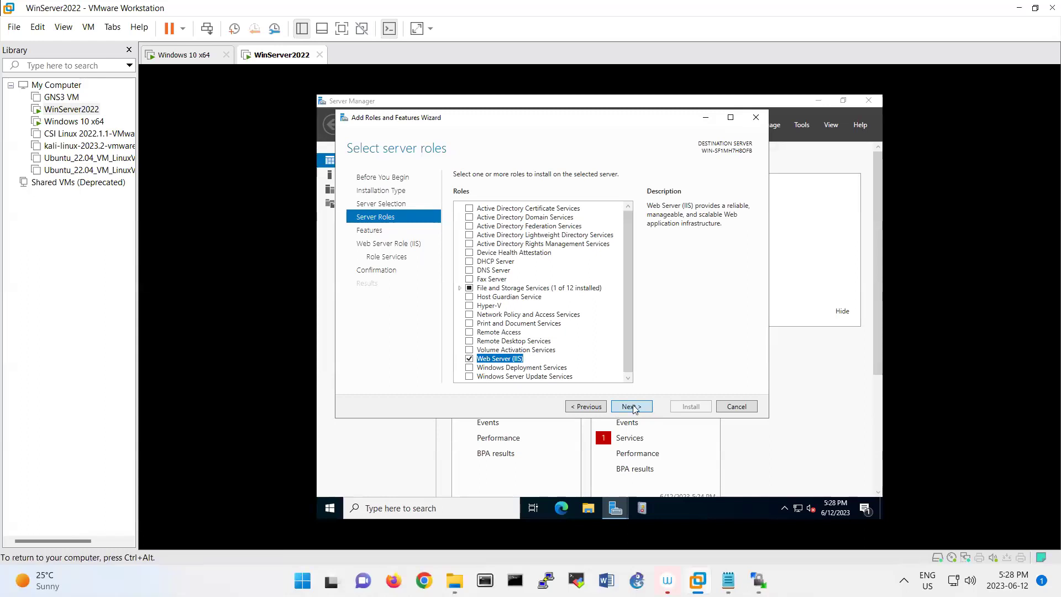
Advance past the Features and Web Server Role pages to the Role Services list.
left_click(625, 409)
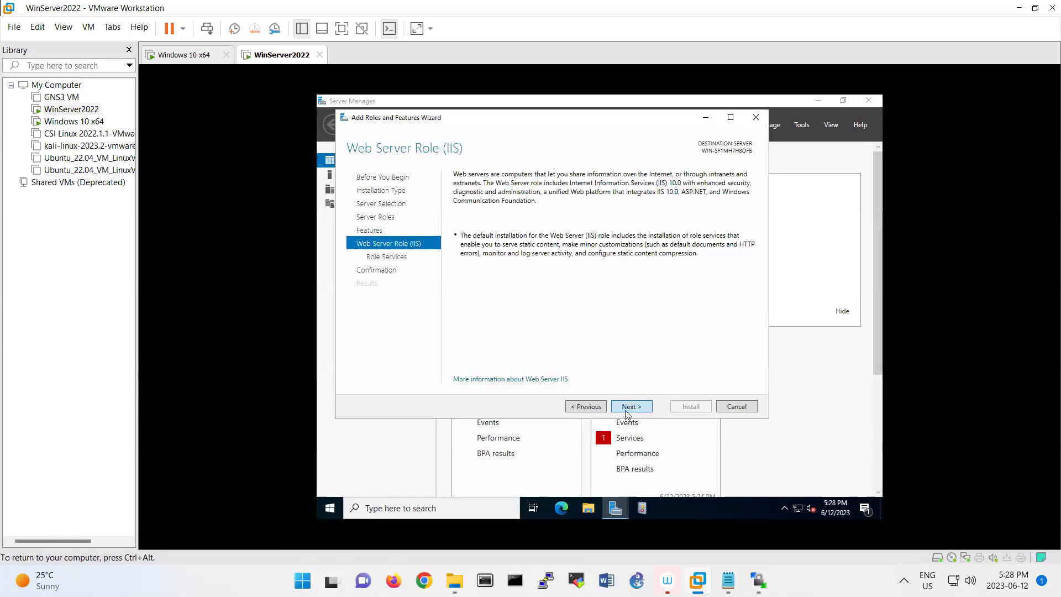
left_click(628, 408)
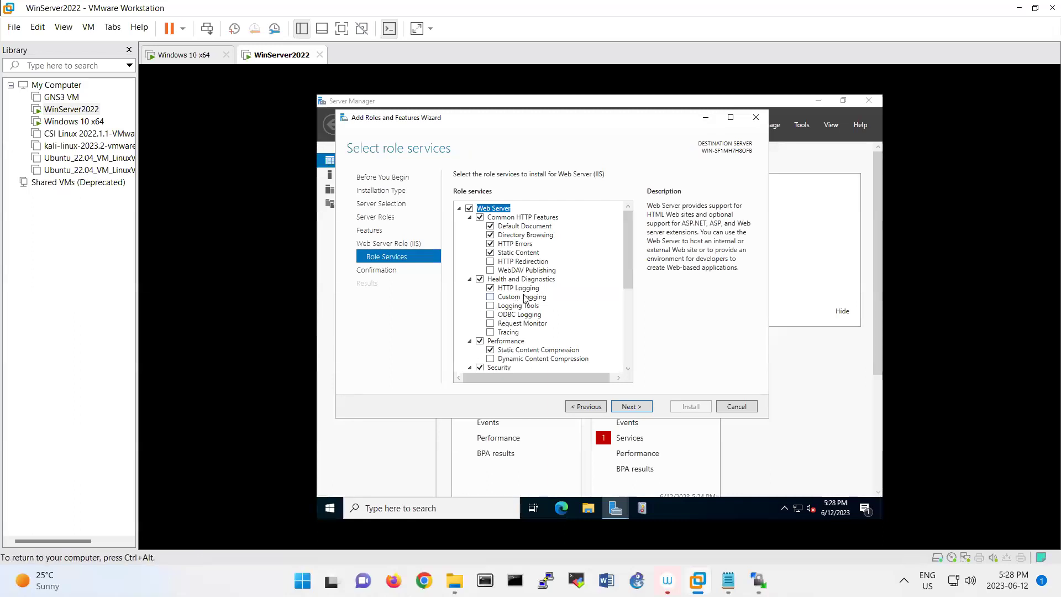
scroll(522, 300, "down", 1)
scroll(523, 300, "down", 5)
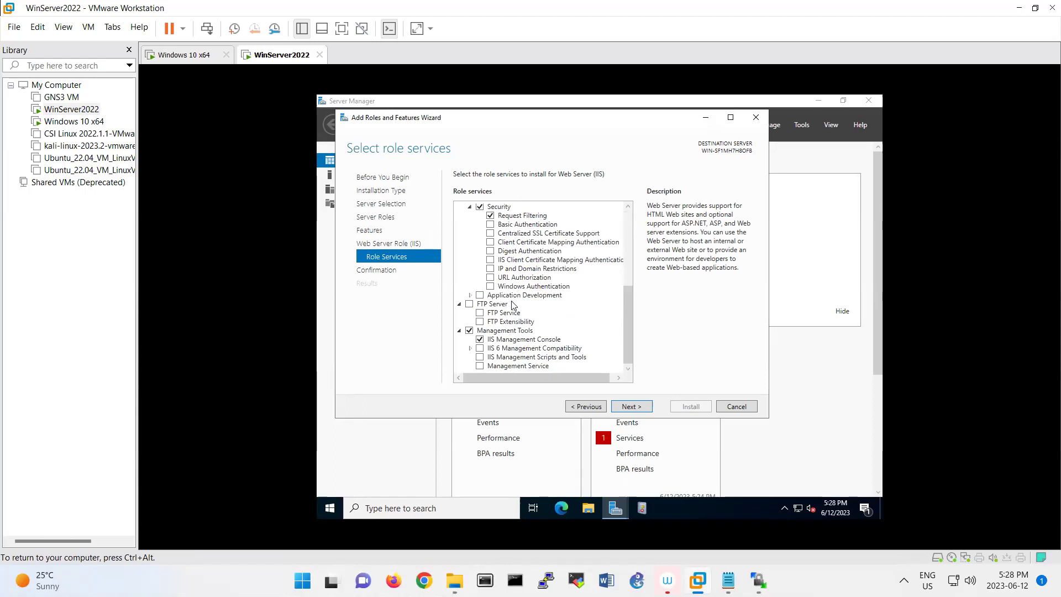
Tick FTP Server with FTP Service and FTP Extensibility among the role services.
left_click(468, 305)
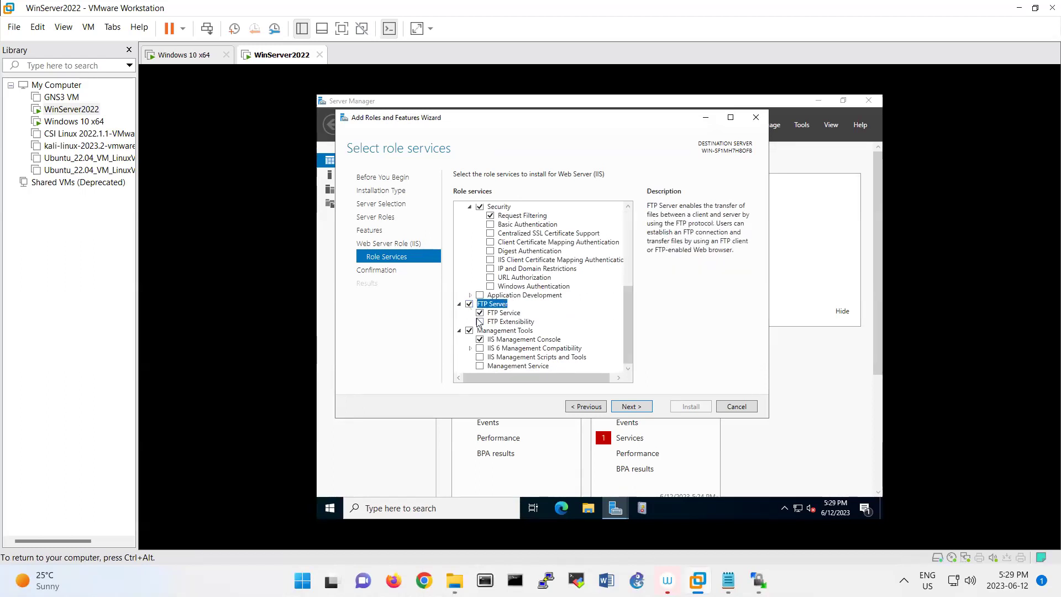
left_click(480, 322)
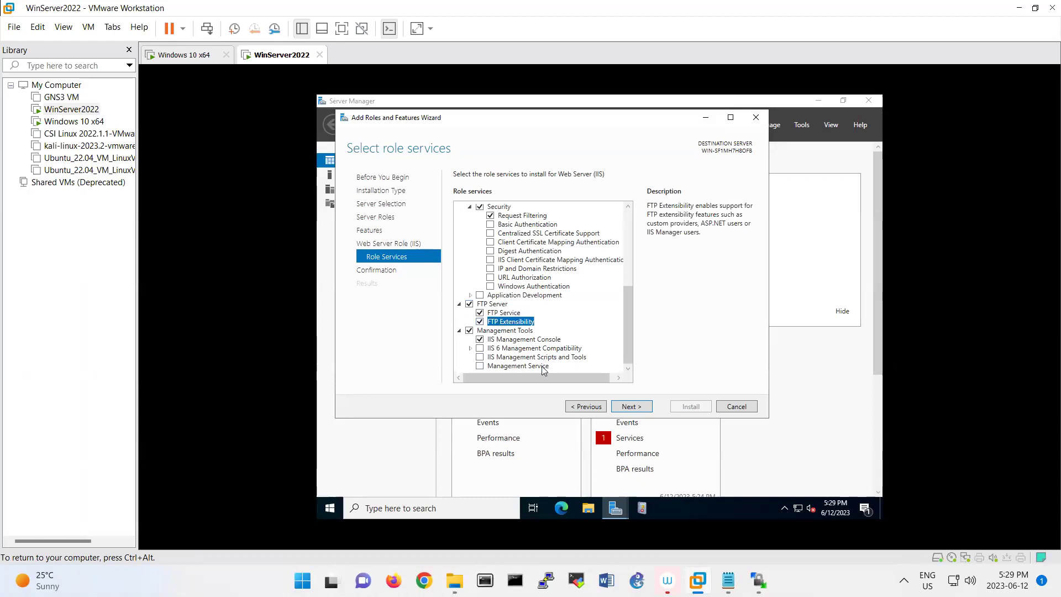
scroll(520, 326, "up", 4)
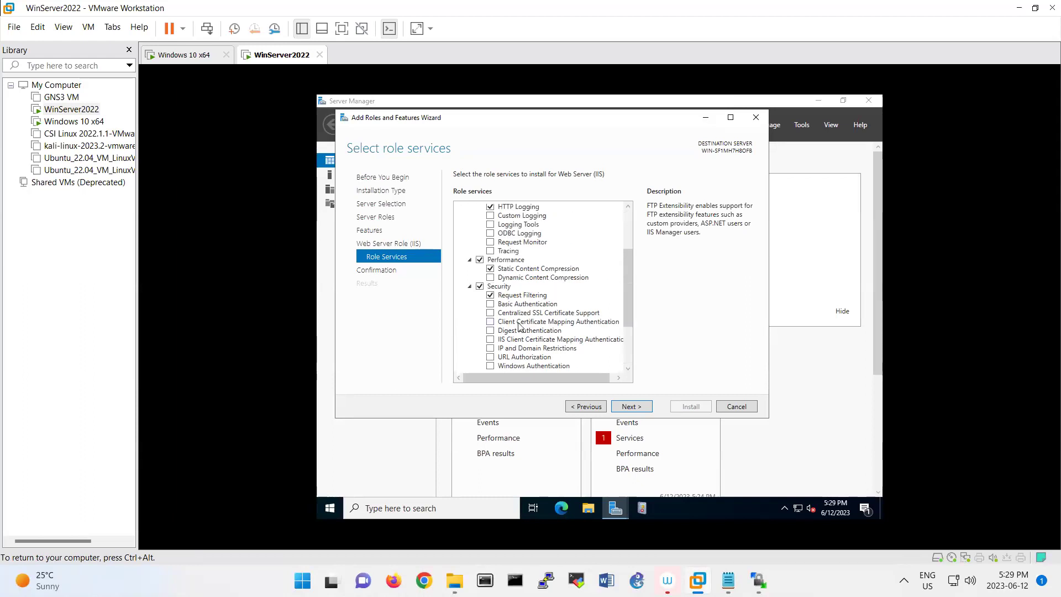
scroll(519, 326, "up", 2)
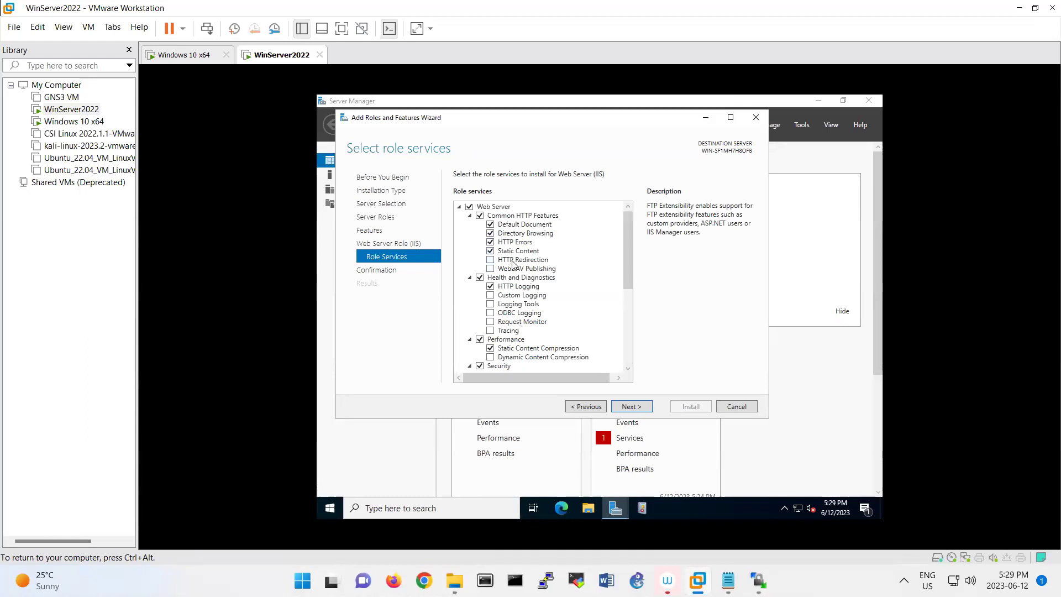
scroll(505, 286, "down", 3)
scroll(505, 287, "down", 3)
scroll(540, 317, "up", 1)
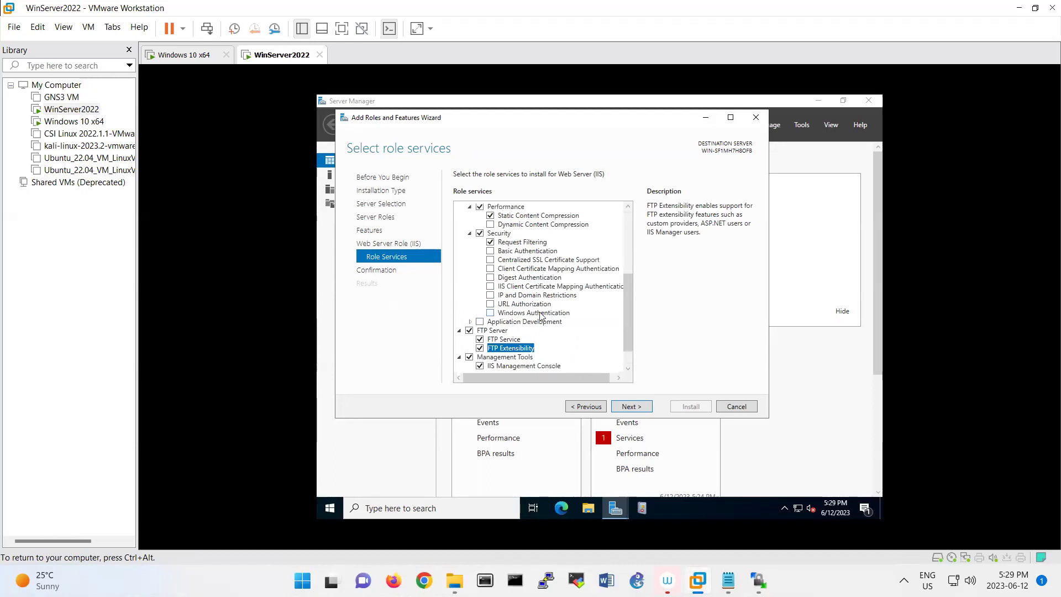
scroll(540, 316, "up", 1)
scroll(541, 317, "up", 1)
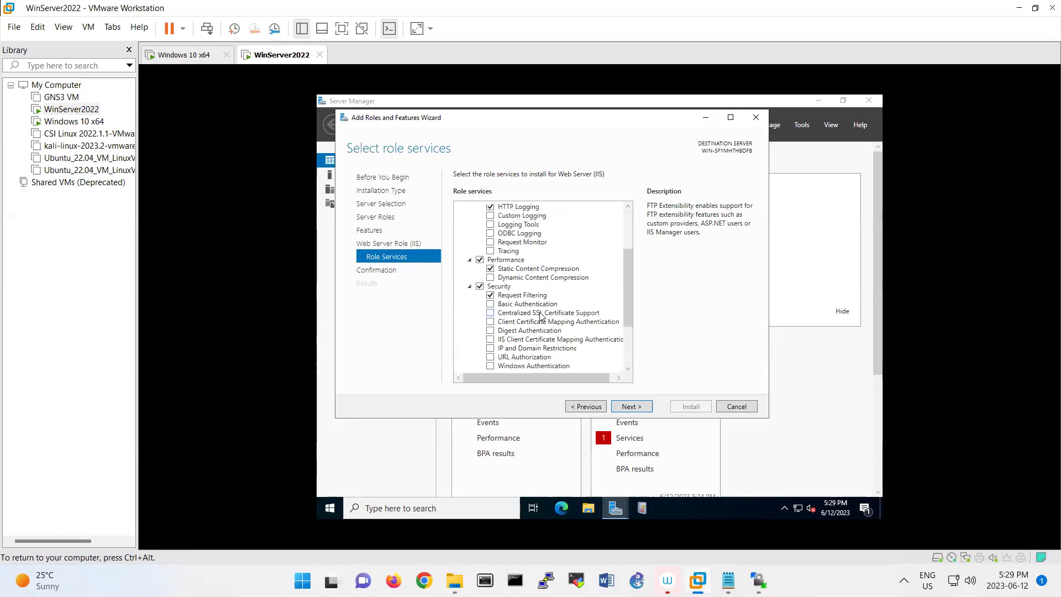
scroll(540, 317, "up", 1)
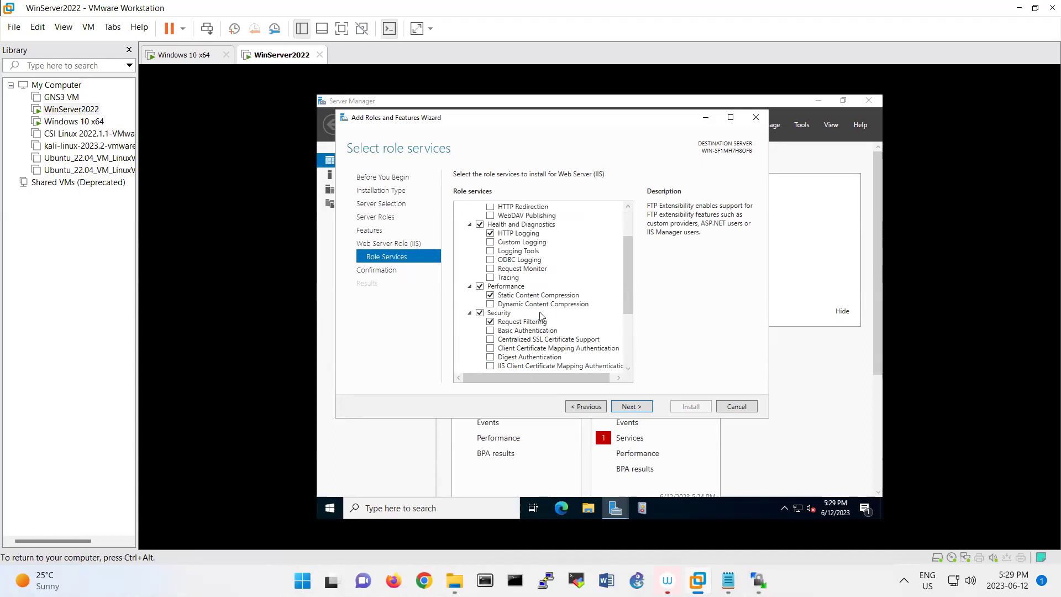
scroll(540, 316, "up", 1)
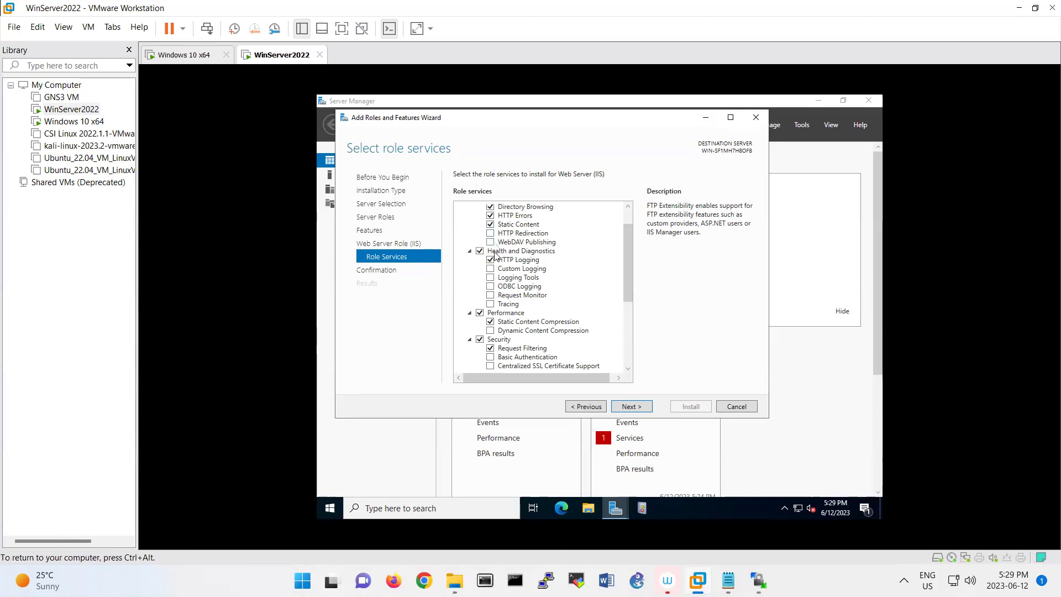
scroll(502, 303, "down", 5)
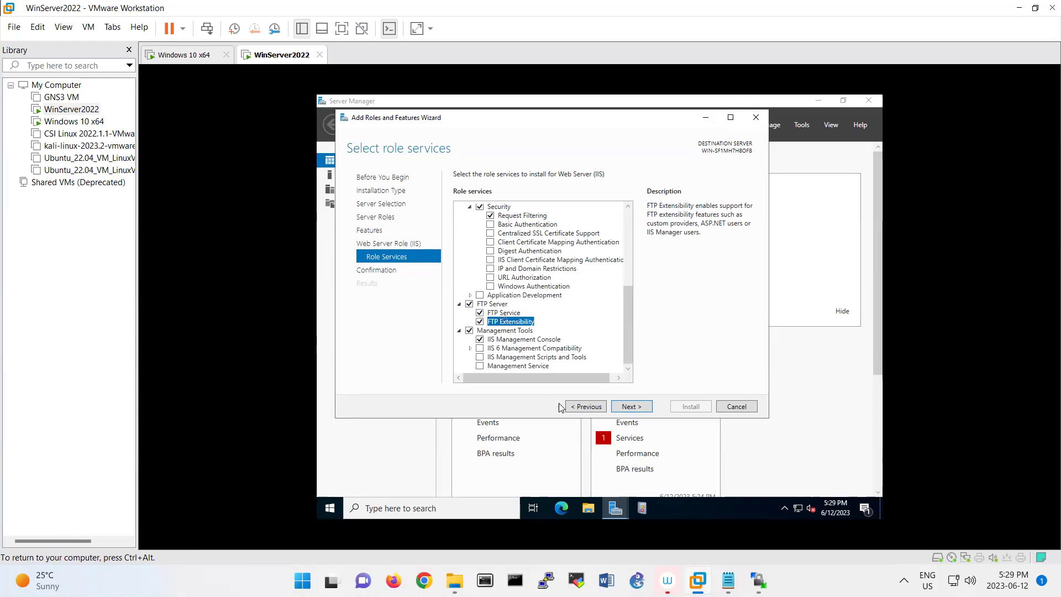
Install Web Server (IIS) with the FTP components, and open Microsoft Edge meanwhile.
left_click(641, 410)
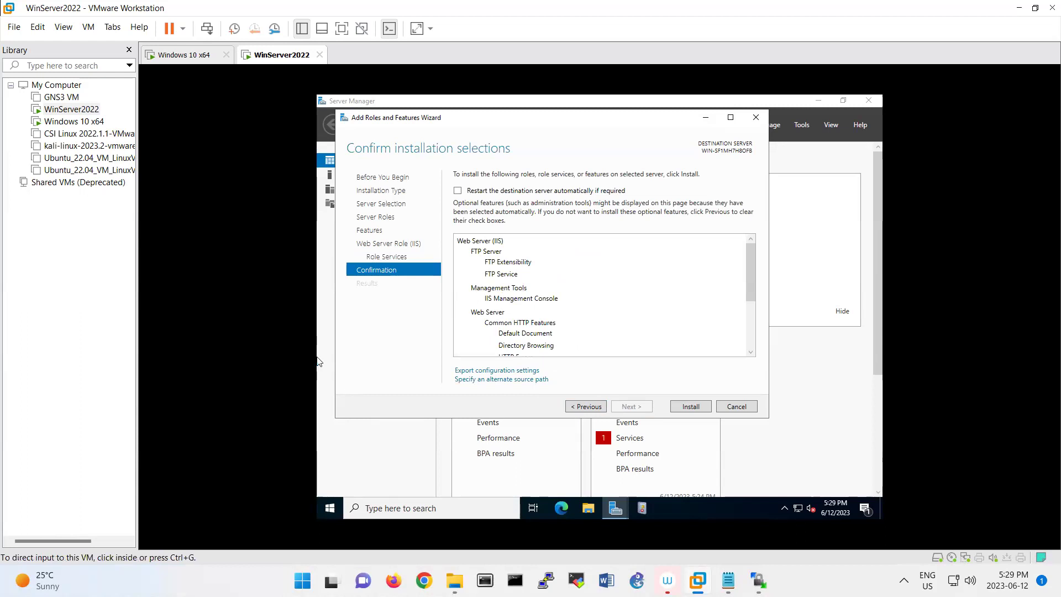
left_click(690, 407)
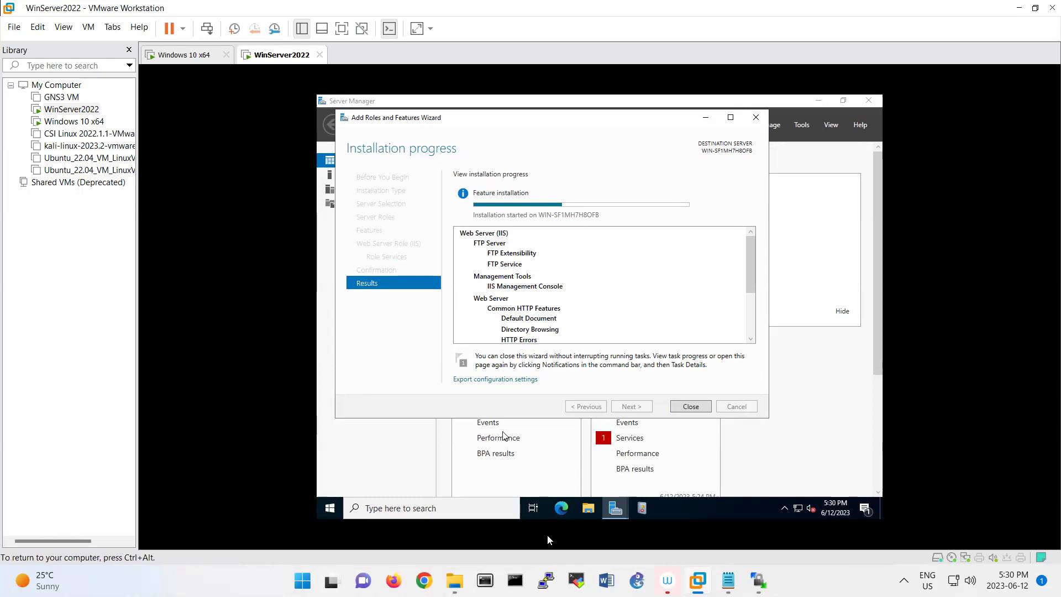
left_click(560, 509)
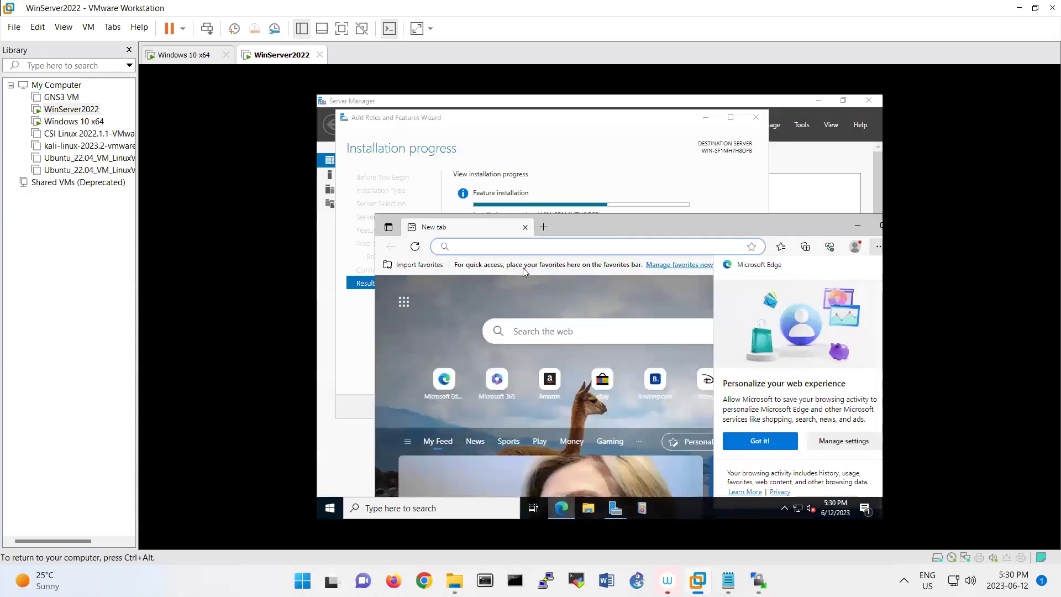
type("http")
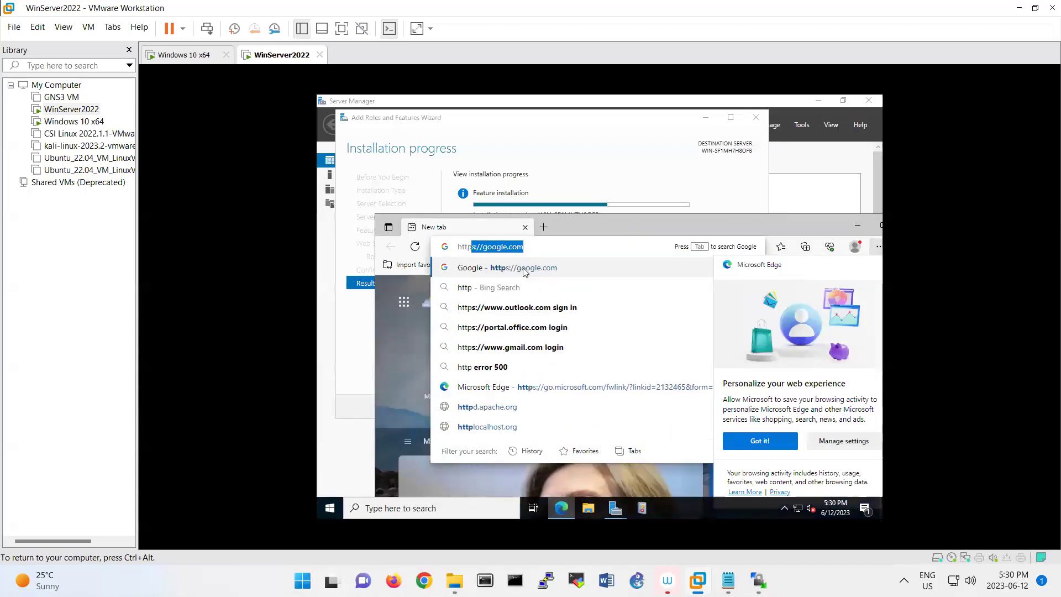
type("://localhost")
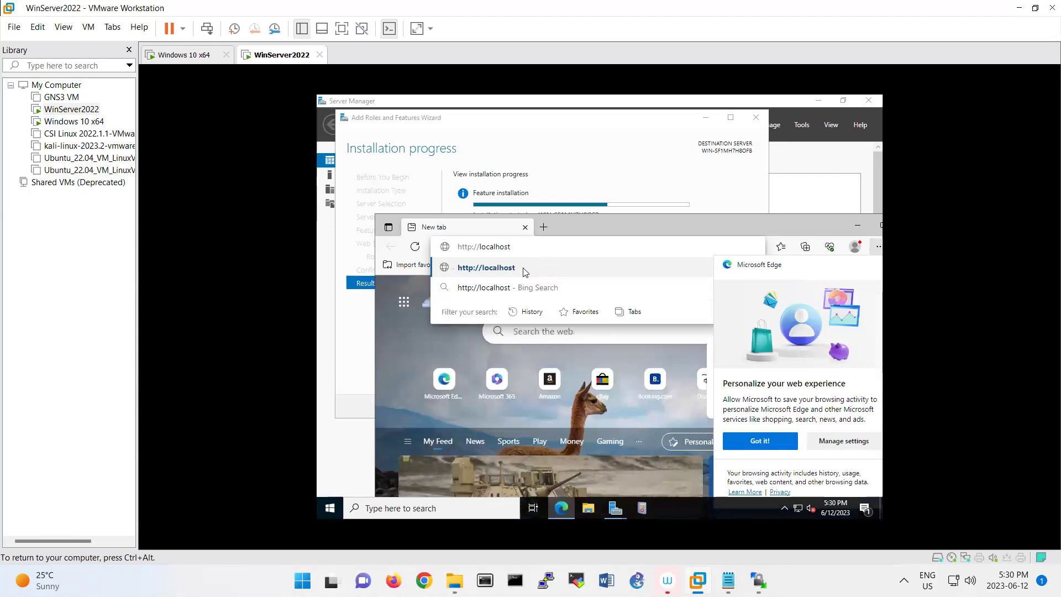
left_click(524, 270)
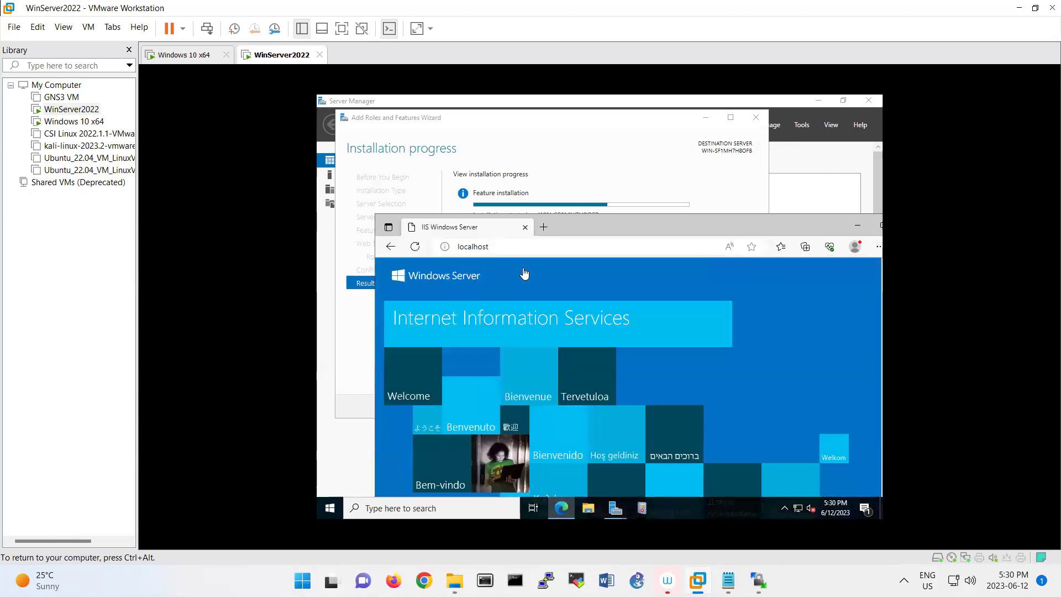
left_click_drag(614, 228, 594, 367)
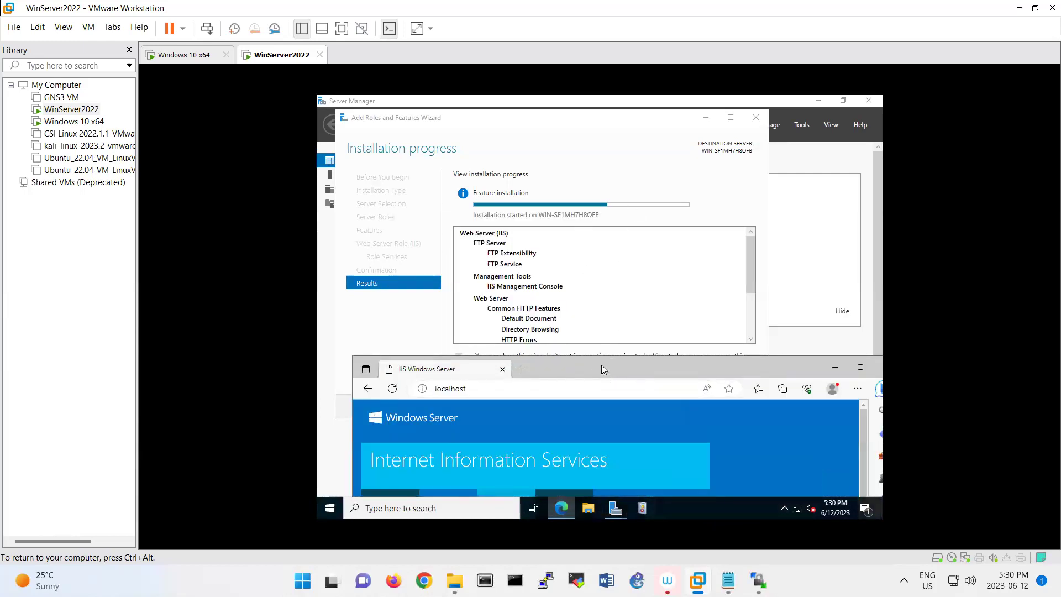
left_click_drag(601, 368, 571, 147)
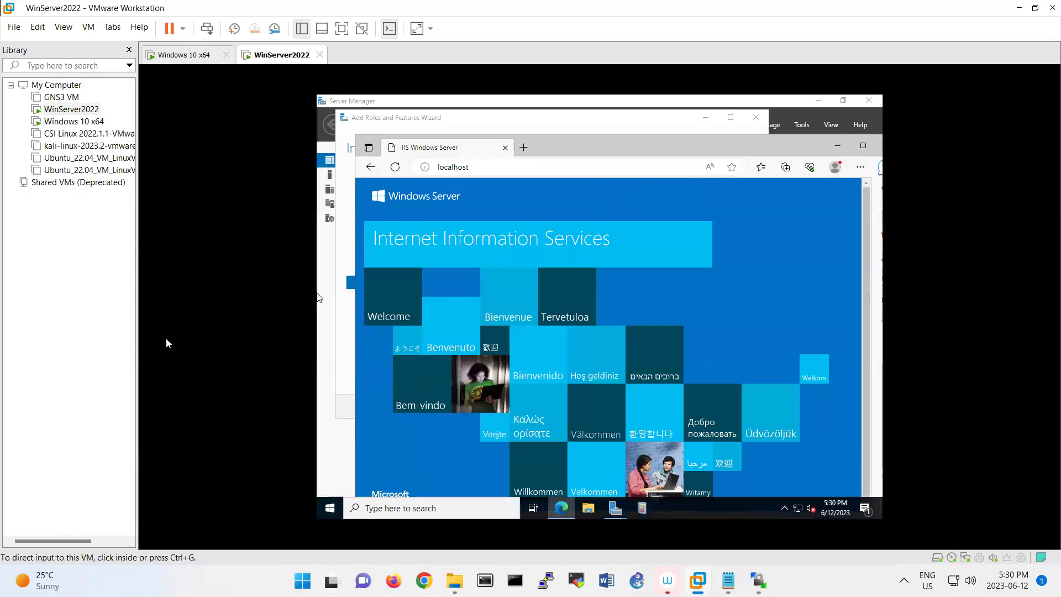
left_click(838, 147)
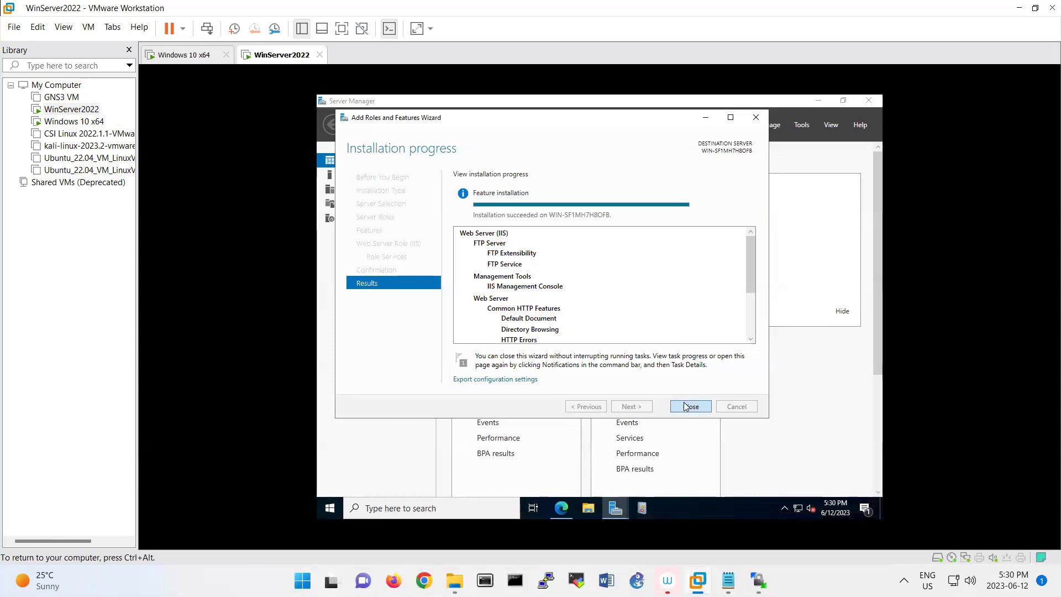
Close the wizard and open IIS Manager for WIN-SF1MH7H8OFB, maximized at its Home page.
left_click(686, 407)
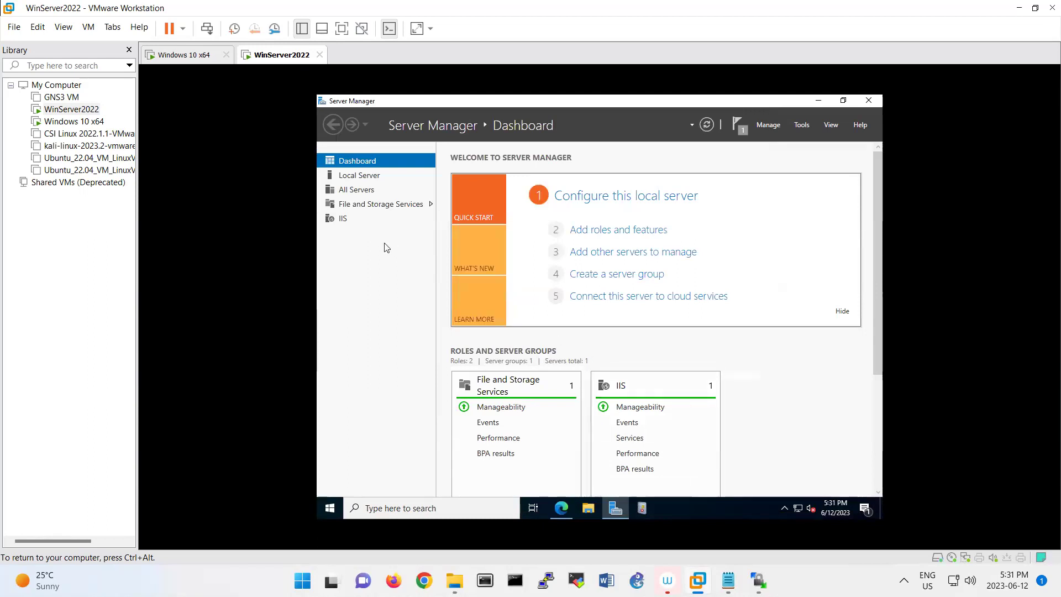
left_click(344, 221)
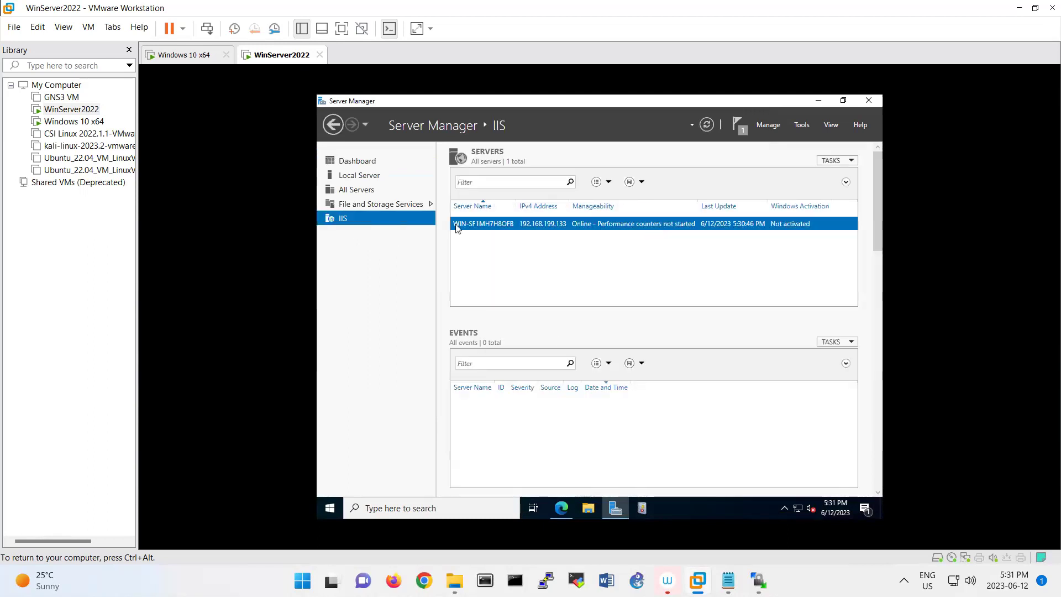
left_click(497, 223)
right_click(514, 225)
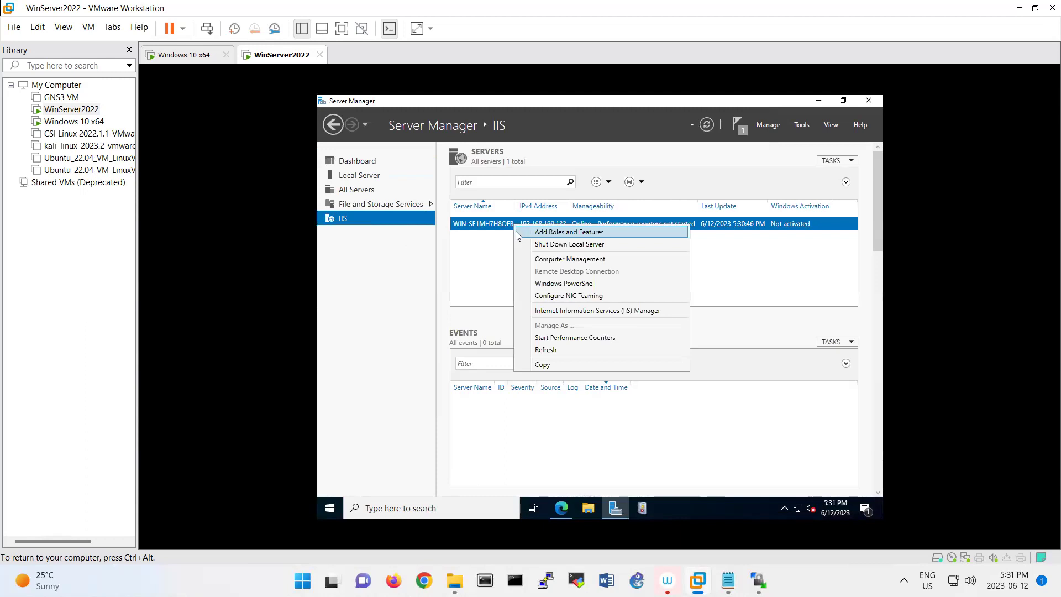
left_click(552, 310)
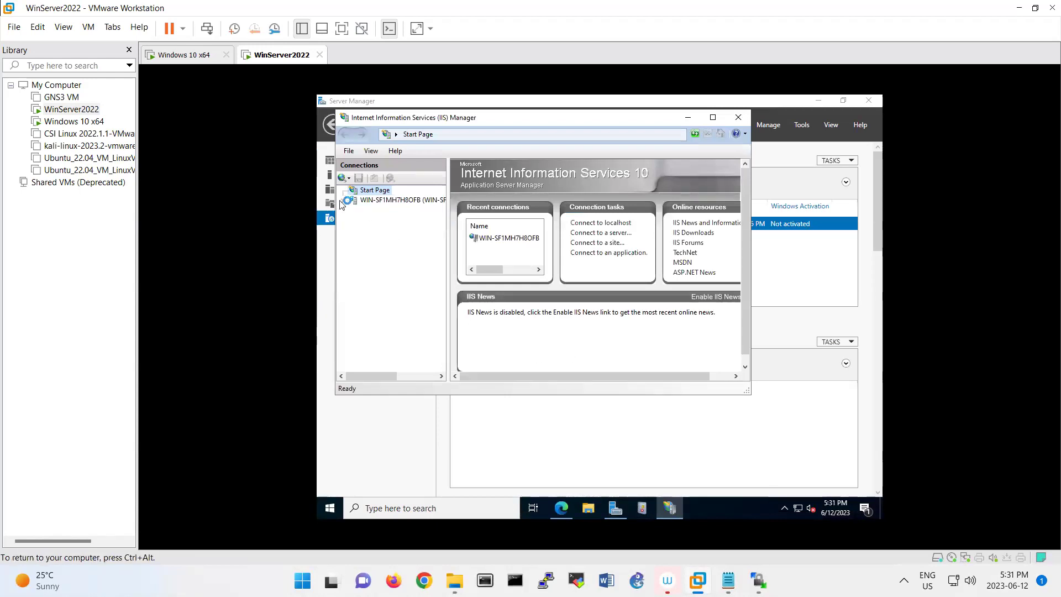
left_click(343, 203)
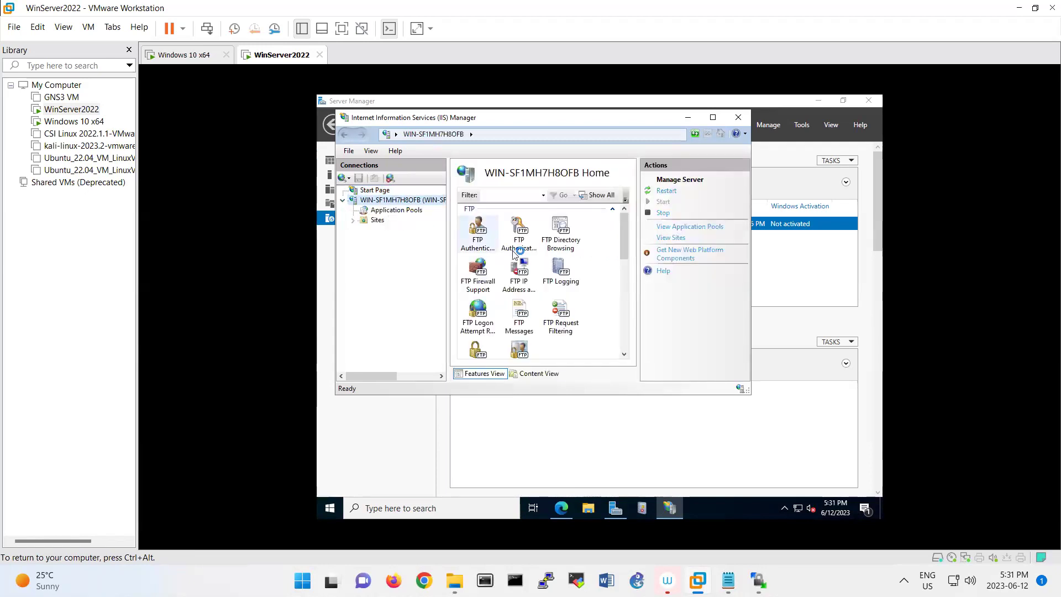
left_click(712, 117)
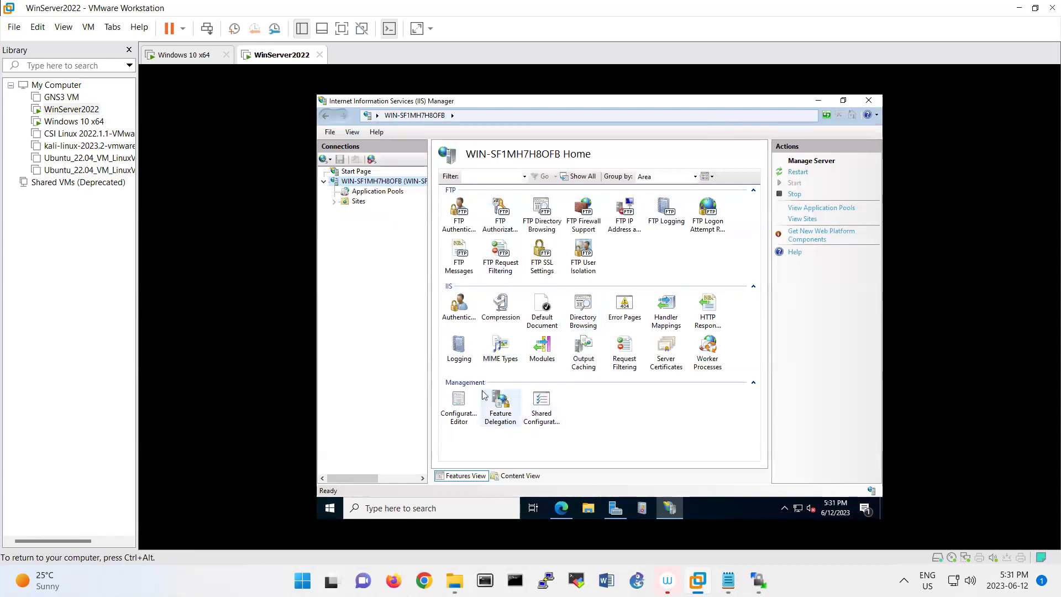
Create a self-signed certificate with friendly name 'selfsignedcert' under Server Certificates.
double_click(673, 363)
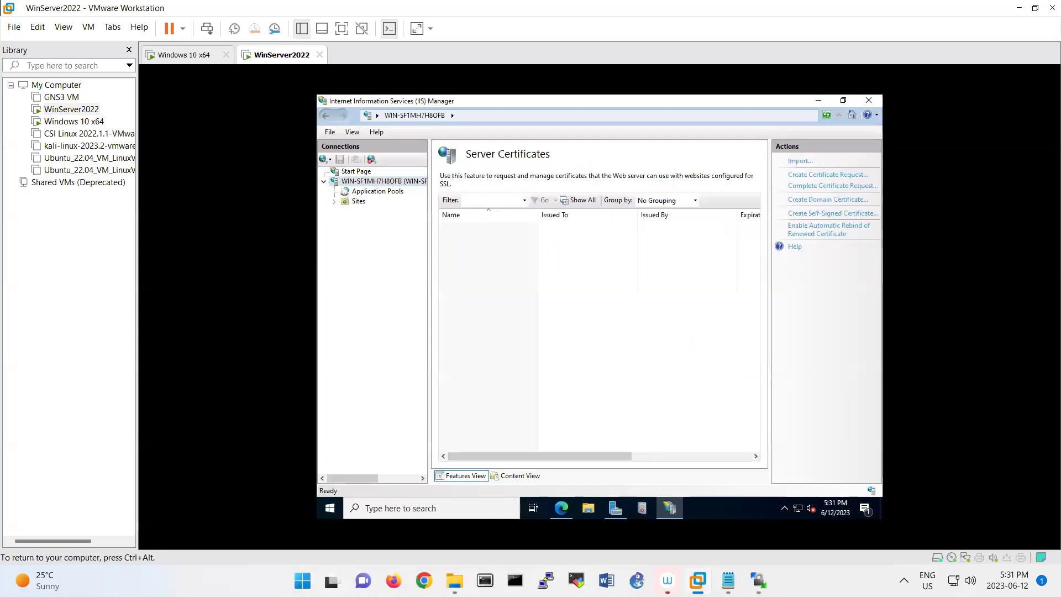
left_click(818, 214)
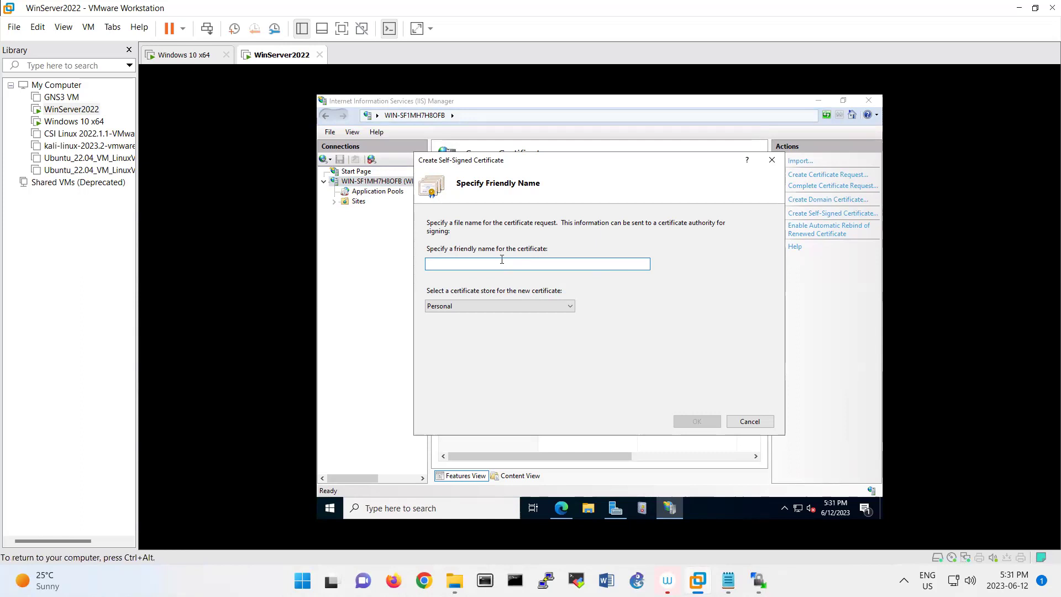
type("sel")
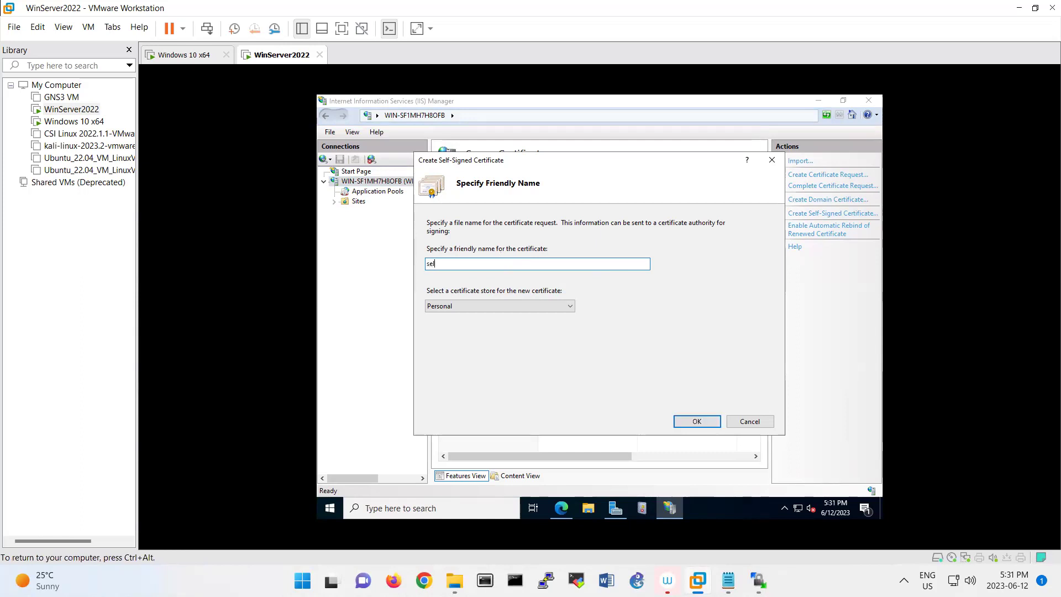
type("fsignedcert")
left_click(693, 422)
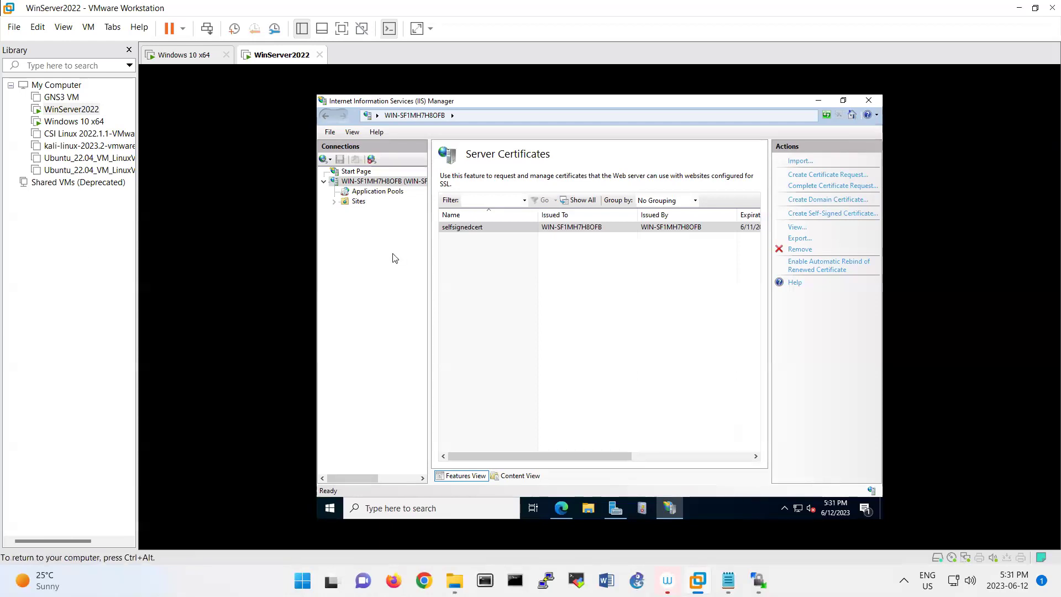
Check selfsignedcert's Valid from, Valid to and public key, then expand Sites to Default Web Site.
double_click(562, 230)
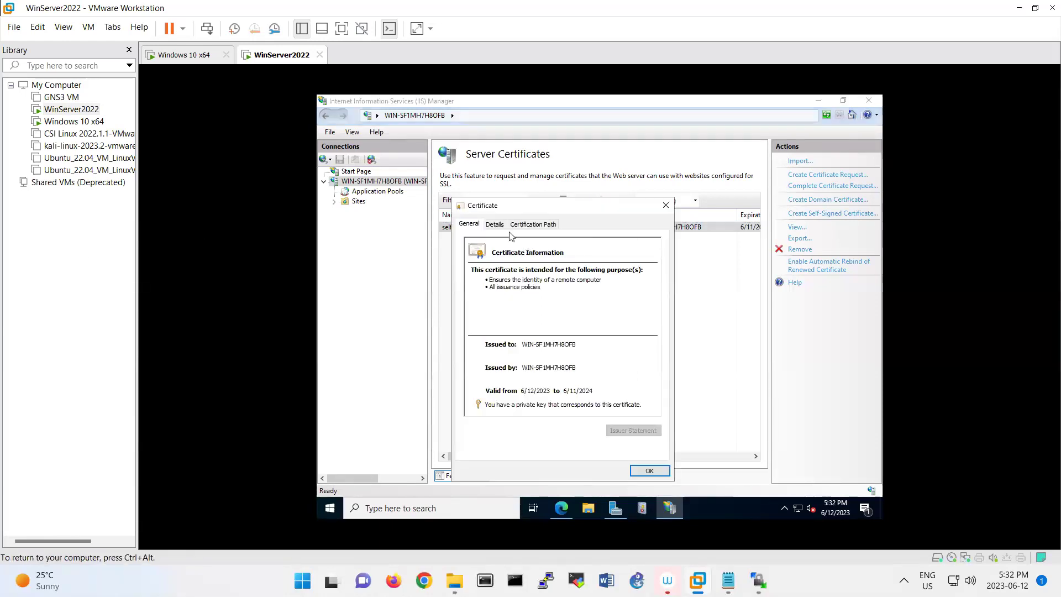
left_click(494, 225)
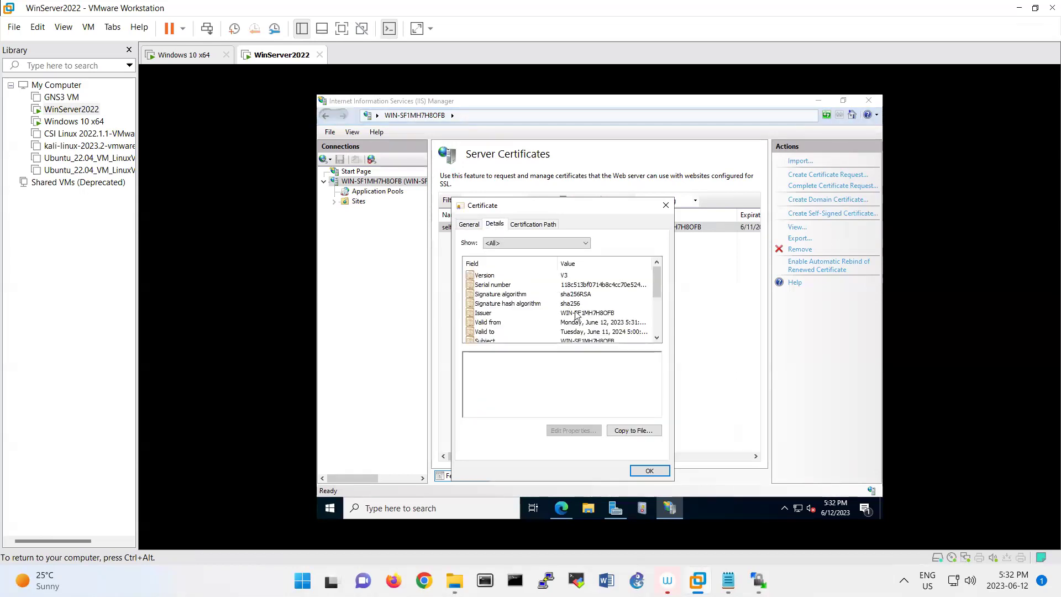
scroll(574, 307, "down", 1)
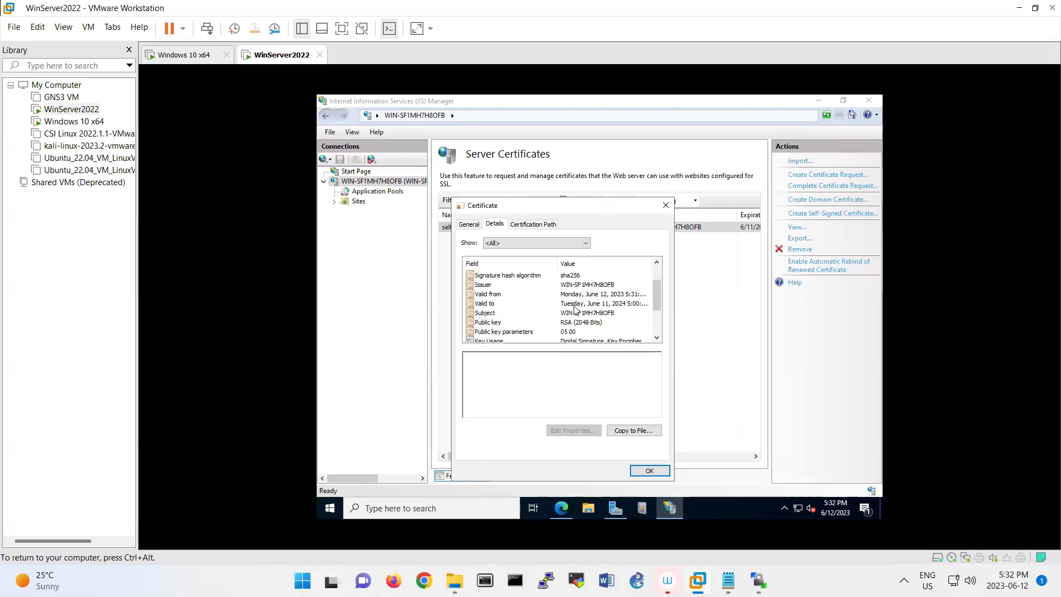
left_click(579, 294)
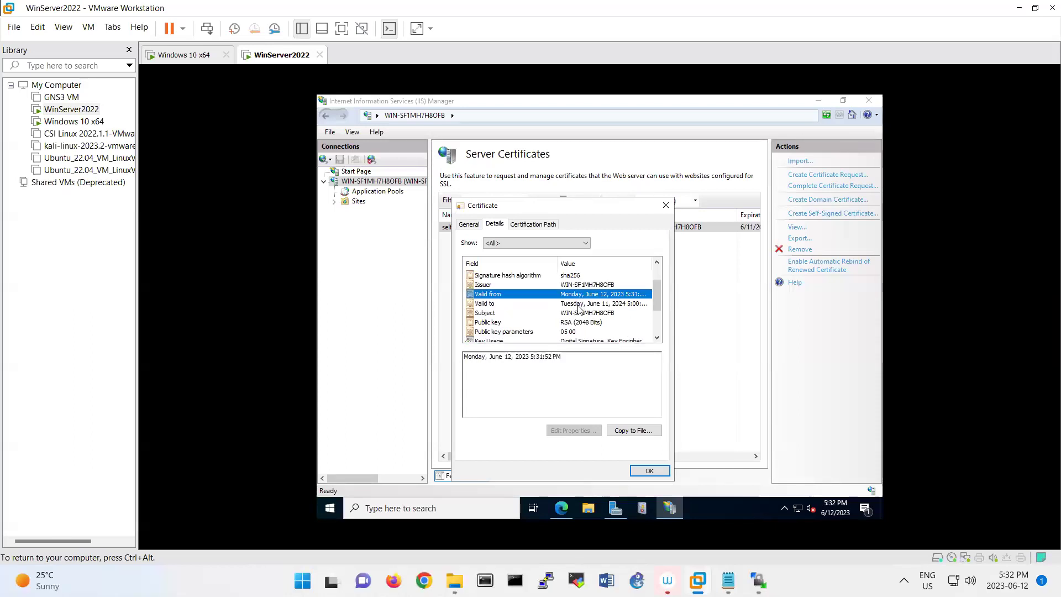
left_click(578, 305)
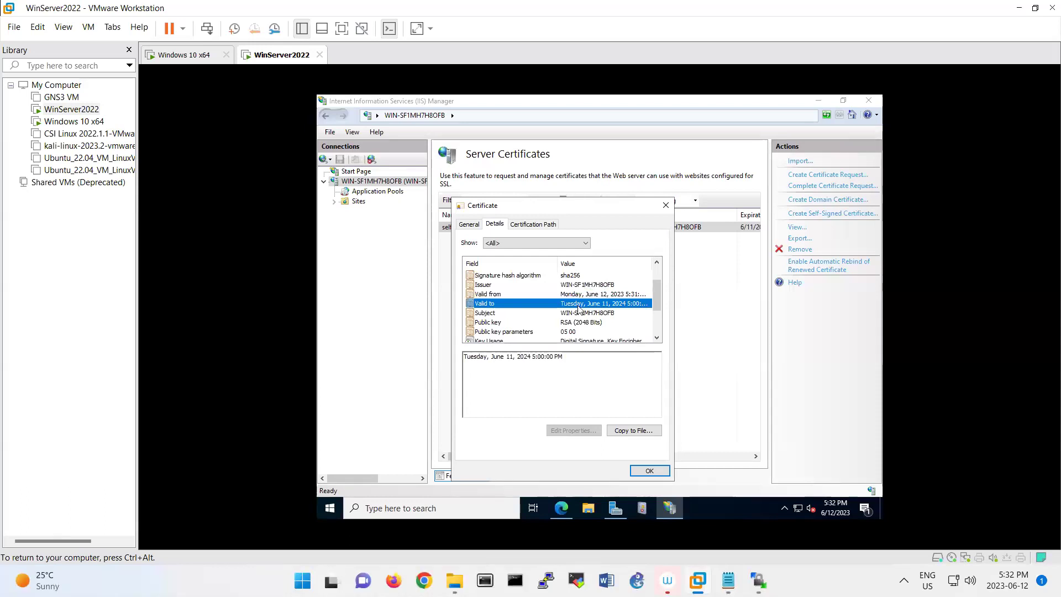
left_click(520, 323)
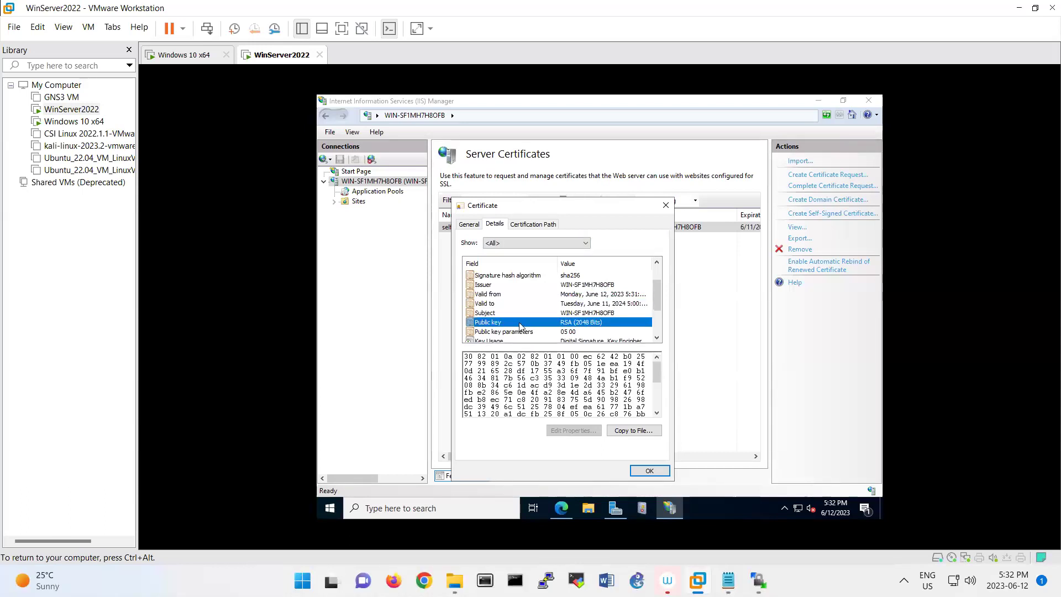
scroll(520, 326, "down", 2)
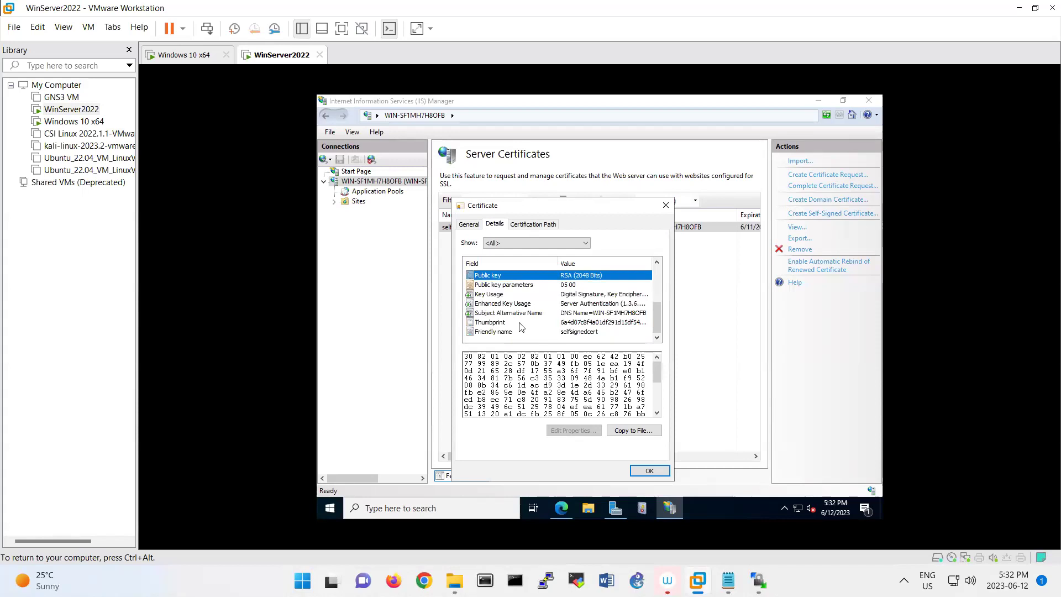
left_click(649, 470)
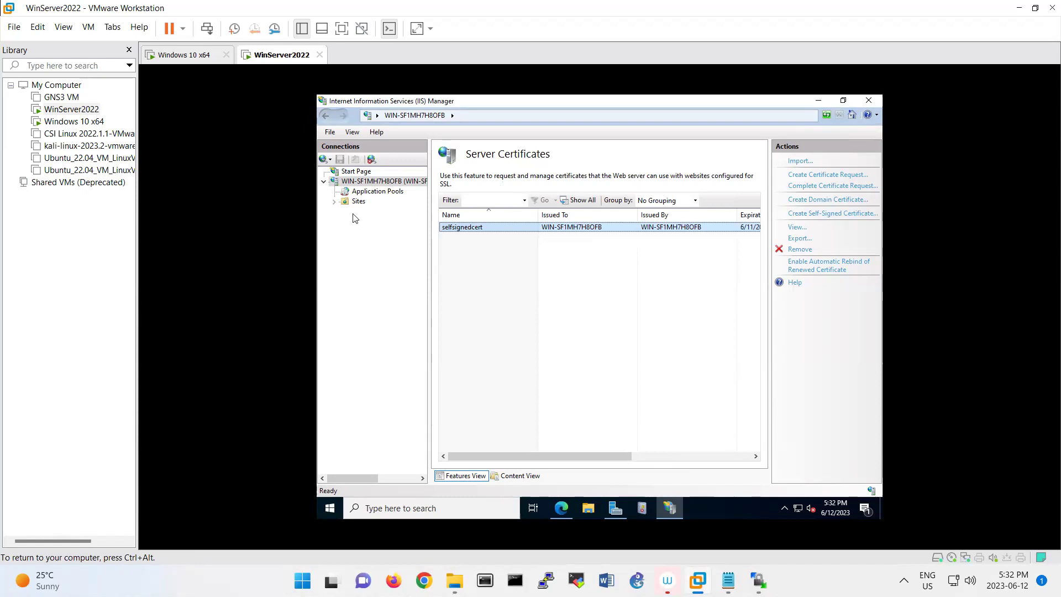
left_click(334, 202)
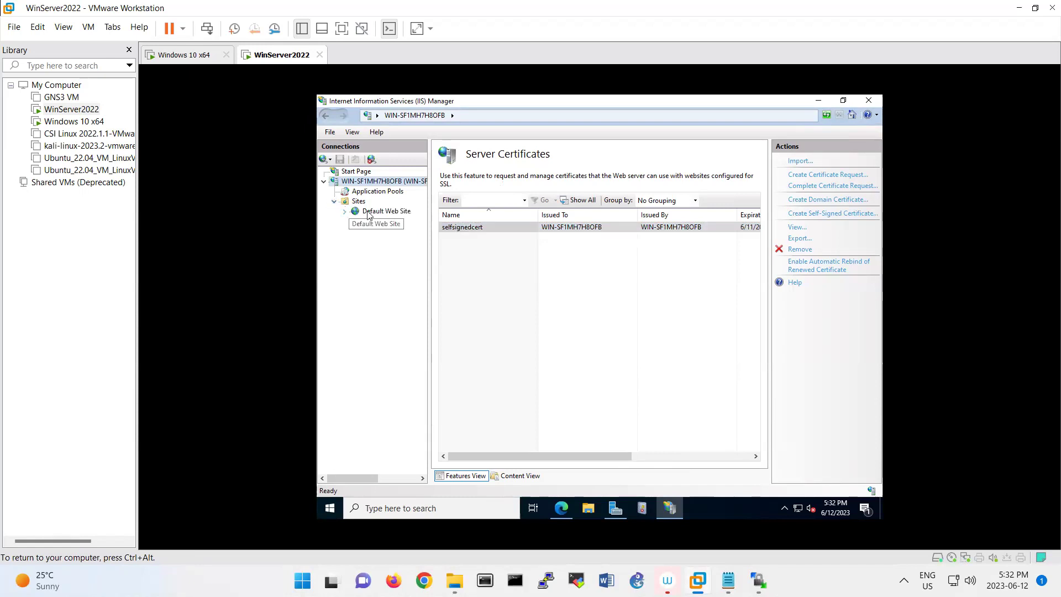
right_click(377, 217)
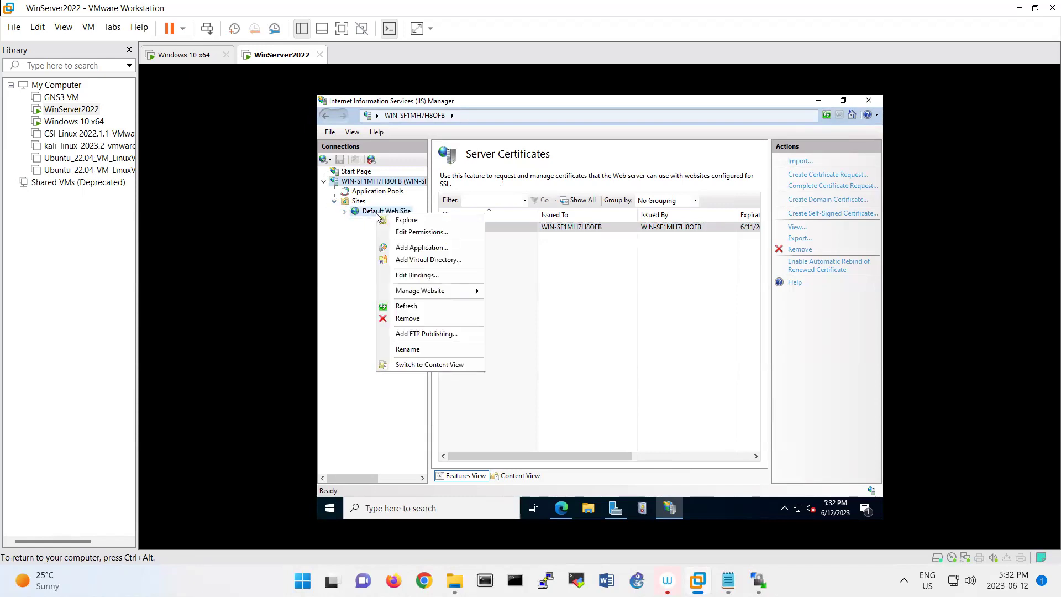
Add an https binding on port 443 with the selfsignedcert SSL certificate to Default Web Site.
left_click(407, 275)
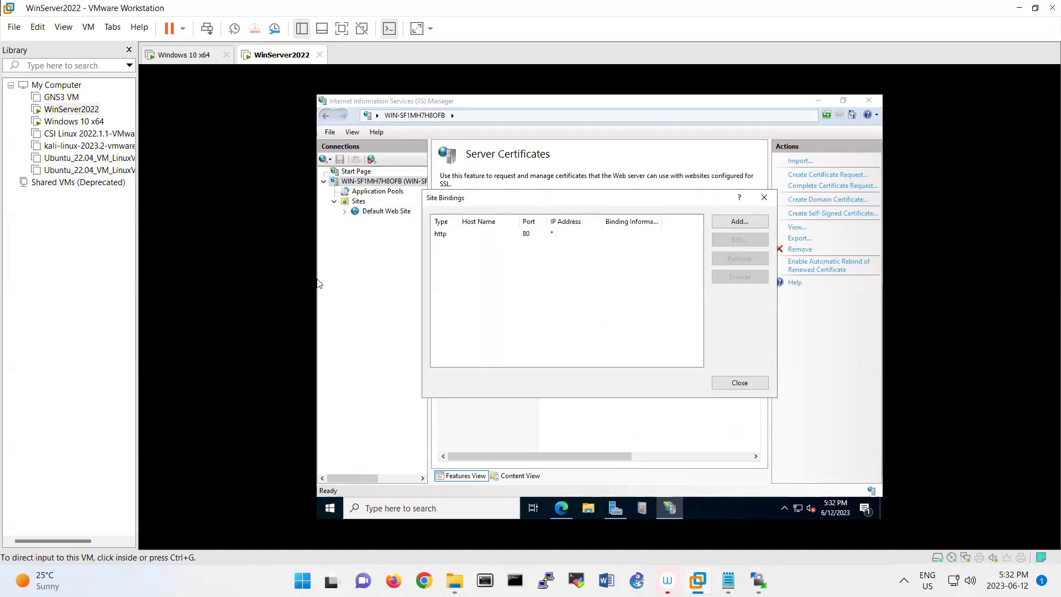
left_click(751, 222)
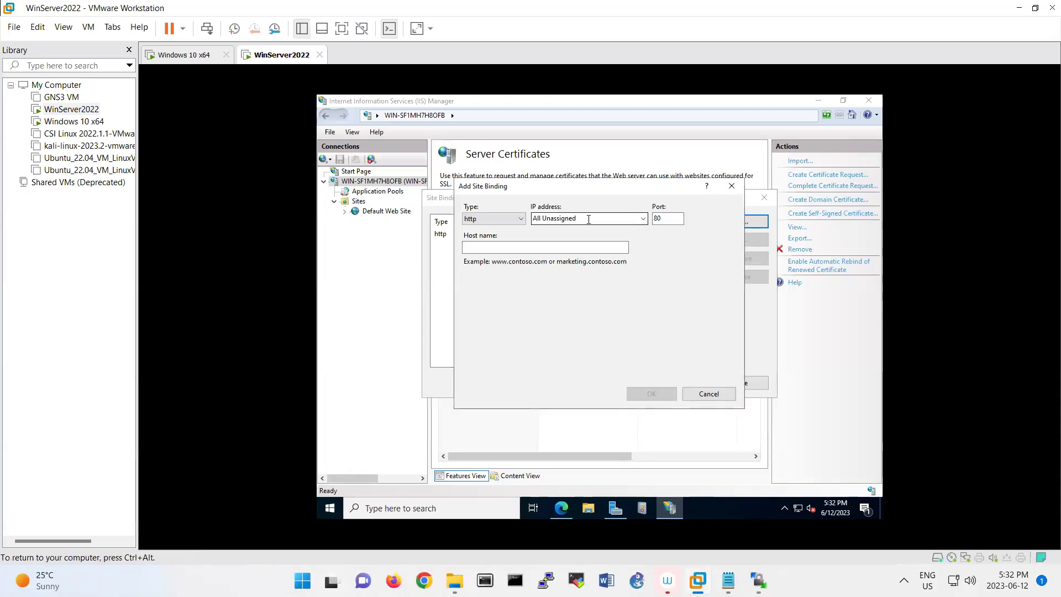
double_click(674, 222)
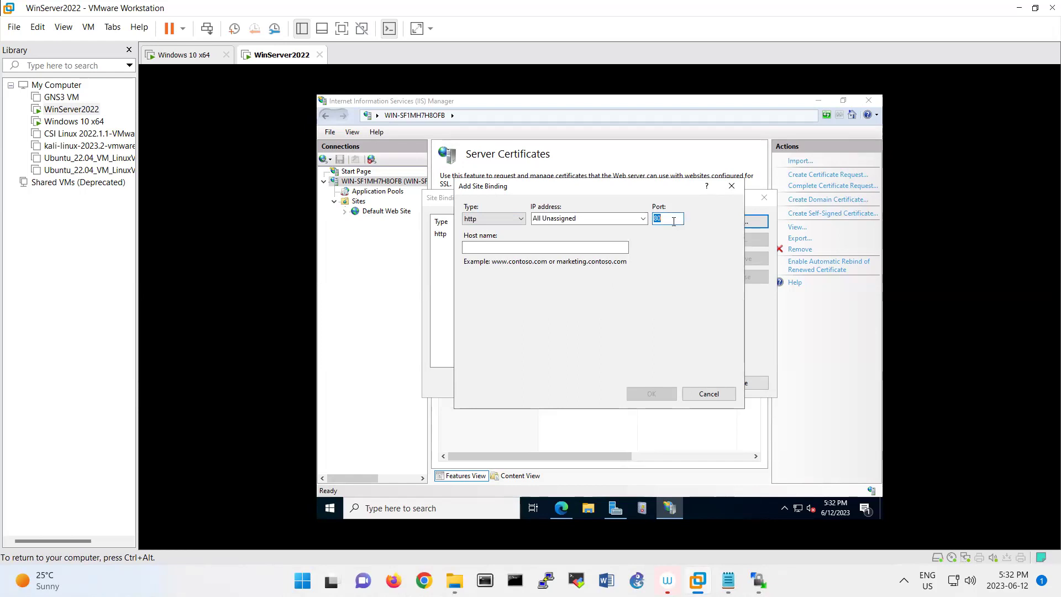
left_click(493, 219)
left_click(488, 238)
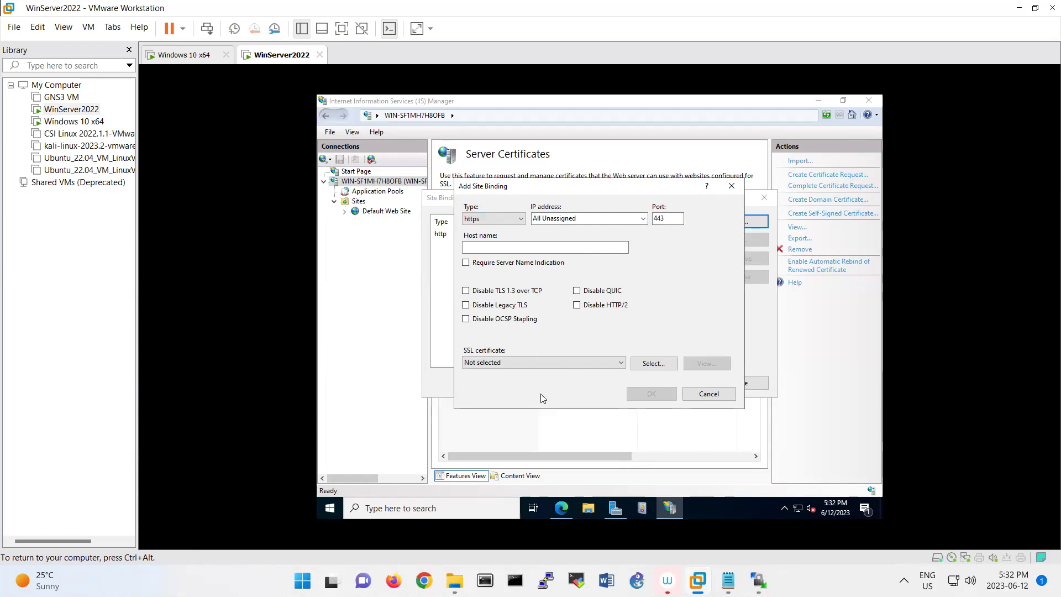
left_click(538, 363)
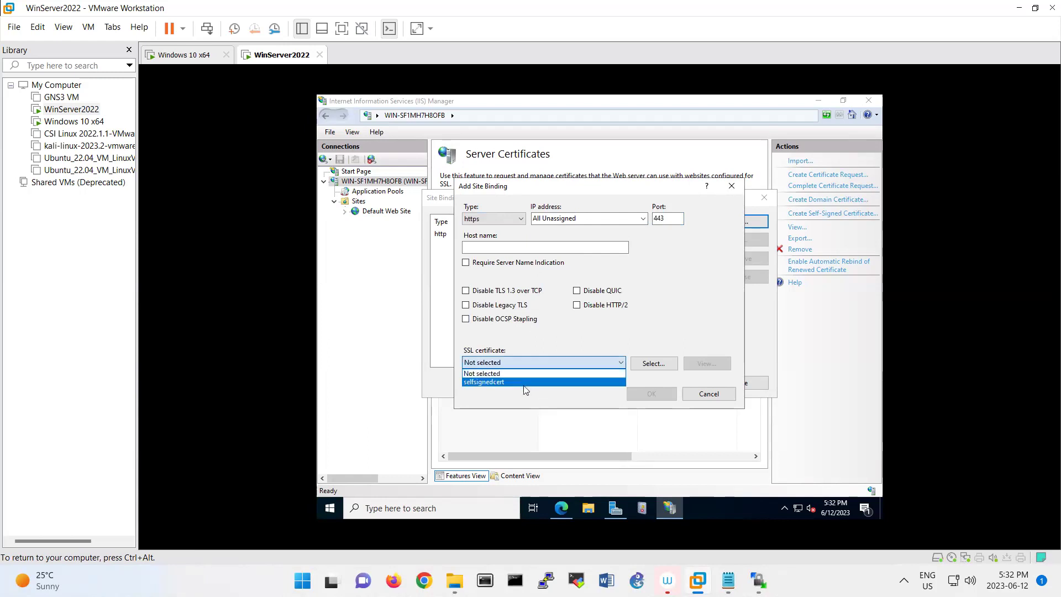
left_click(516, 383)
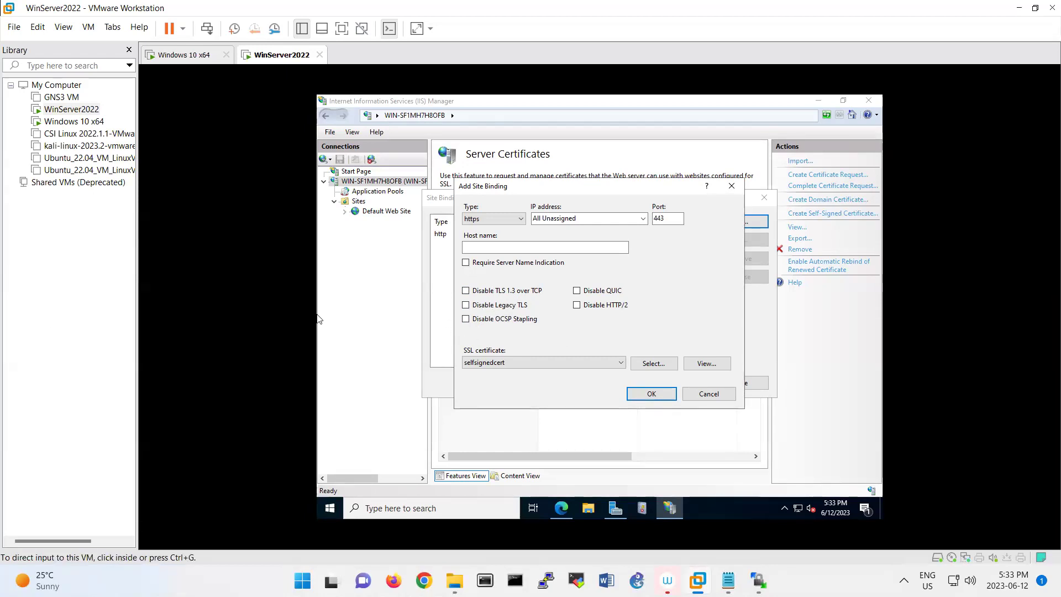
left_click(651, 393)
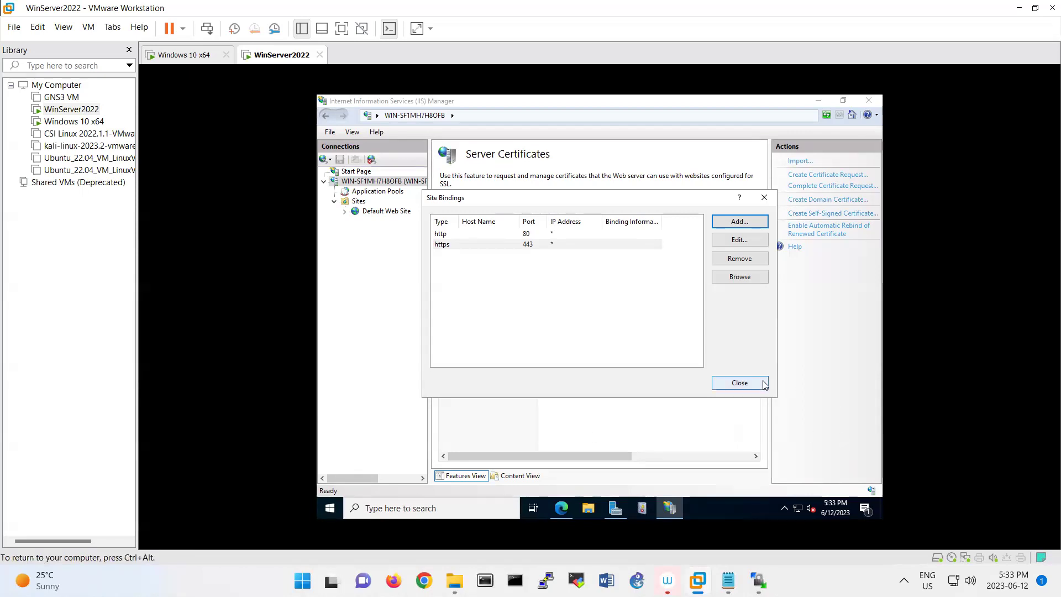
Close the bindings dialog and restart Default Web Site.
left_click(739, 382)
right_click(343, 174)
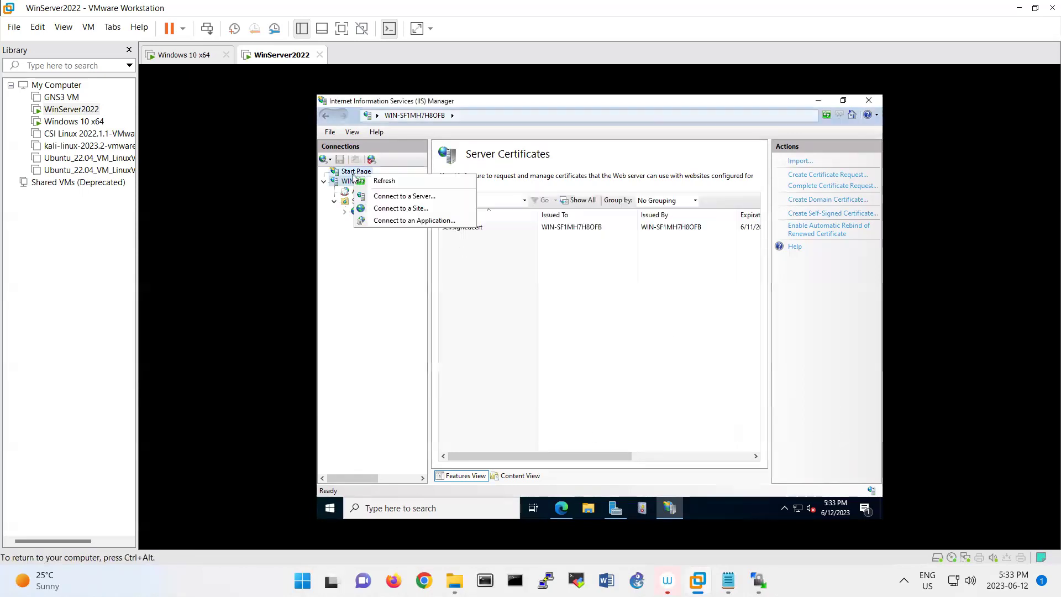
right_click(341, 183)
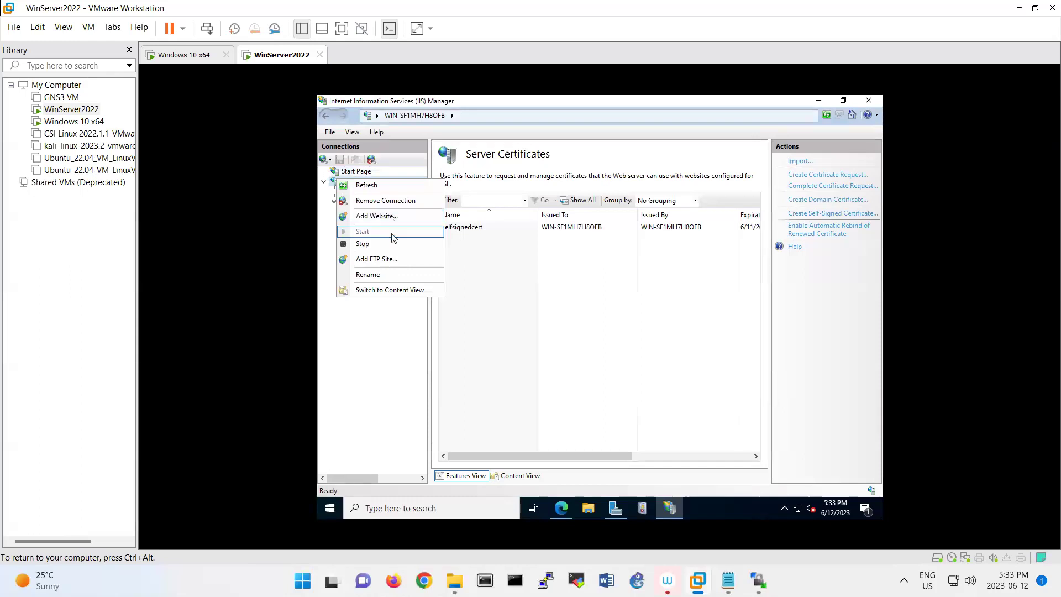
left_click(330, 202)
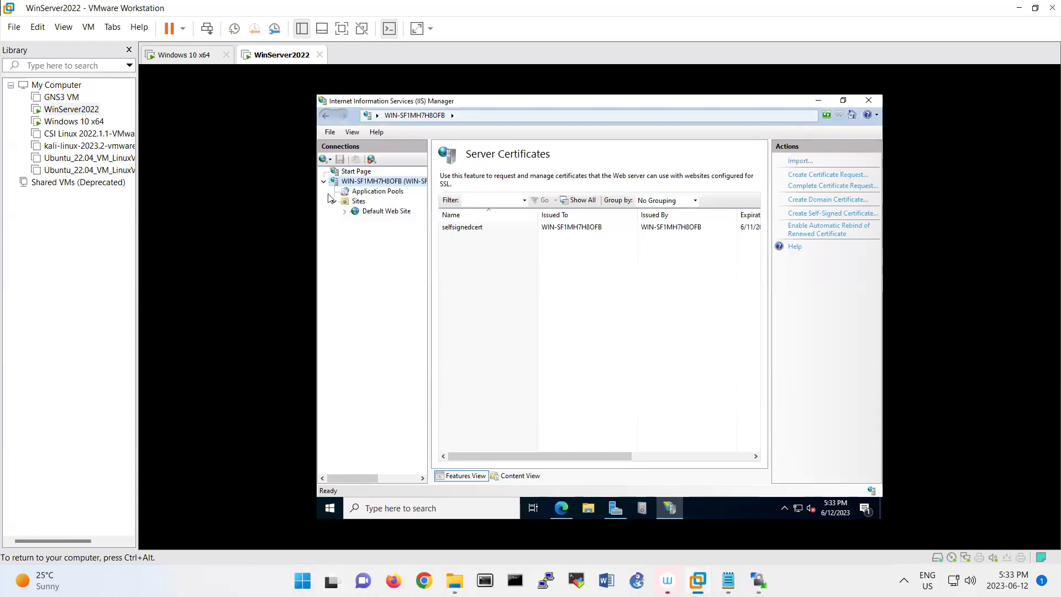
right_click(363, 212)
mouse_move(418, 296)
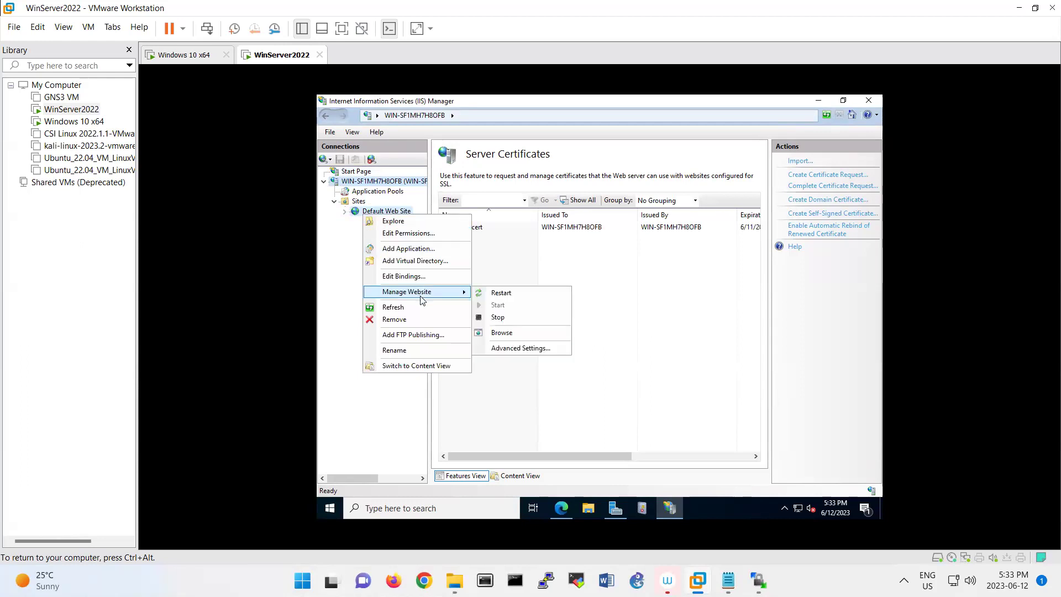
left_click(506, 291)
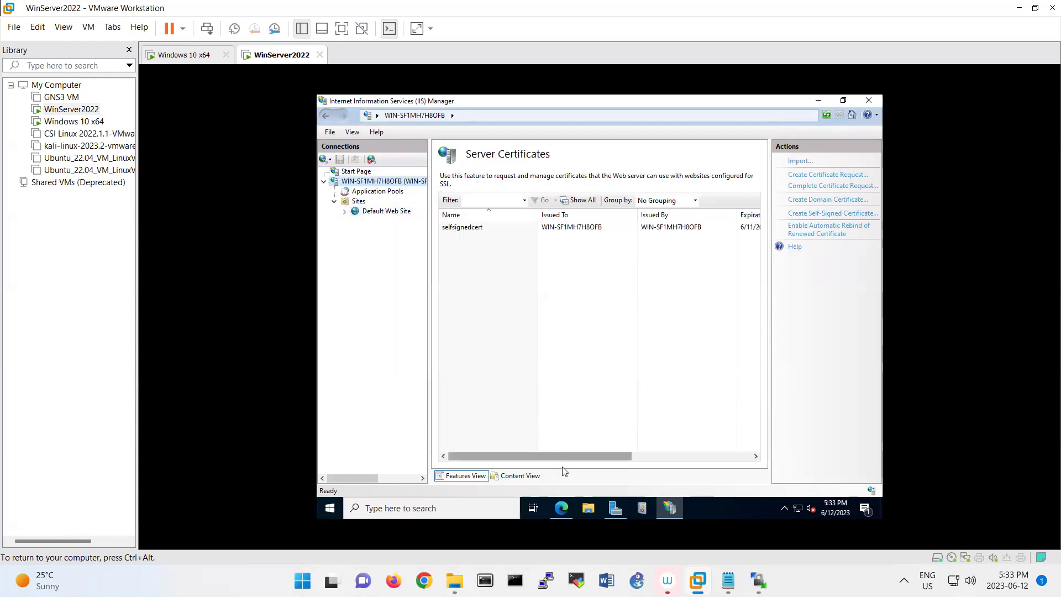
left_click(561, 509)
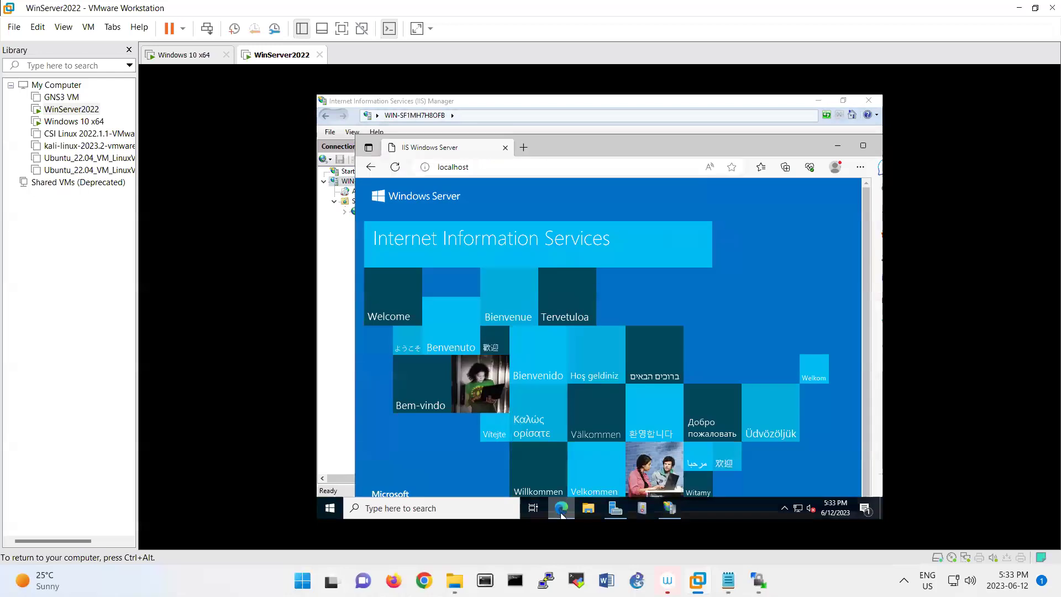
left_click(484, 169)
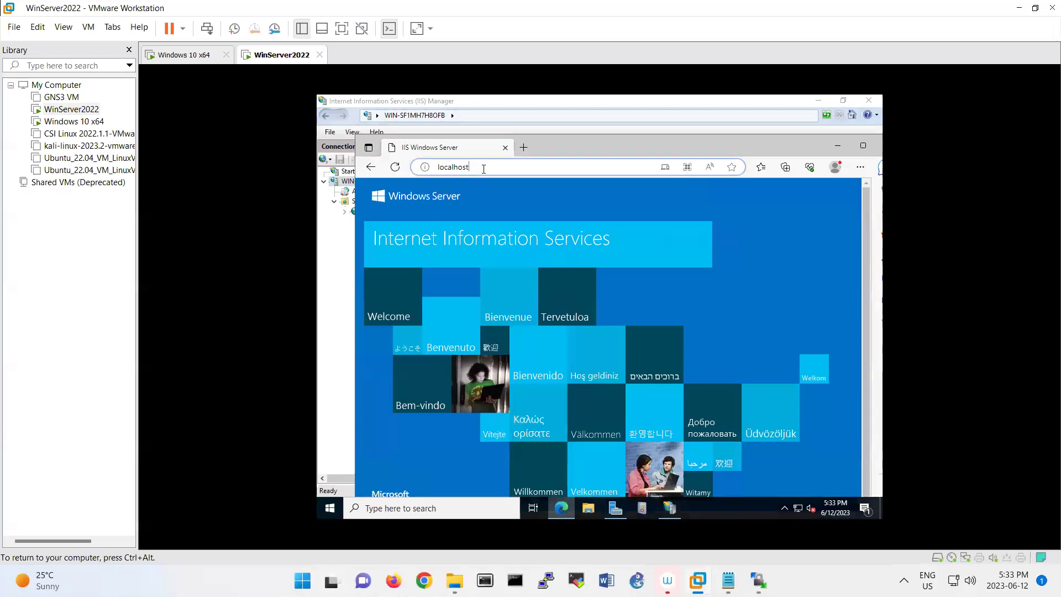
key("ctrl+a")
type("h")
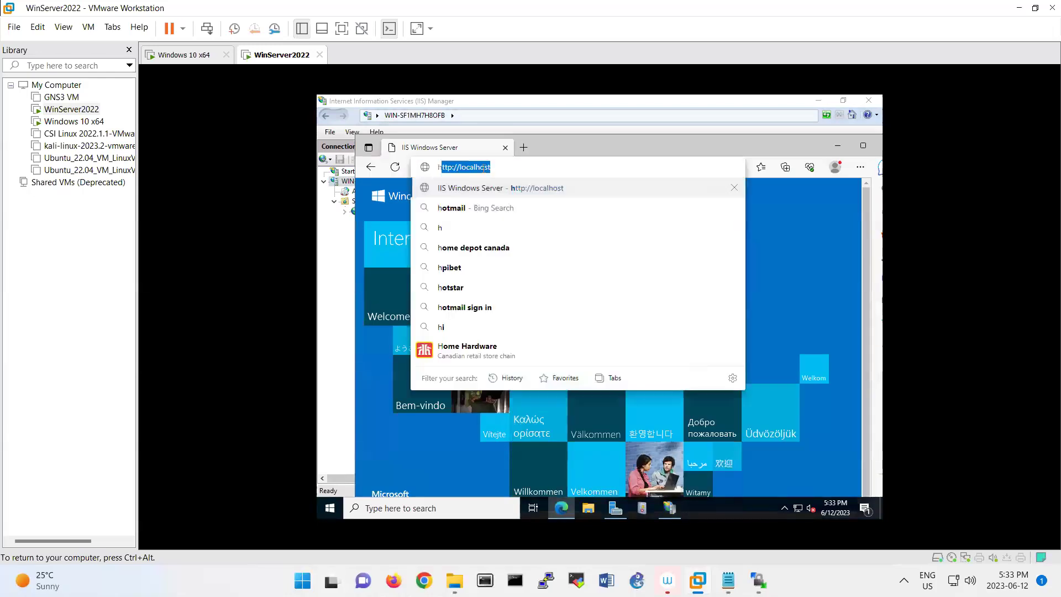
type("ttps://localhost")
key("Return")
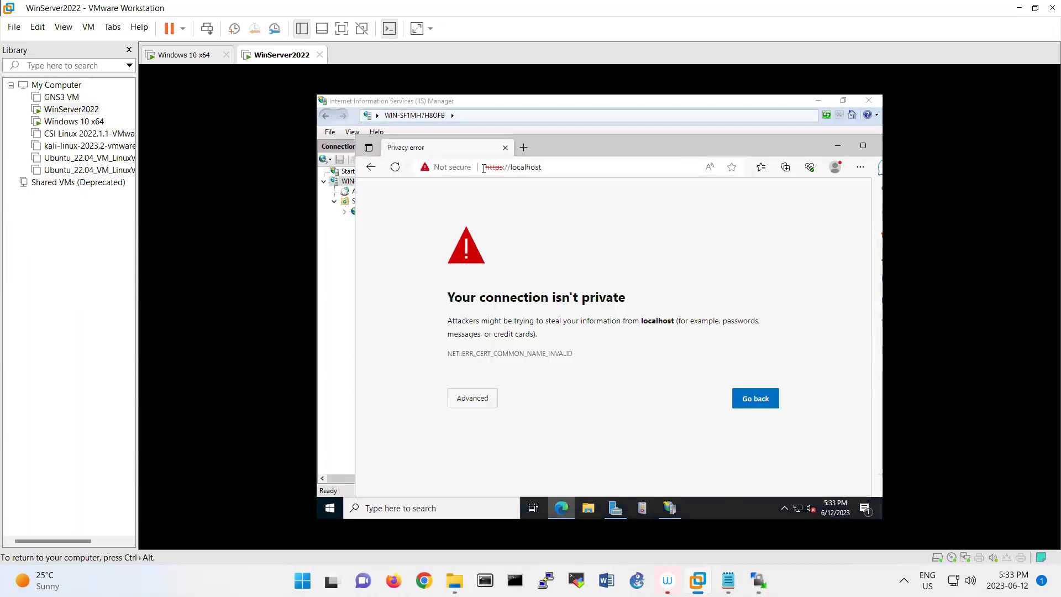
Proceed past the warning to the HTTPS welcome page and inspect its self-signed certificate's details.
left_click(490, 399)
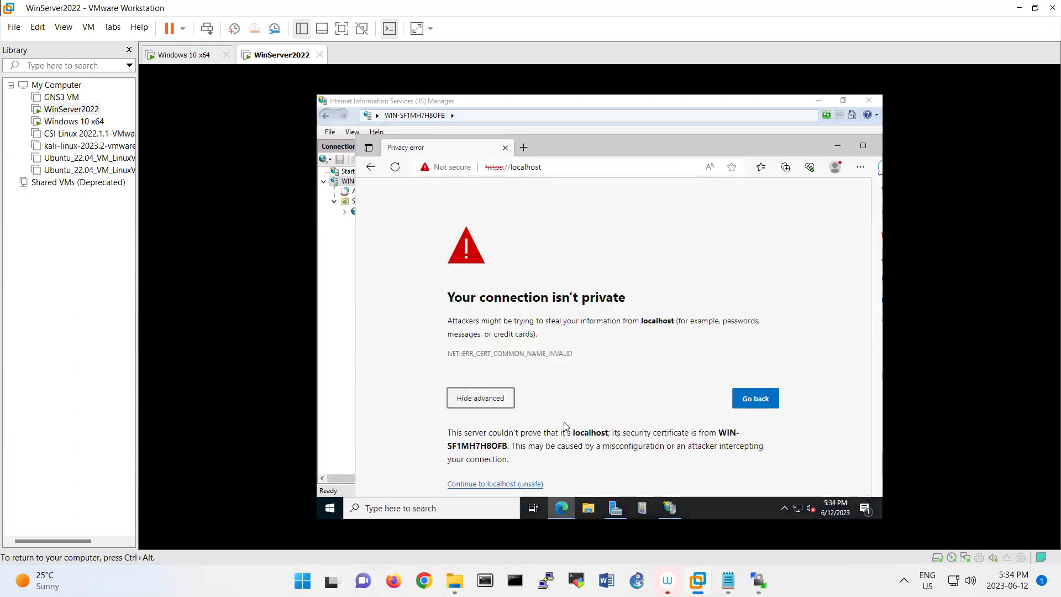
left_click(491, 485)
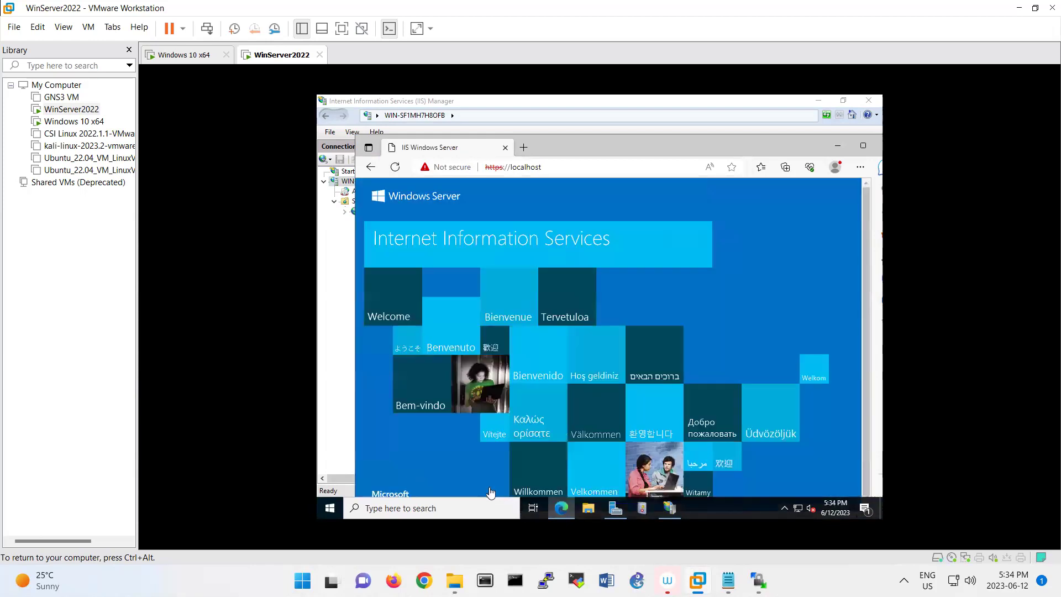
left_click(459, 167)
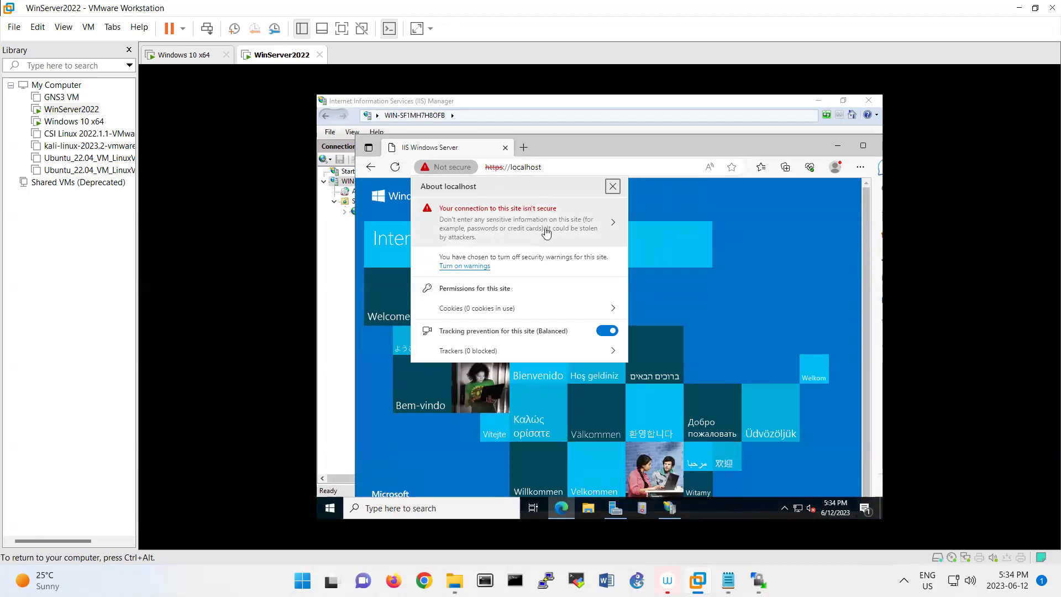
left_click(506, 225)
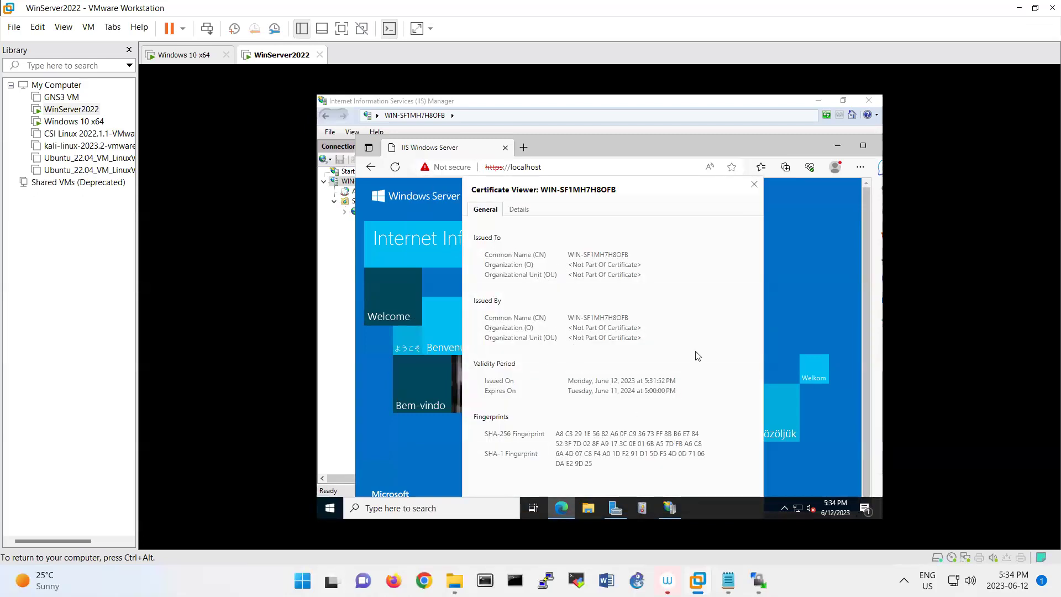
left_click(522, 210)
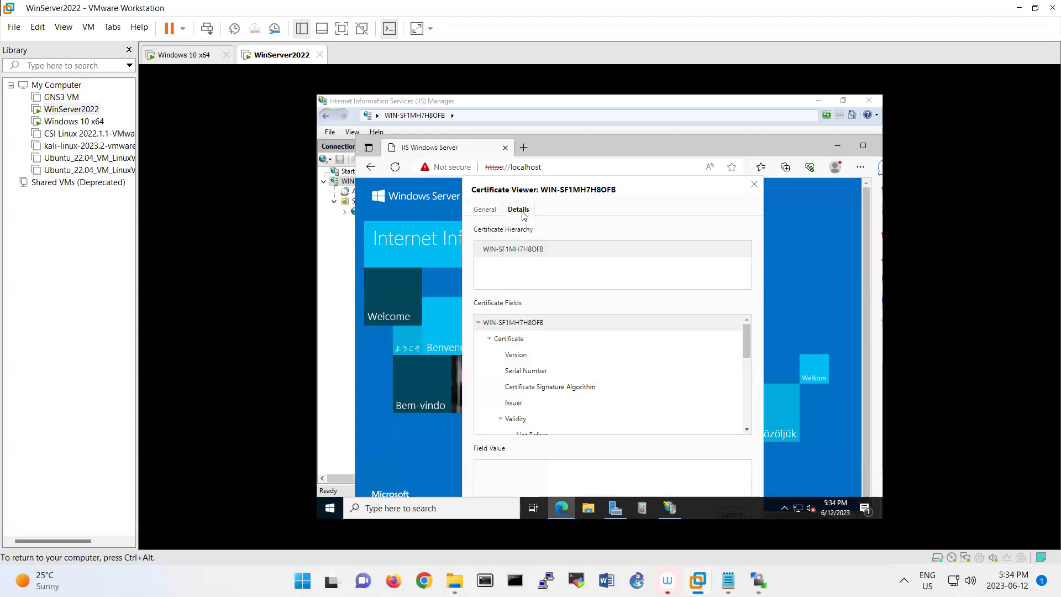
left_click(493, 211)
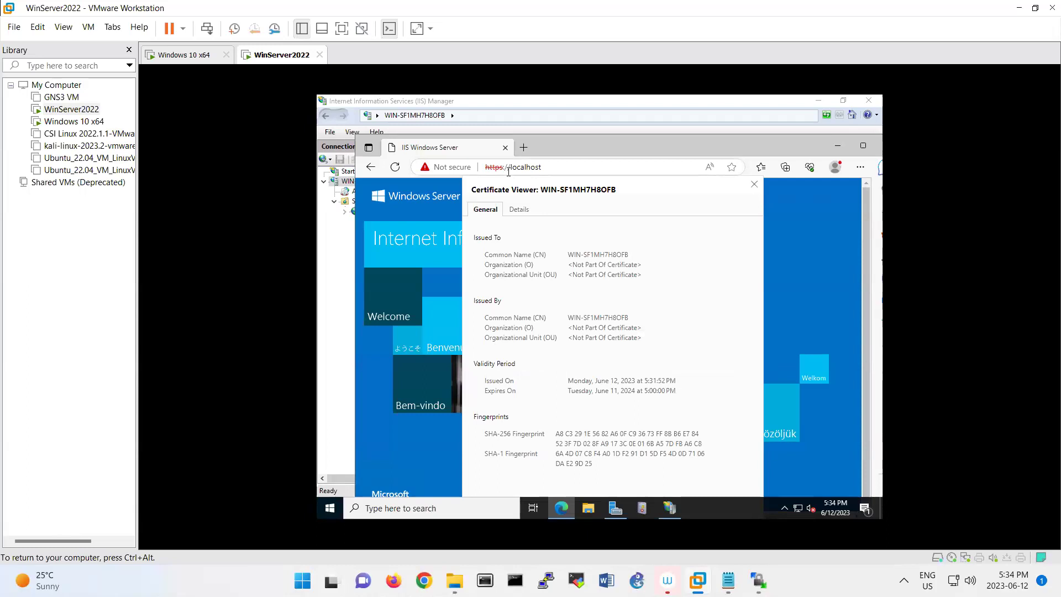
key("ctrl+alt")
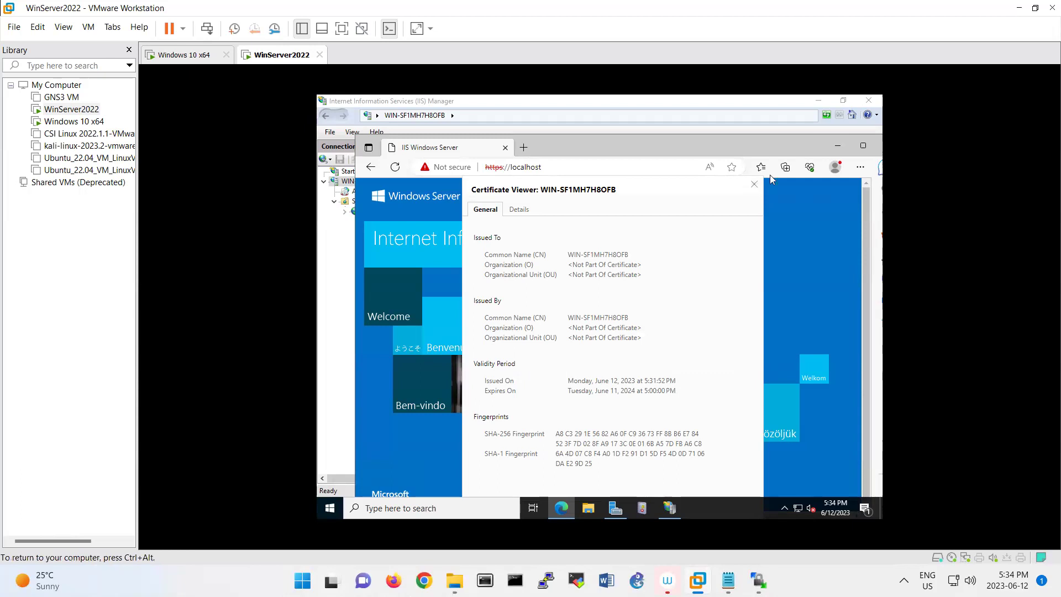
left_click(754, 184)
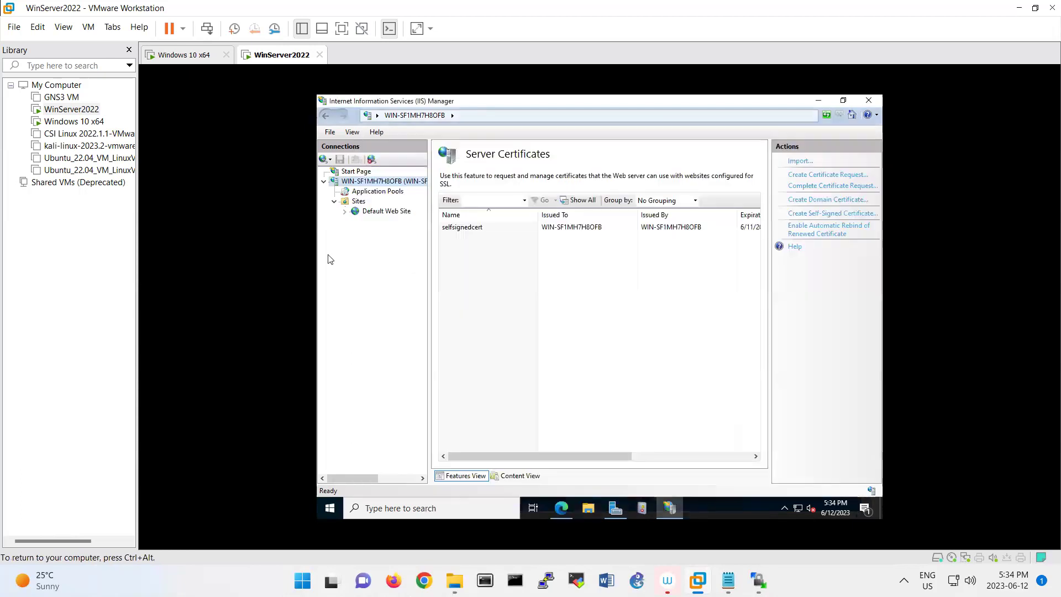
Open the C:\inetpub\wwwroot folder in File Explorer.
left_click(330, 258)
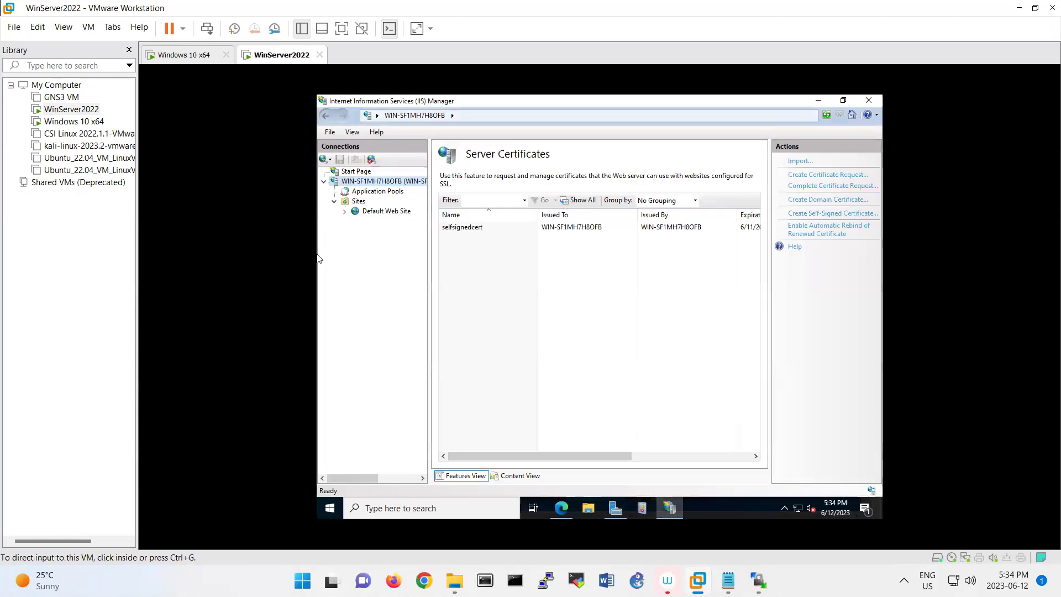
left_click(589, 517)
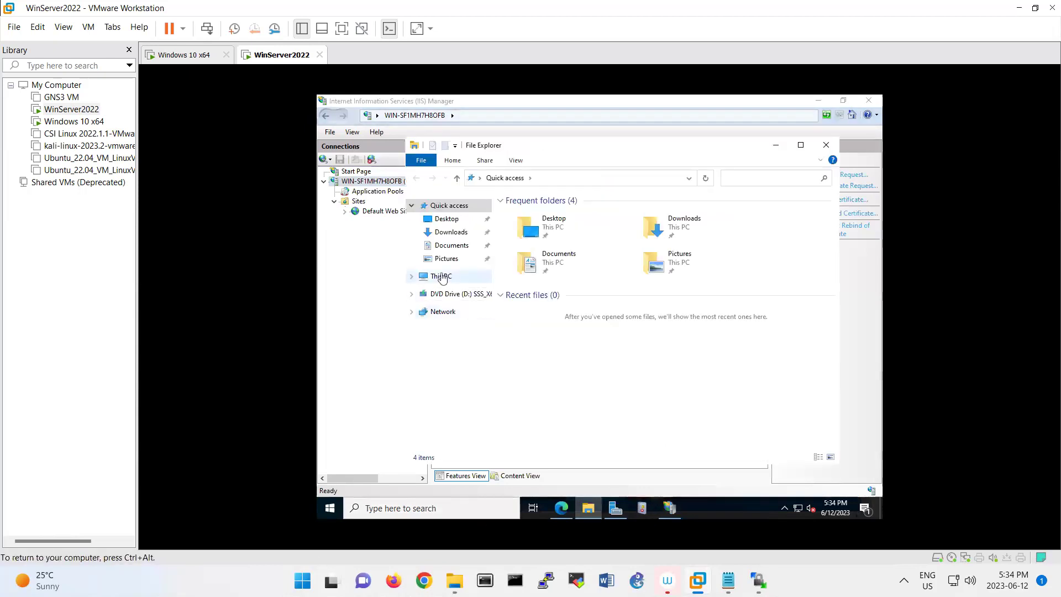
left_click(441, 277)
double_click(584, 365)
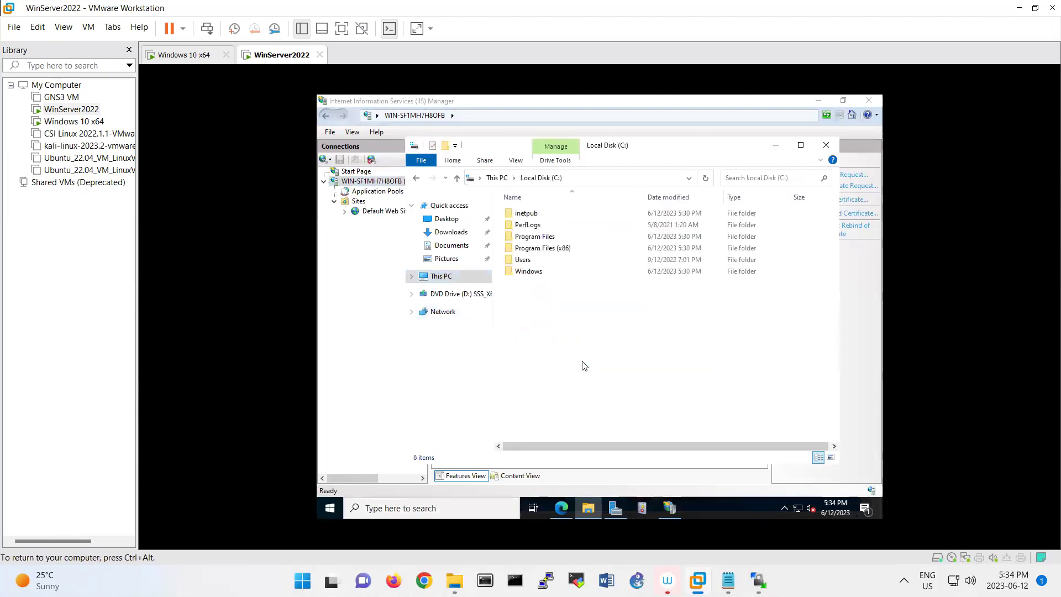
double_click(525, 214)
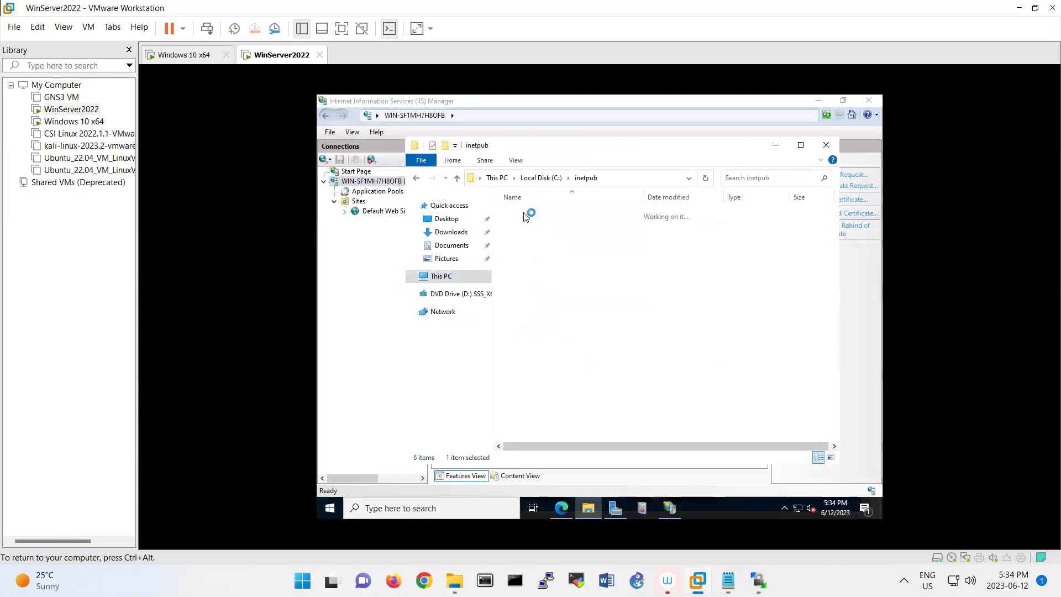
double_click(545, 272)
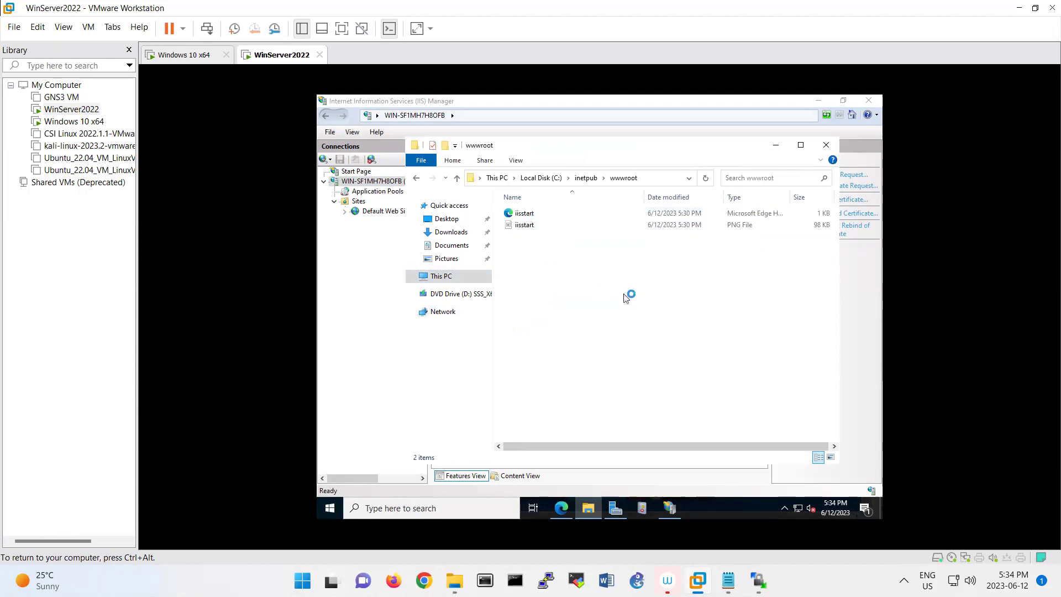
Create an empty text document named 1 in wwwroot and turn on file name extensions.
left_click_drag(636, 299, 505, 208)
left_click(554, 279)
right_click(555, 279)
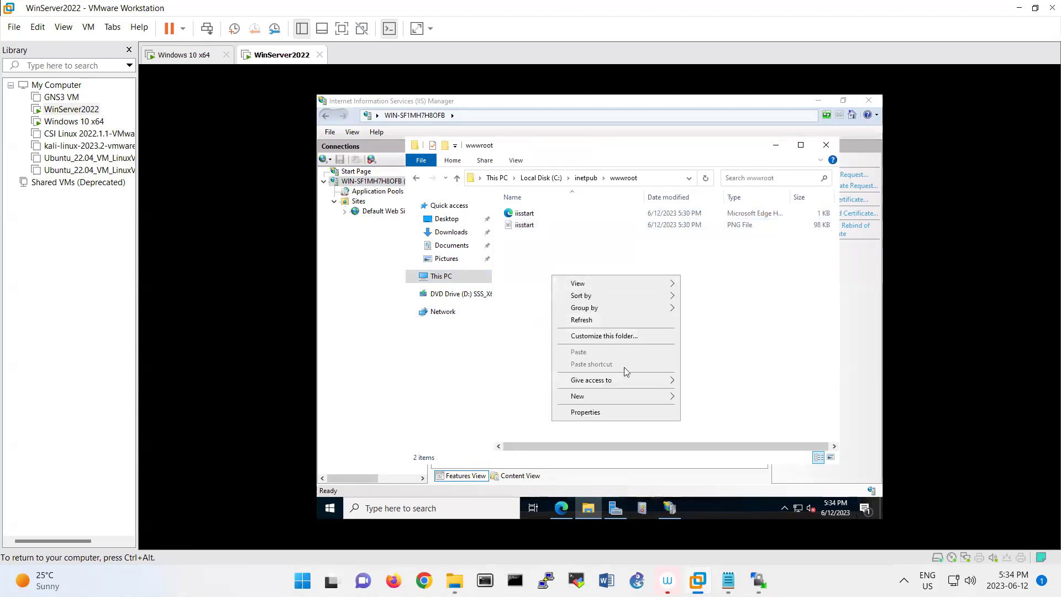
mouse_move(639, 401)
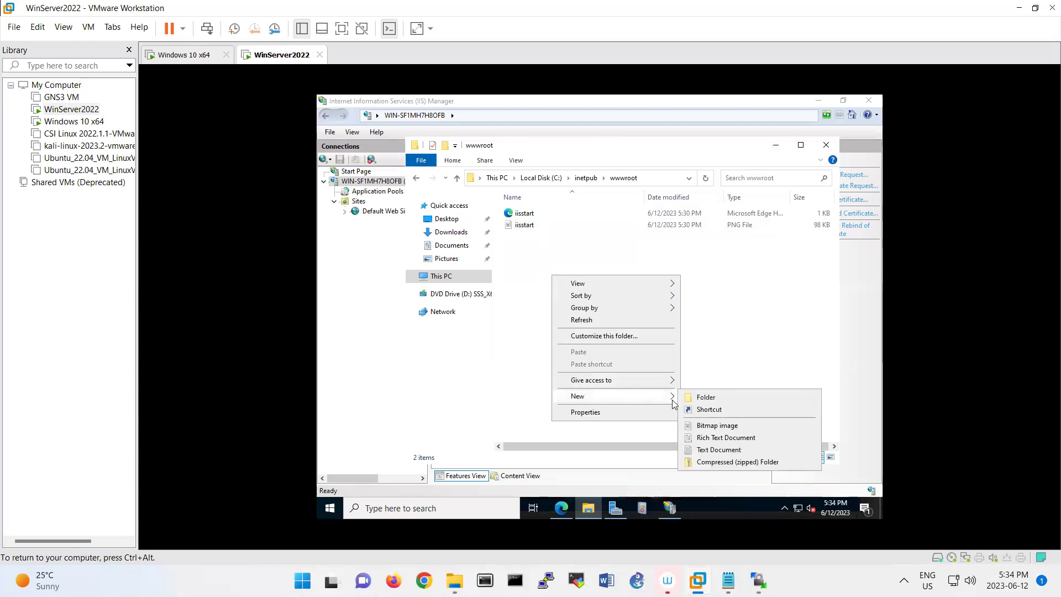
left_click(693, 449)
type("1")
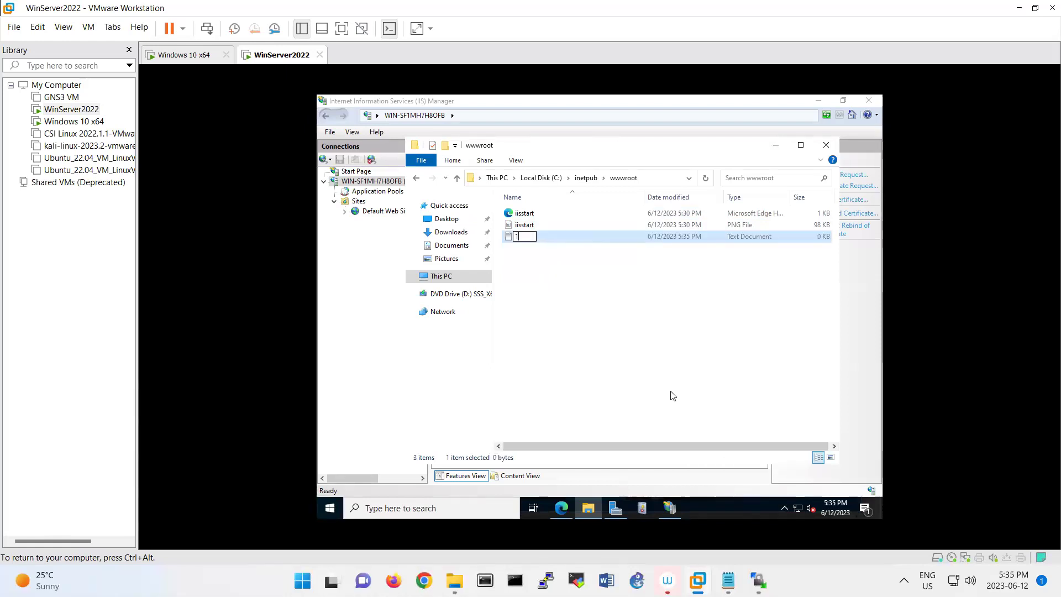
key("slash")
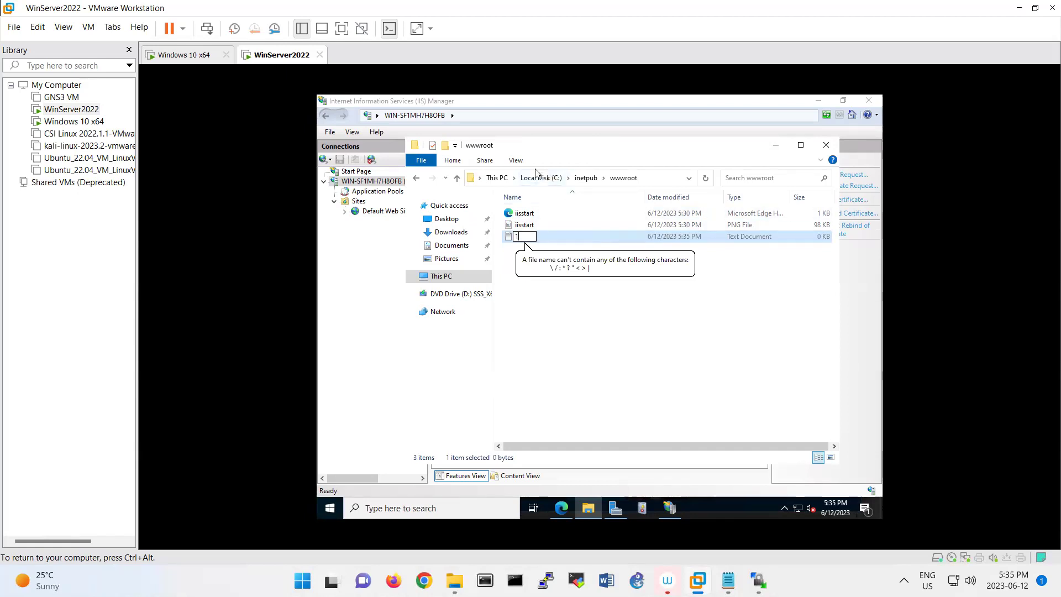
left_click(517, 160)
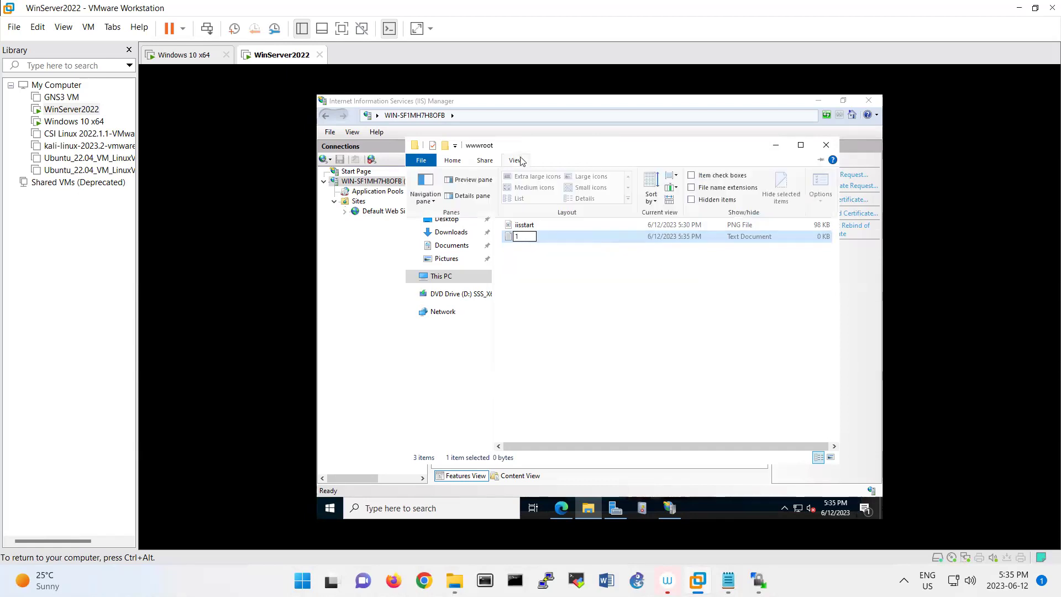
left_click(706, 187)
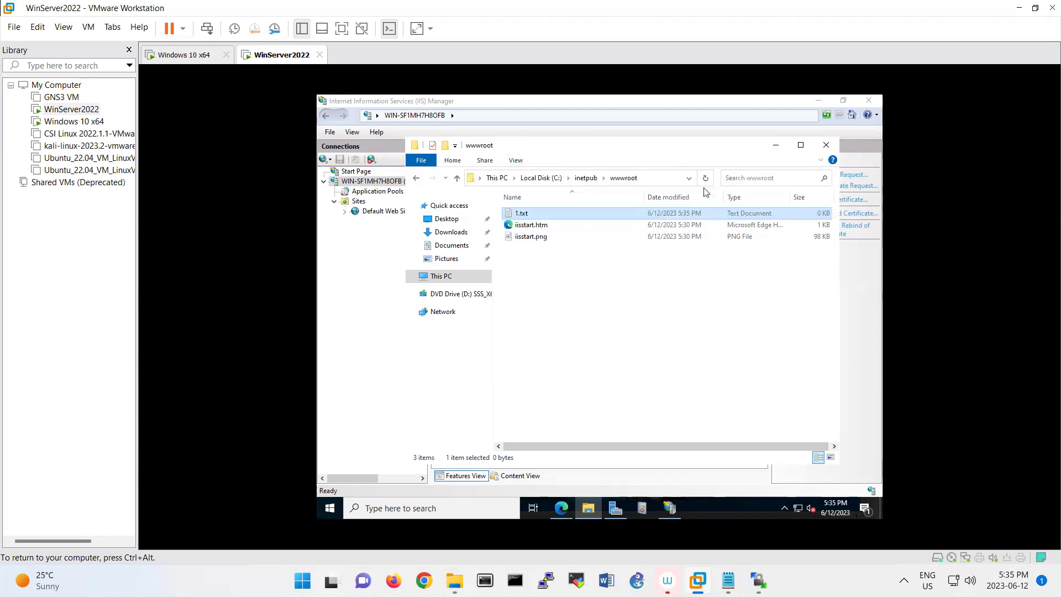
Rename 1.txt to 1.html, accepting the extension change warning.
right_click(564, 215)
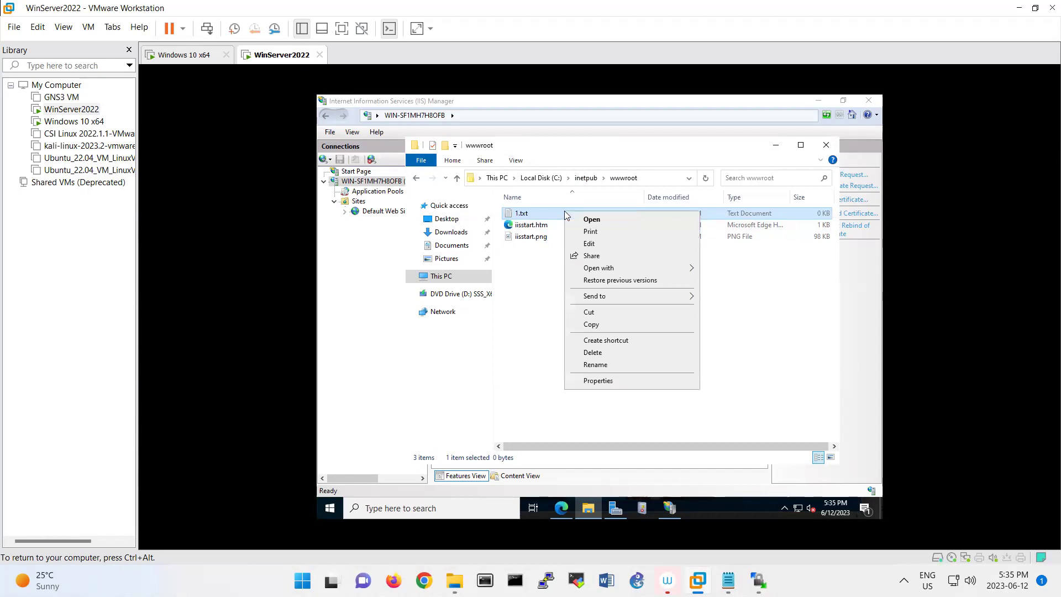
left_click(589, 366)
key("Right")
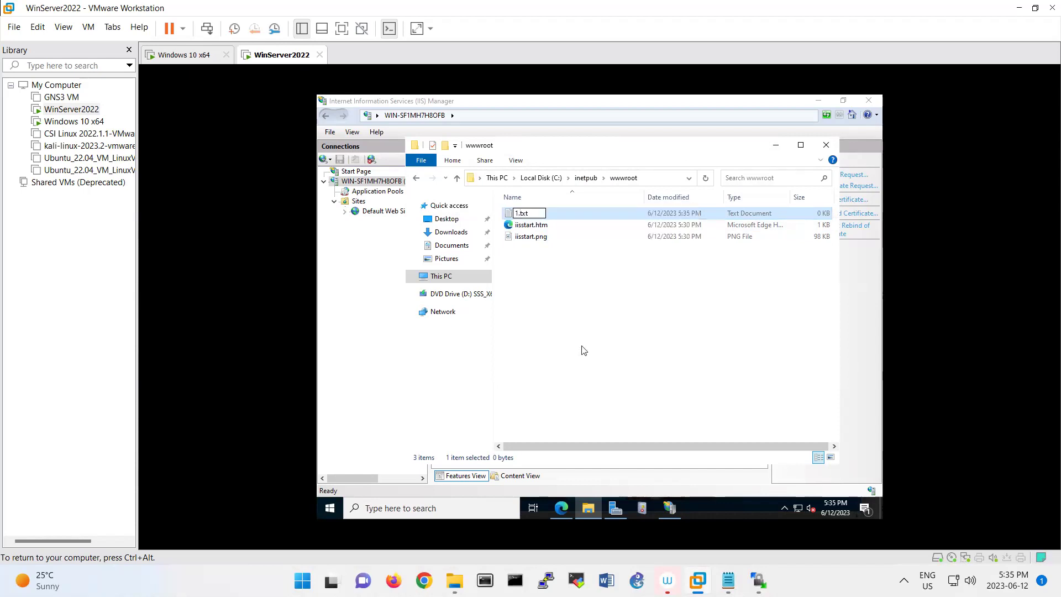
key("BackSpace")
key("BackSpace")
key("BackSpace")
type("html")
key("Return")
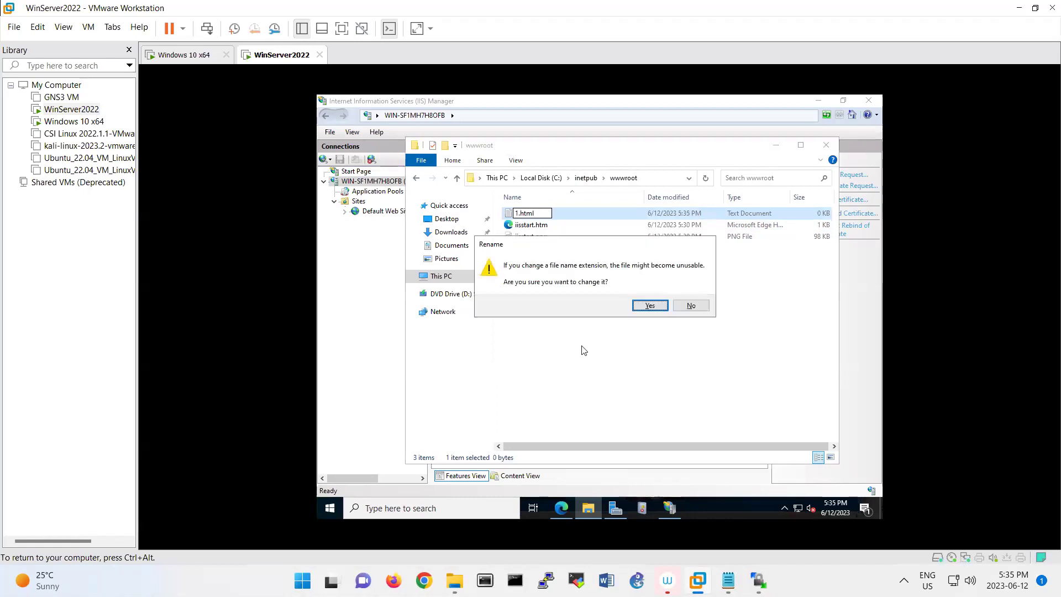
left_click(650, 305)
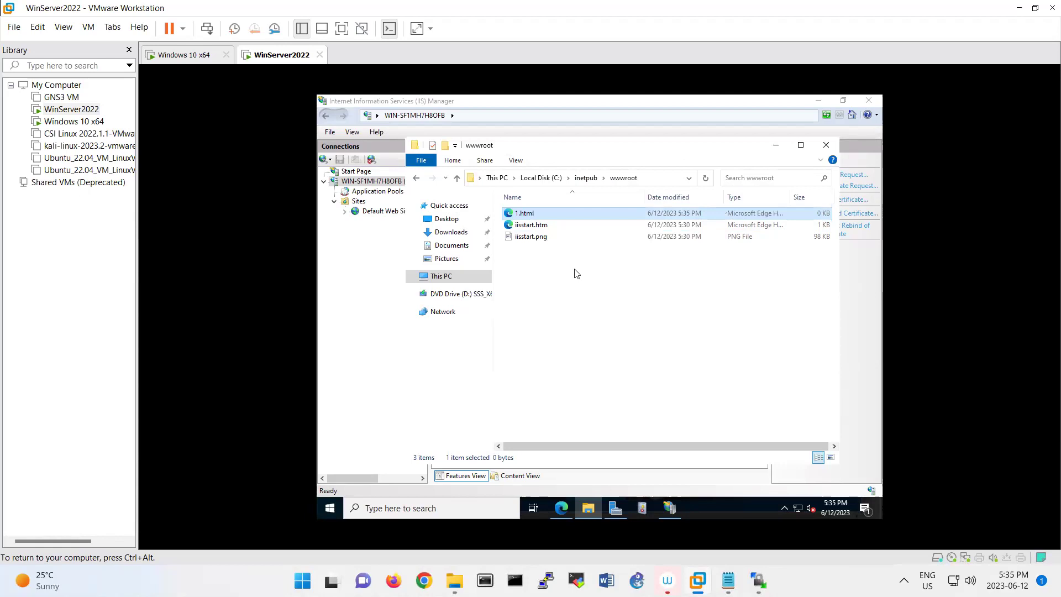
Open 1.html with Notepad via Open with > More apps.
right_click(526, 216)
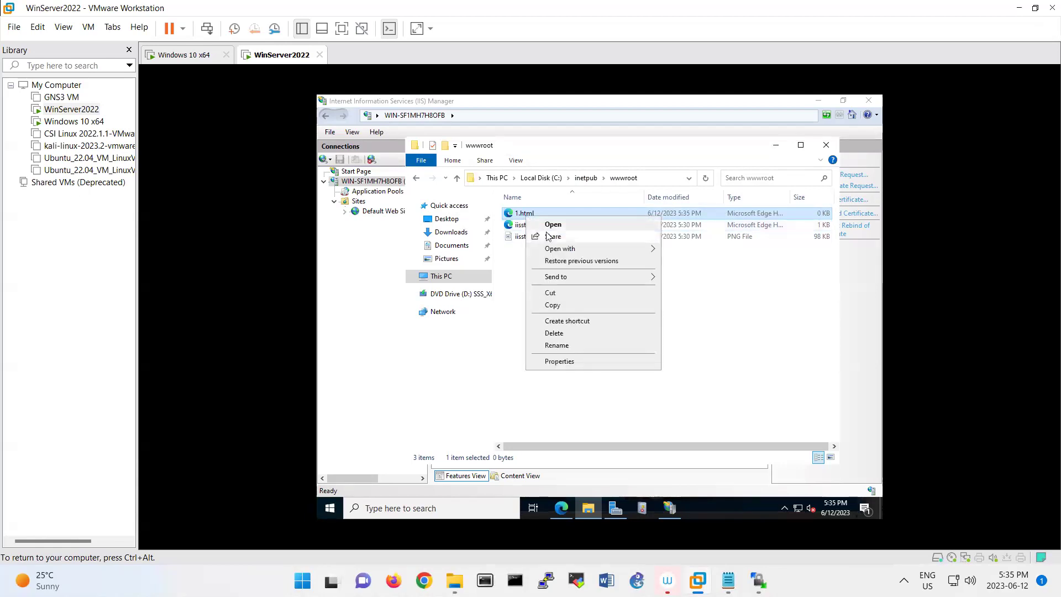
mouse_move(569, 248)
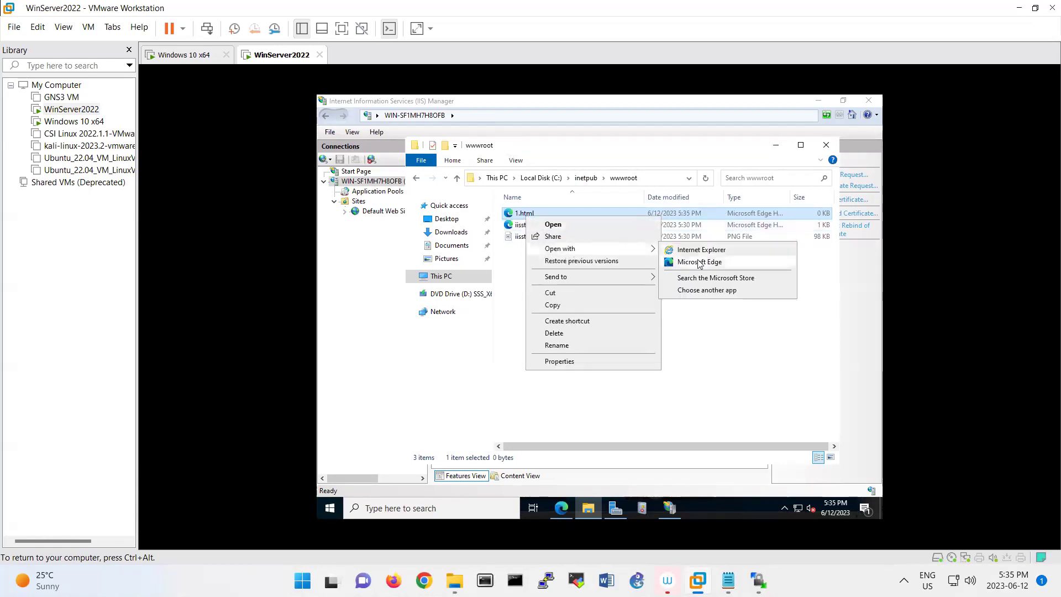
left_click(702, 290)
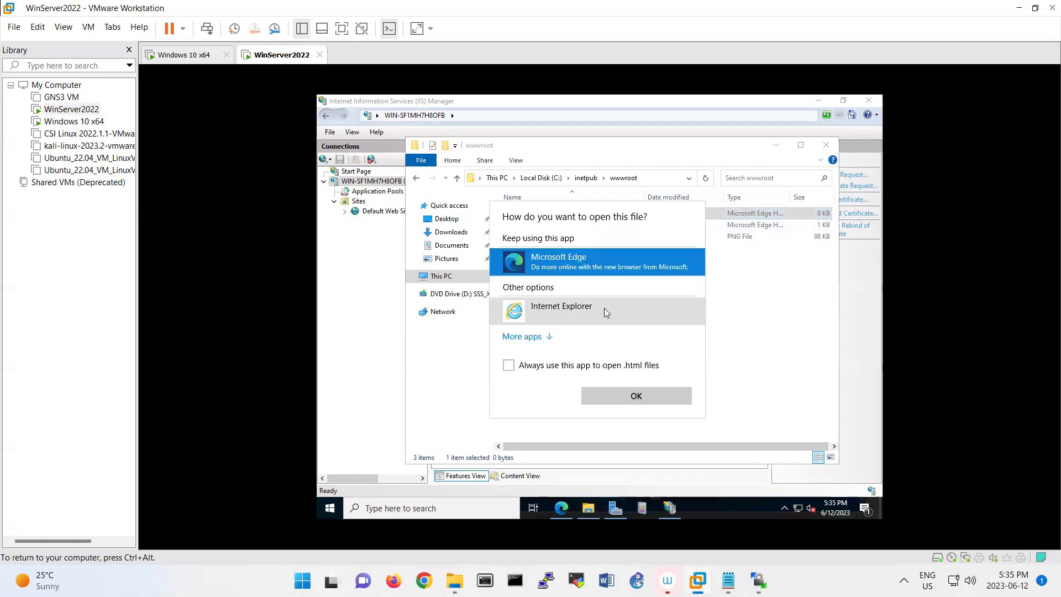
left_click(541, 342)
double_click(542, 343)
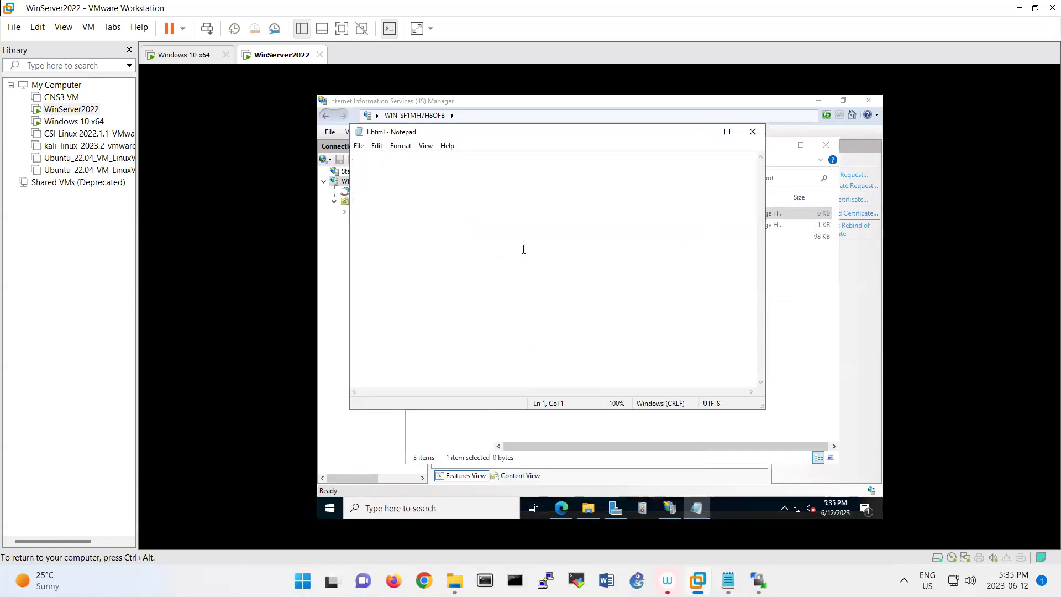
Enter the heading <h1>My test Webpage</h1> in 1.html, save it and close Notepad.
type("My test Web")
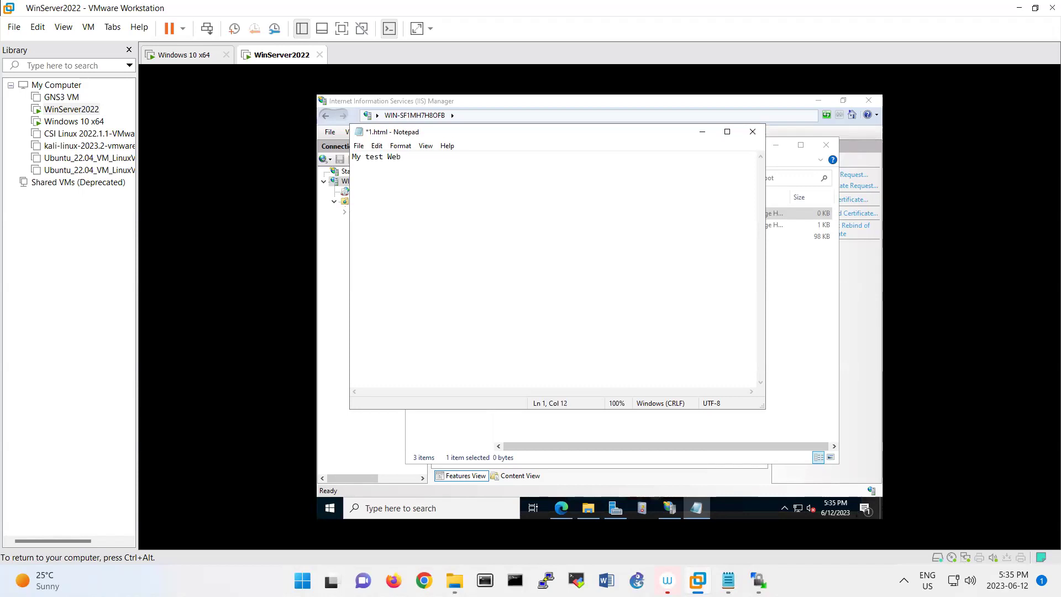
type("page")
type("<h1>")
left_click(399, 157)
left_click(437, 157)
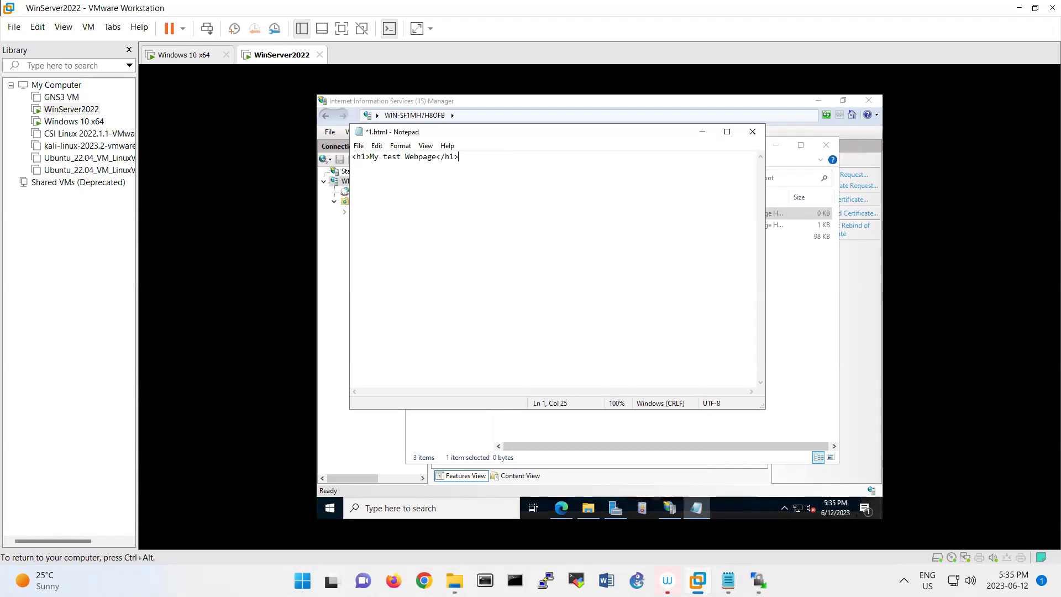
key("ctrl+s")
left_click(753, 132)
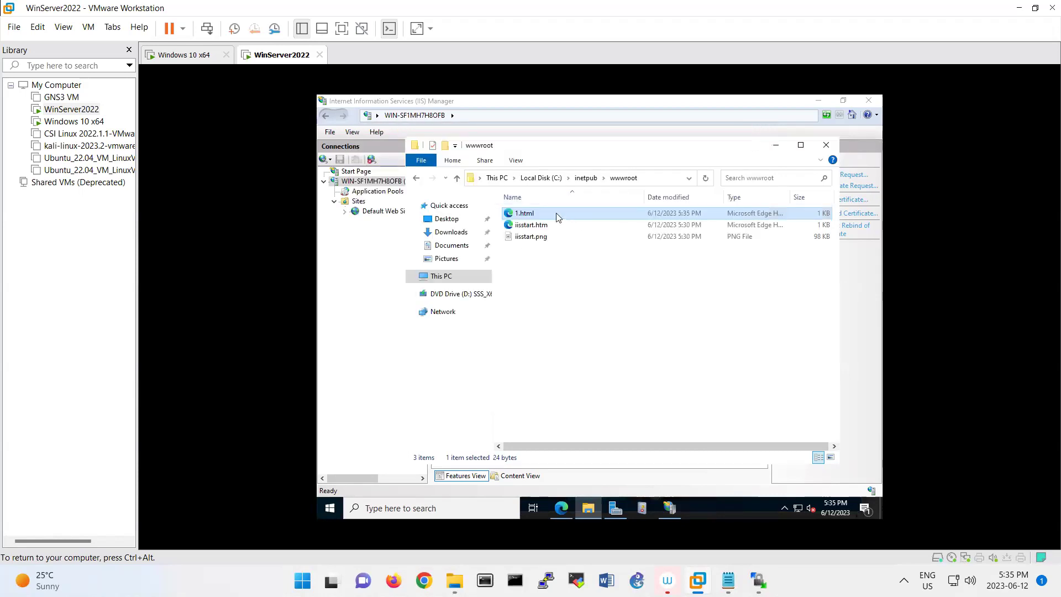
Browse to localhost/1.html in Edge to display the IIS-served test heading.
left_click(561, 508)
left_click(566, 172)
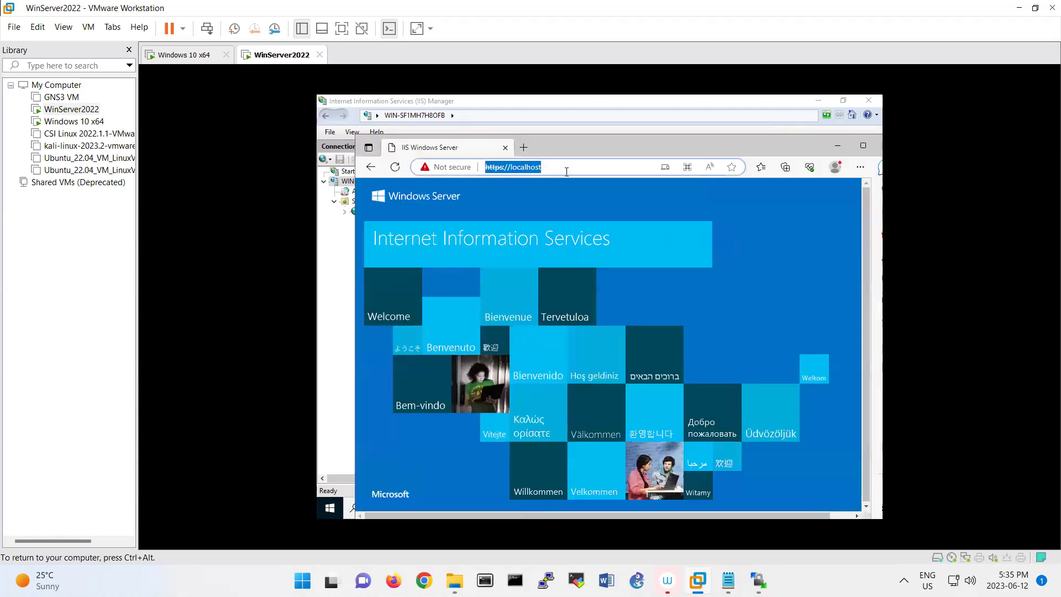
type("localhost")
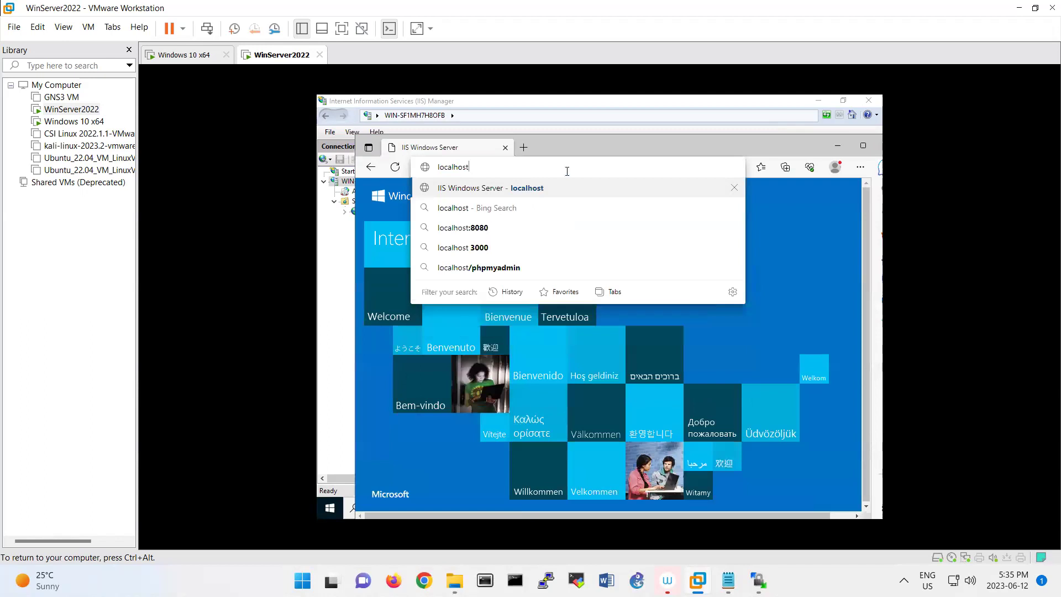
type("/1")
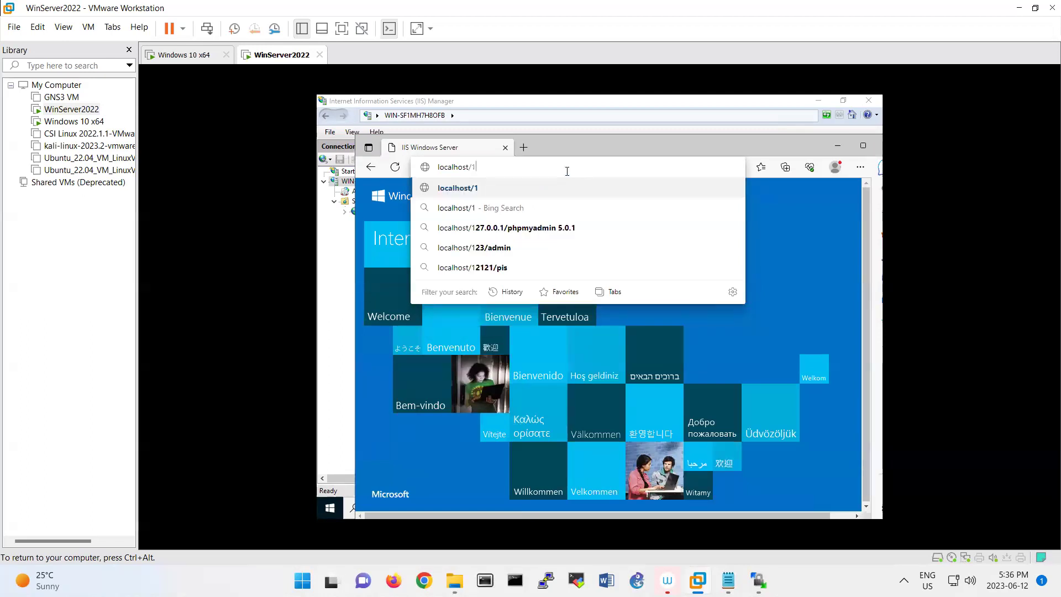
type(".html")
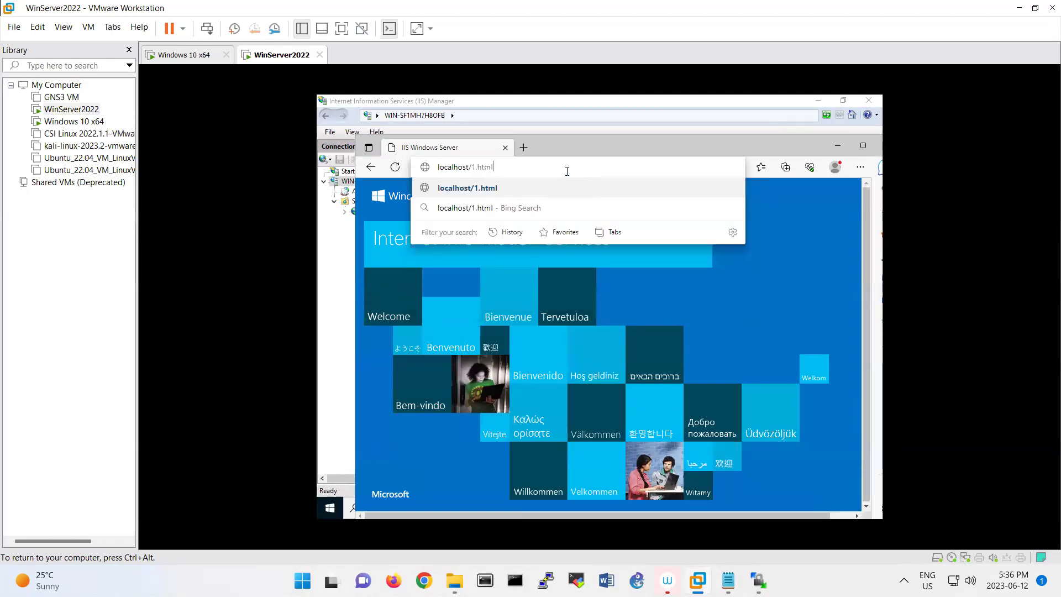
key("Return")
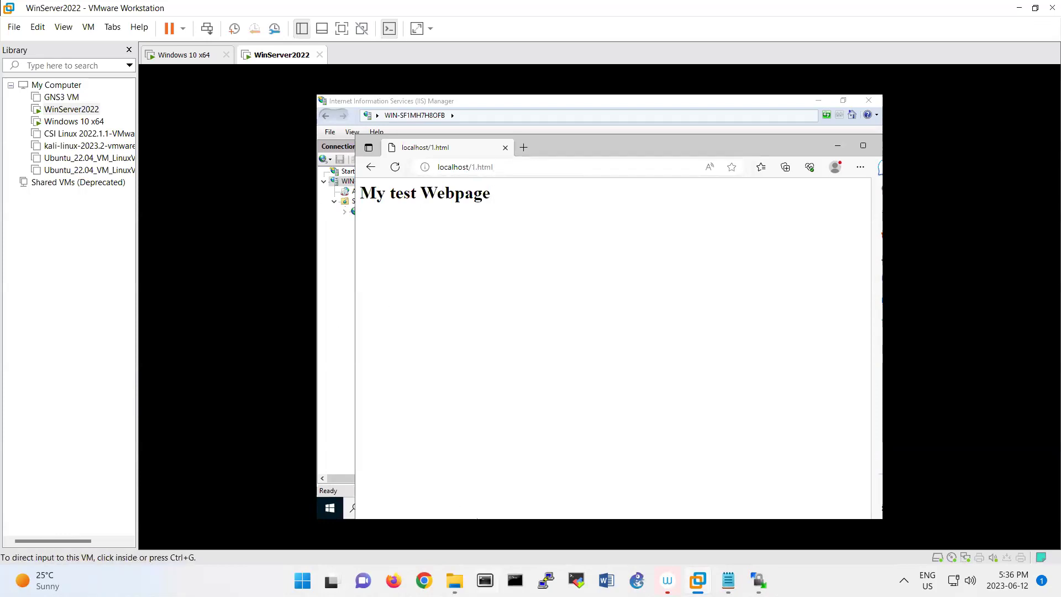
Minimize Edge and look through the wwwroot and ftproot folders under C:\inetpub.
left_click(836, 148)
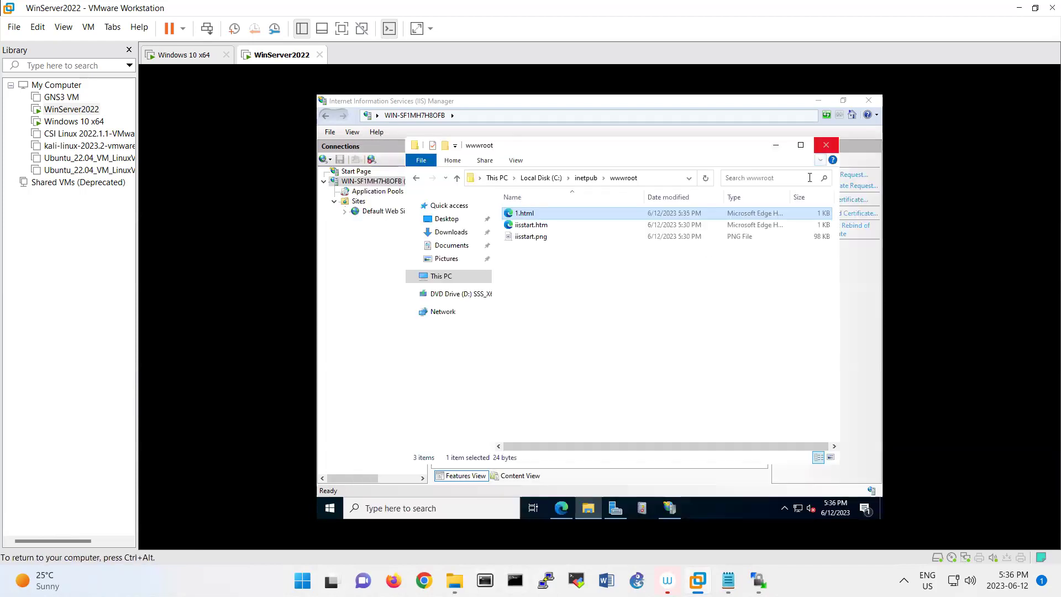
left_click(585, 177)
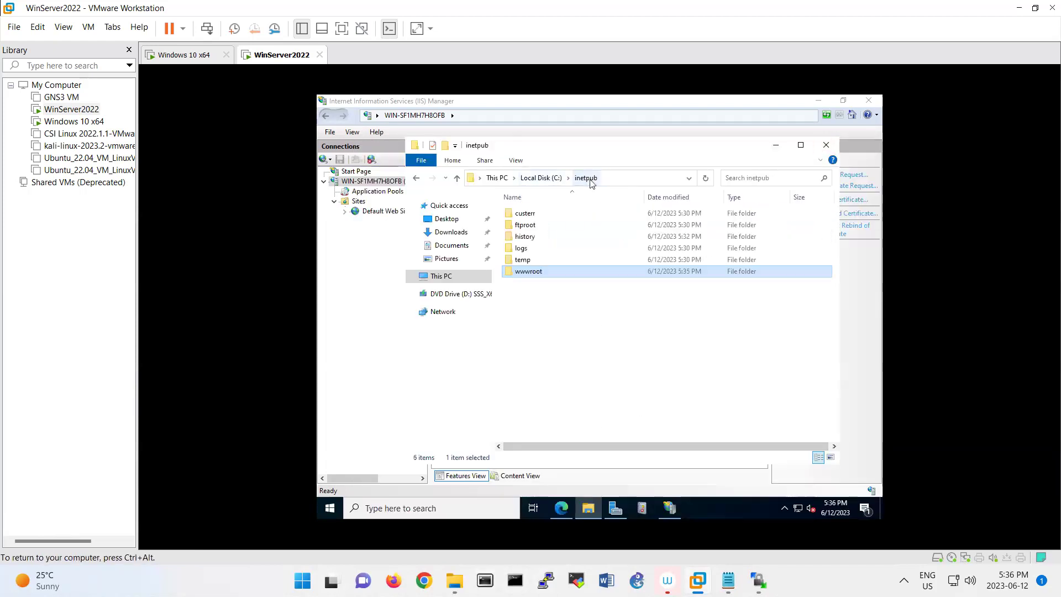
double_click(556, 275)
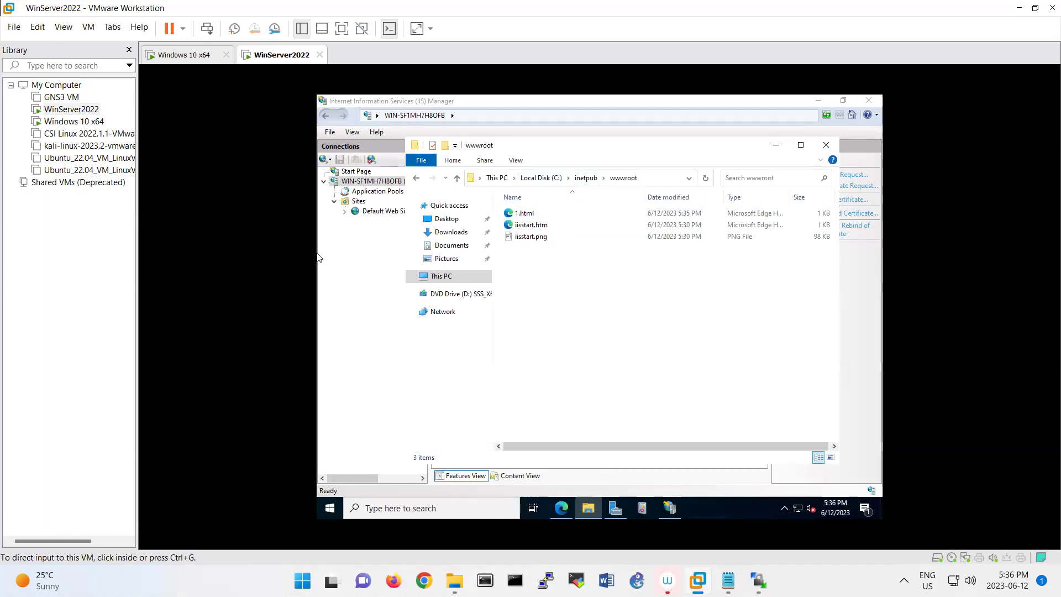
left_click(583, 178)
left_click(543, 224)
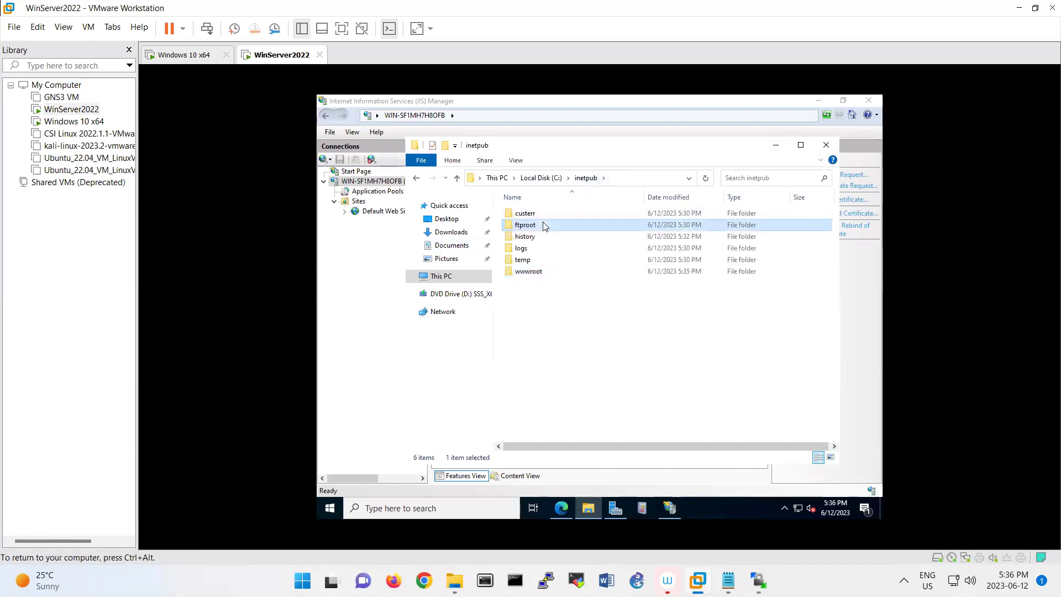
double_click(543, 224)
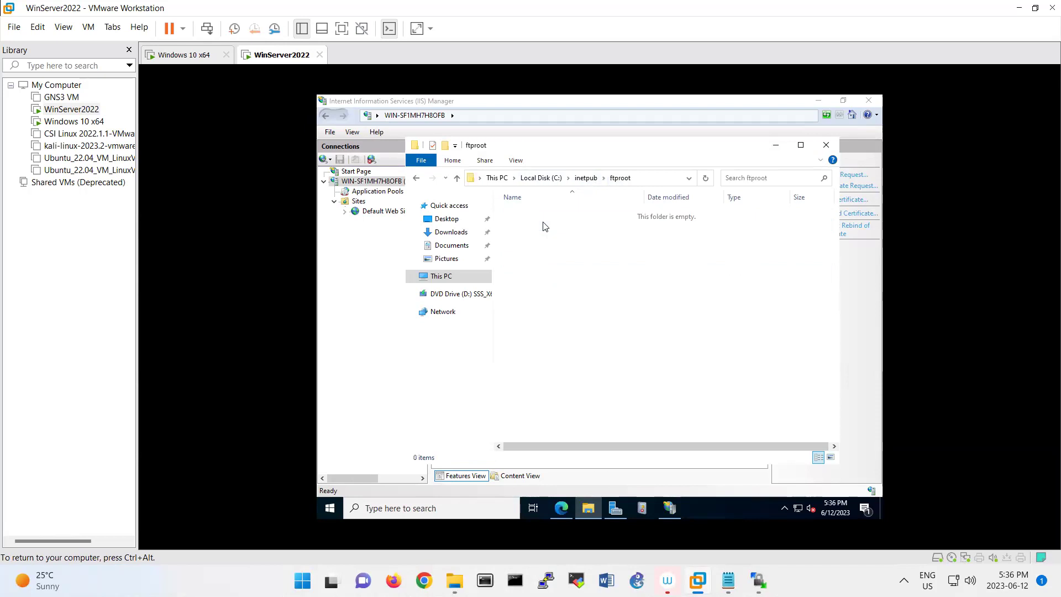
left_click(586, 178)
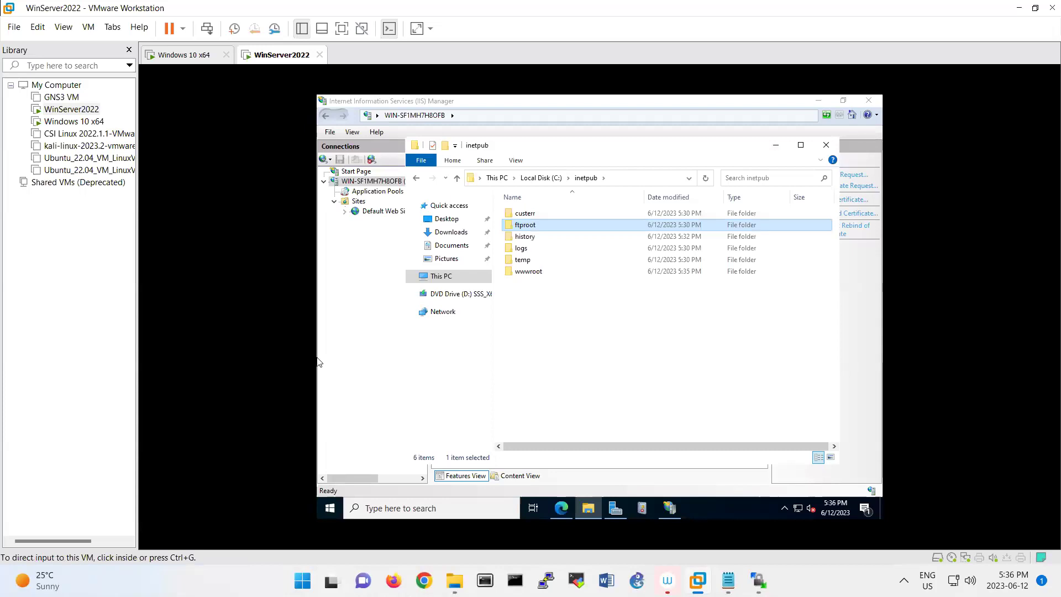
Create a new folder named MyftpDir in C:\inetpub.
right_click(577, 322)
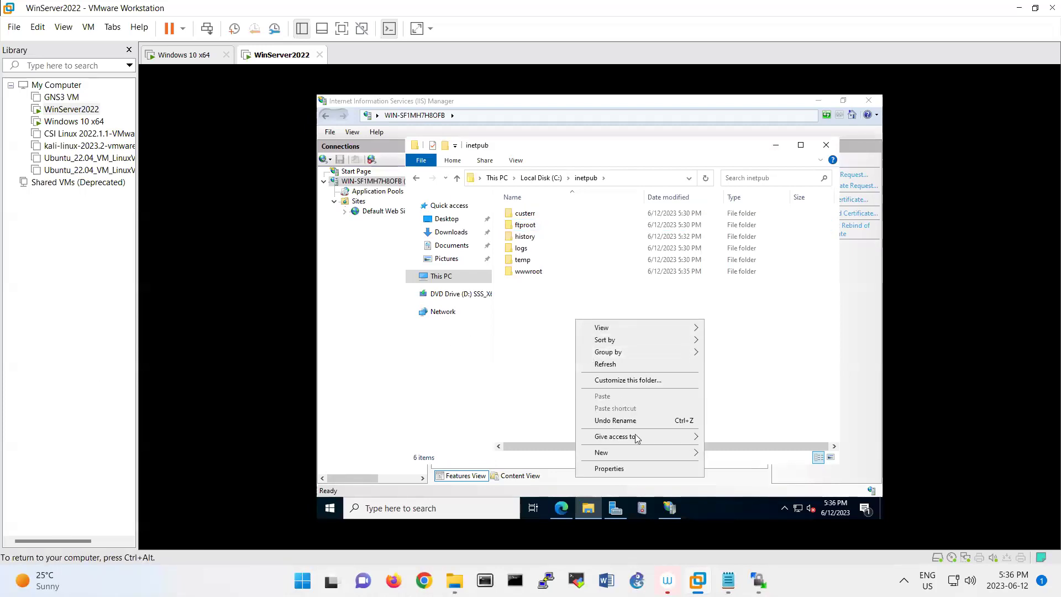
mouse_move(695, 454)
left_click(730, 388)
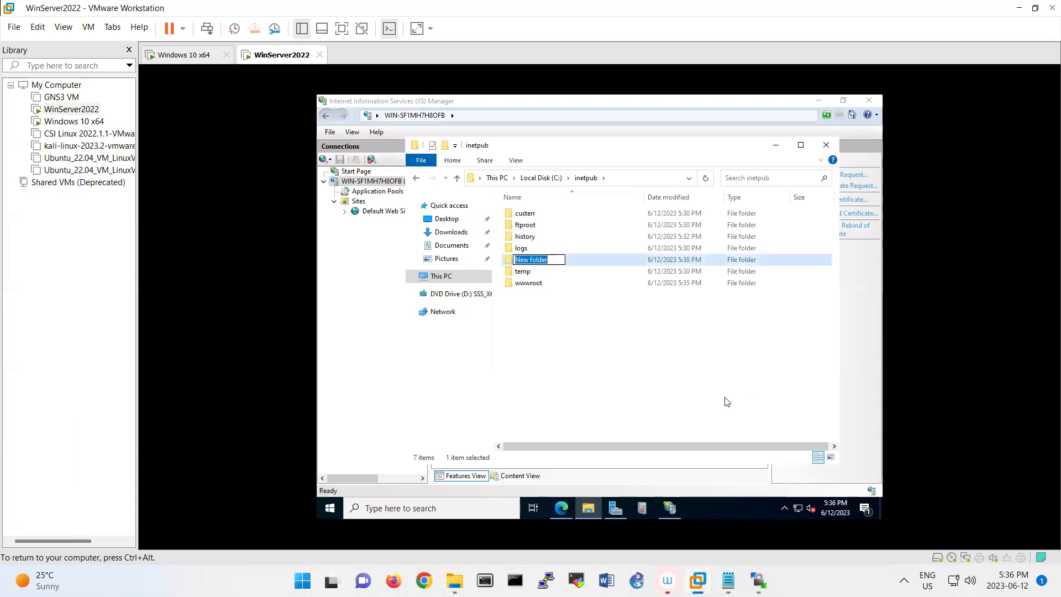
type("MyftpDir")
key("Return")
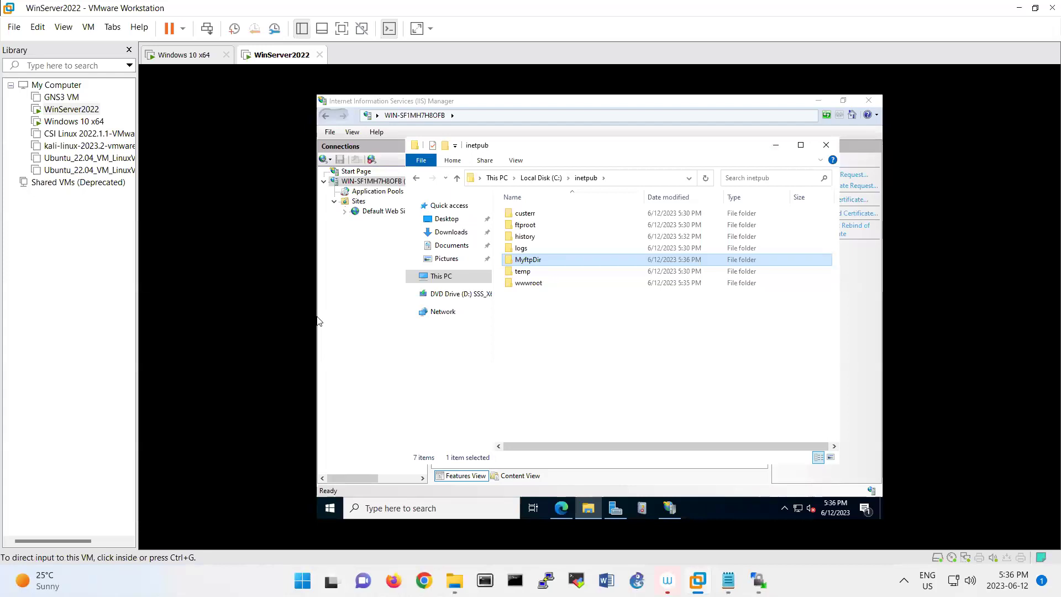
Open MyftpDir's properties and review the Users group on the Security tab.
right_click(557, 260)
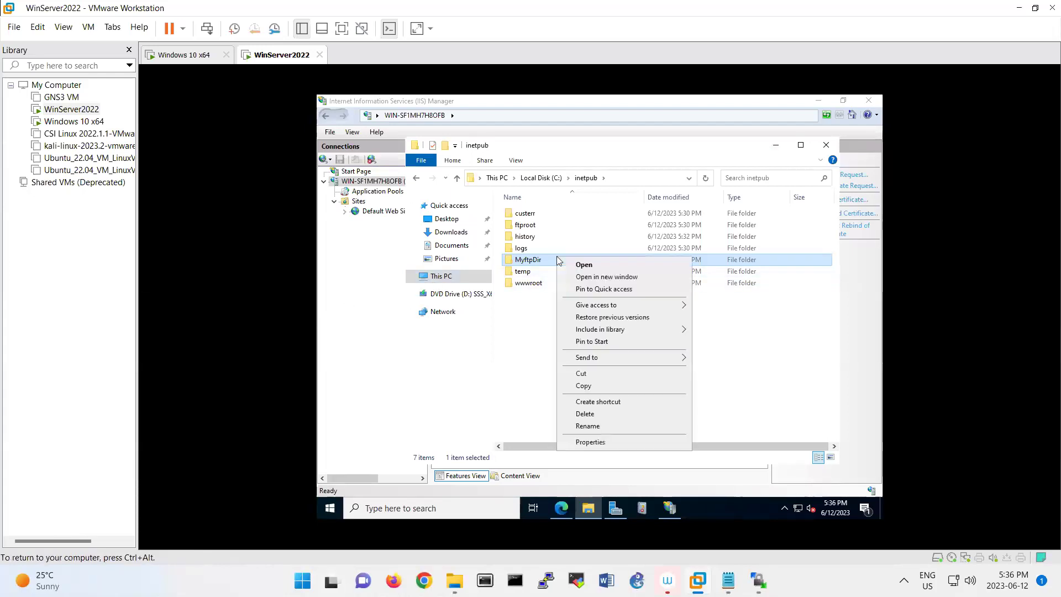
left_click(590, 442)
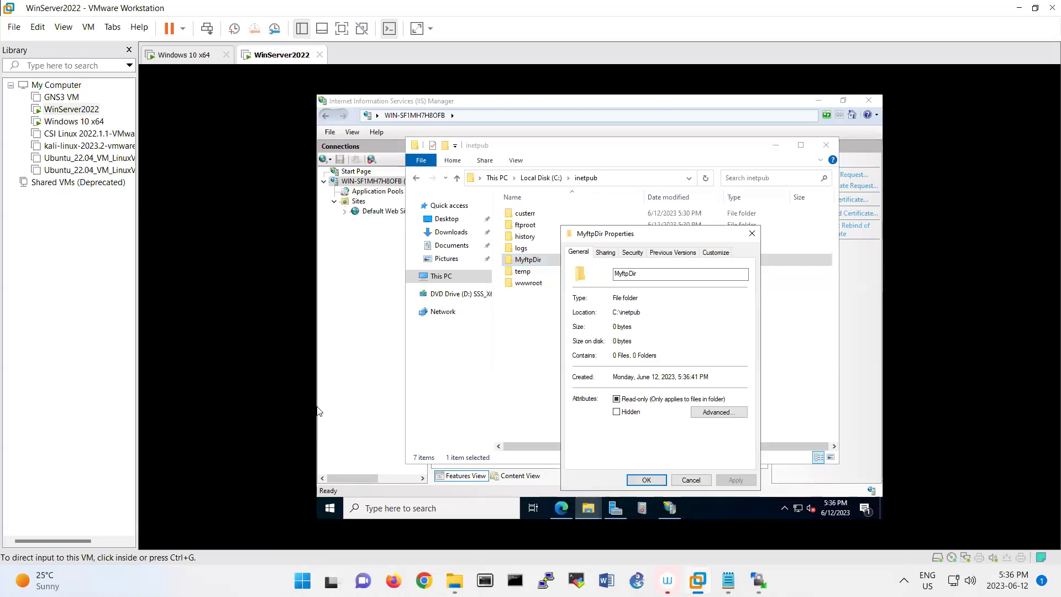
left_click(637, 256)
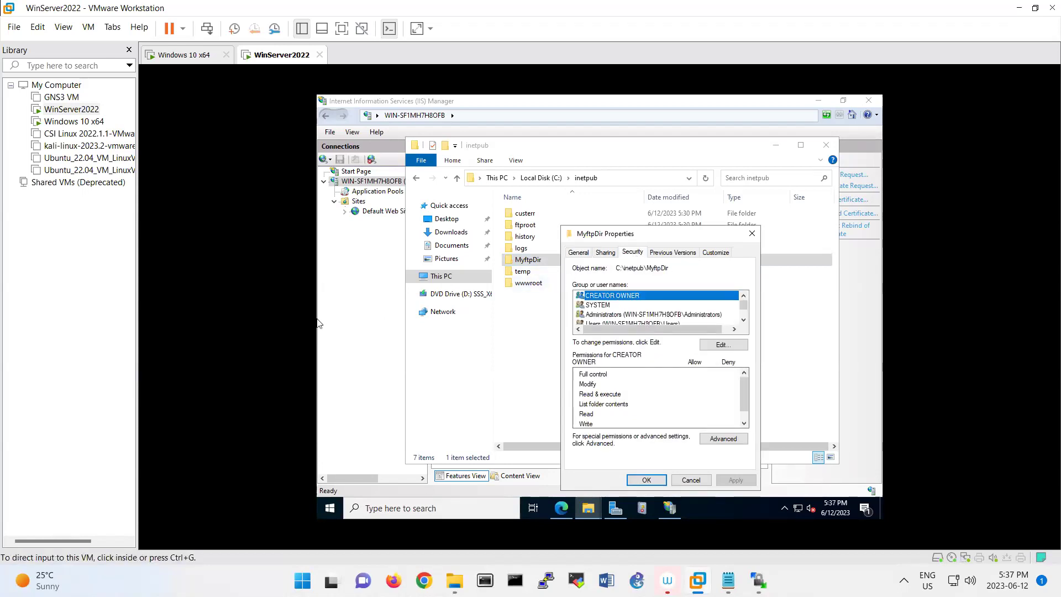
scroll(643, 304, "down", 1)
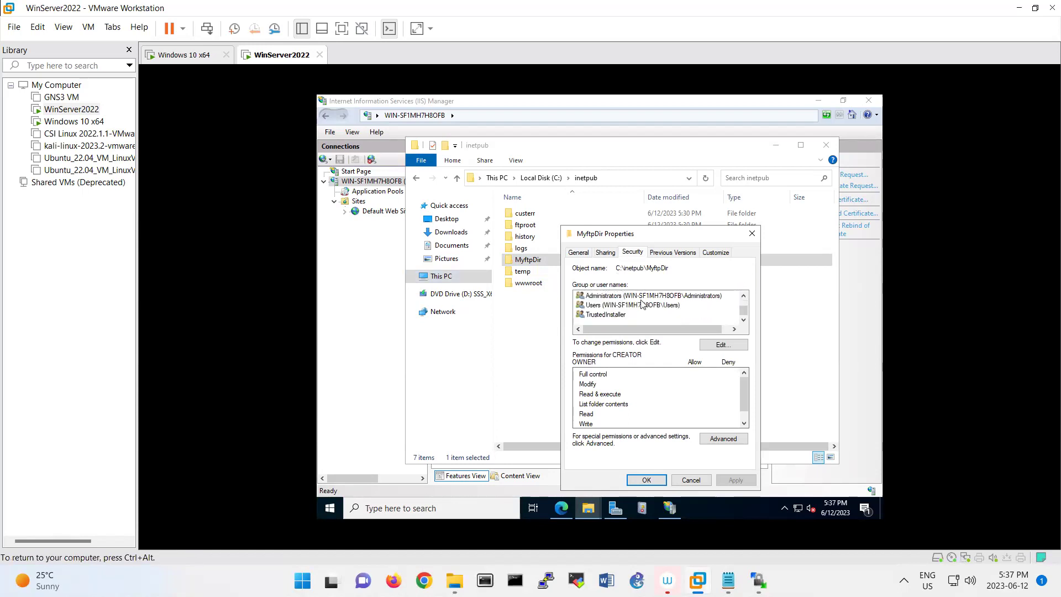
left_click(617, 306)
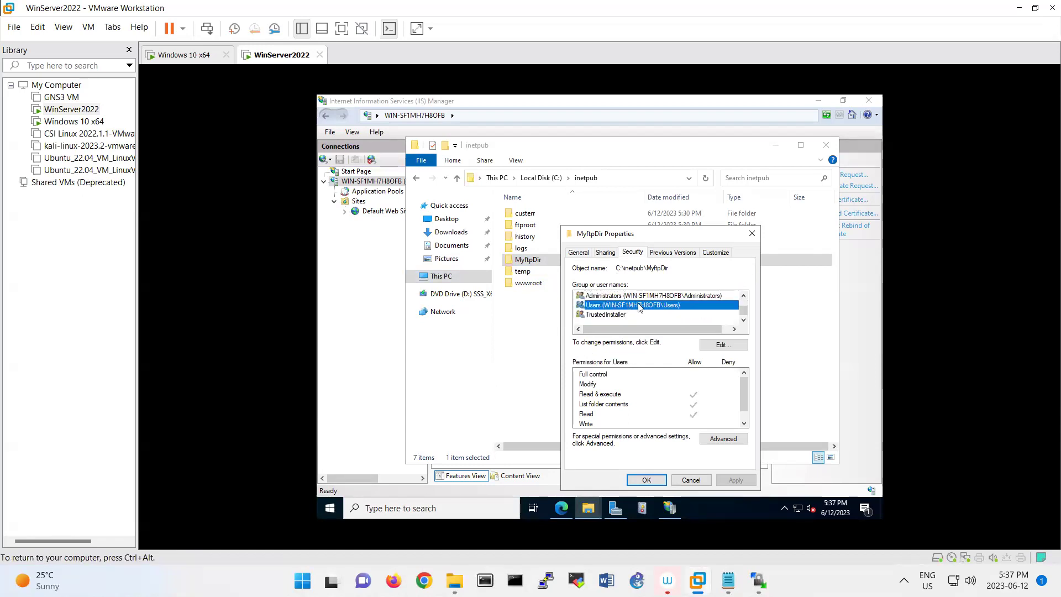
Grant the Users group Full control on MyftpDir and apply with OK.
left_click(718, 345)
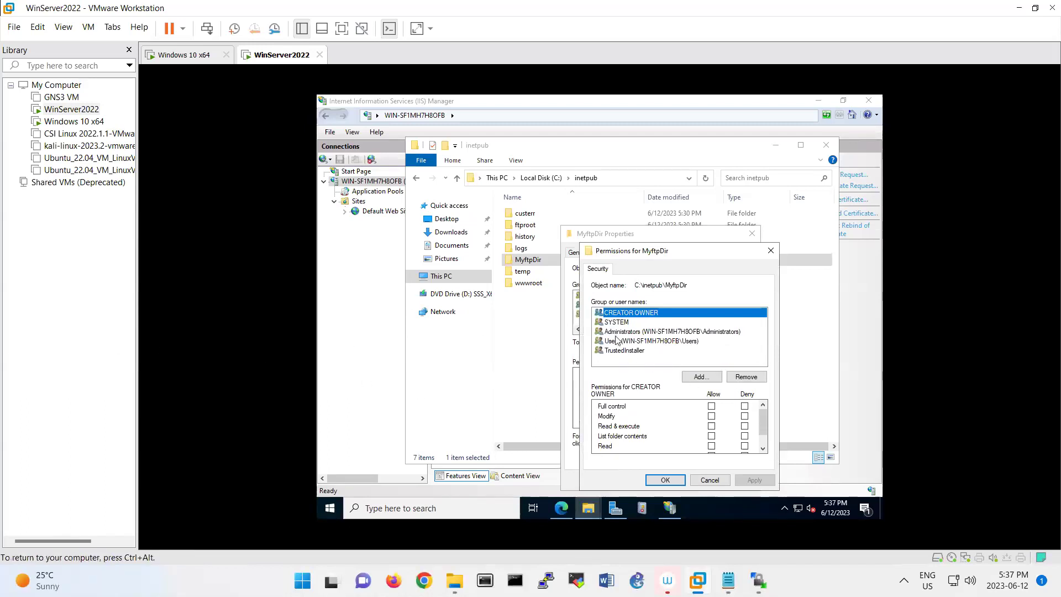
key("Down")
key("Down")
key("Down")
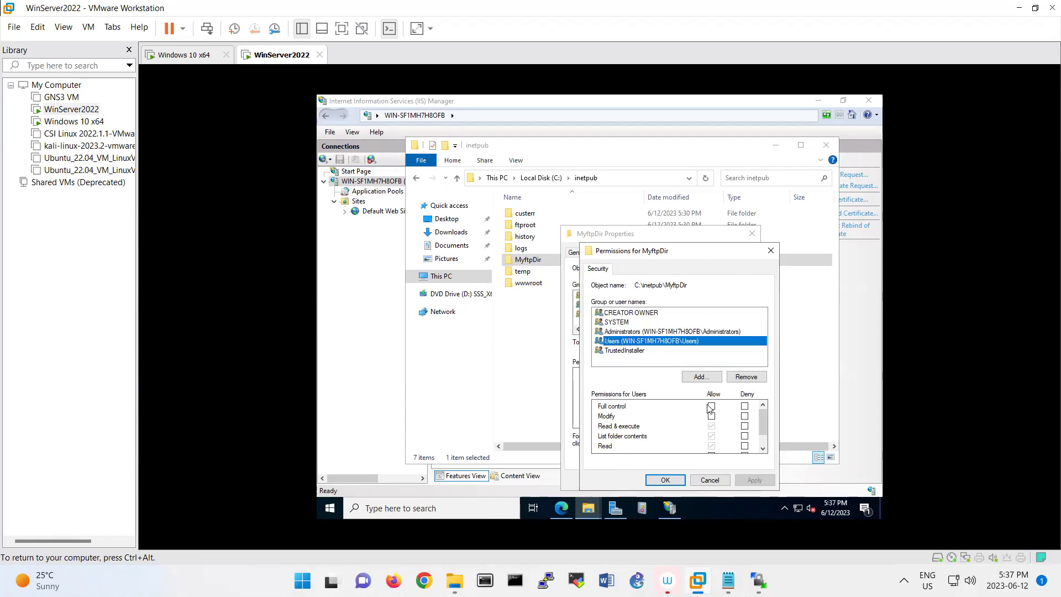
left_click(711, 407)
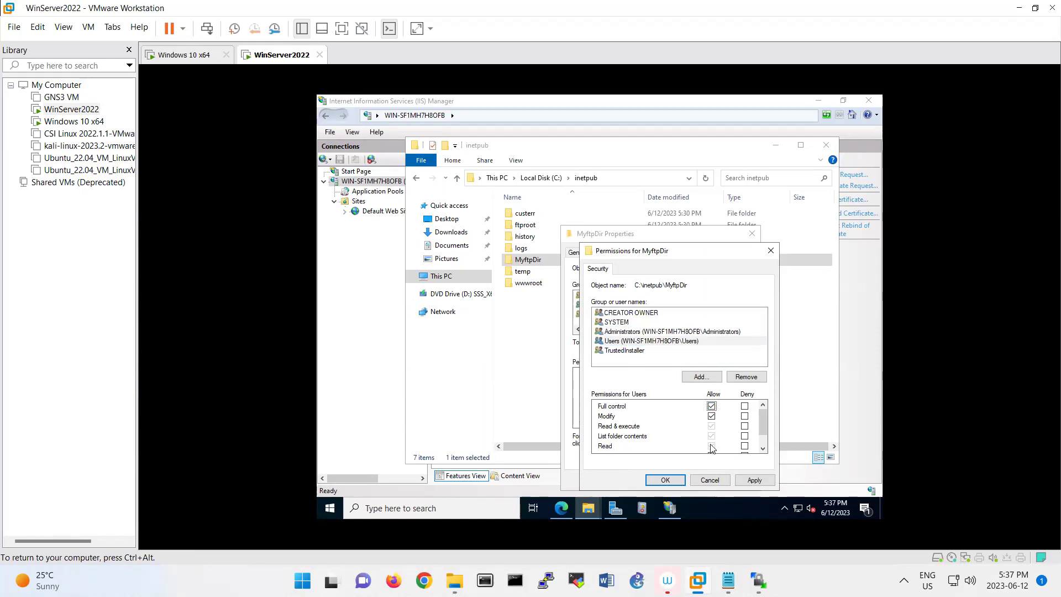
scroll(711, 445, "down", 1)
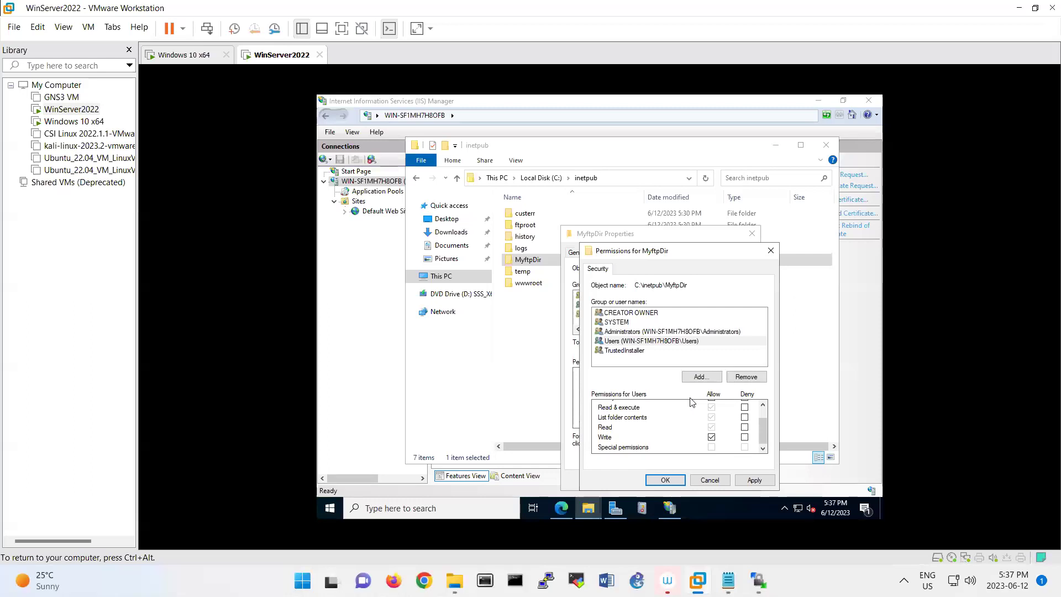
scroll(691, 417, "up", 1)
left_click(666, 480)
left_click(665, 481)
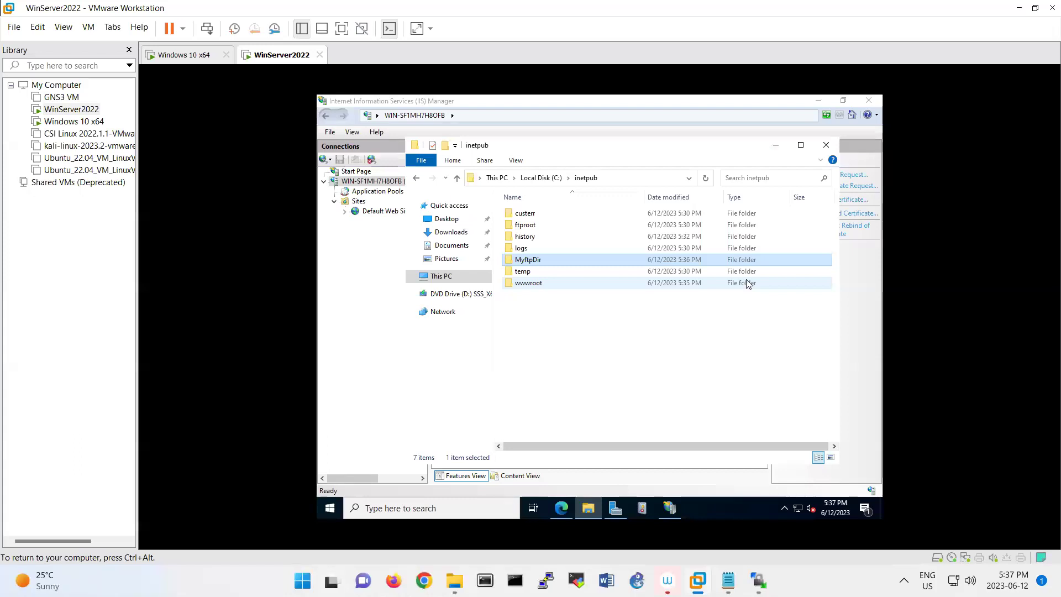
Start the Add FTP Site wizard for myftp with physical path C:\inetpub\MyftpDir.
left_click(777, 146)
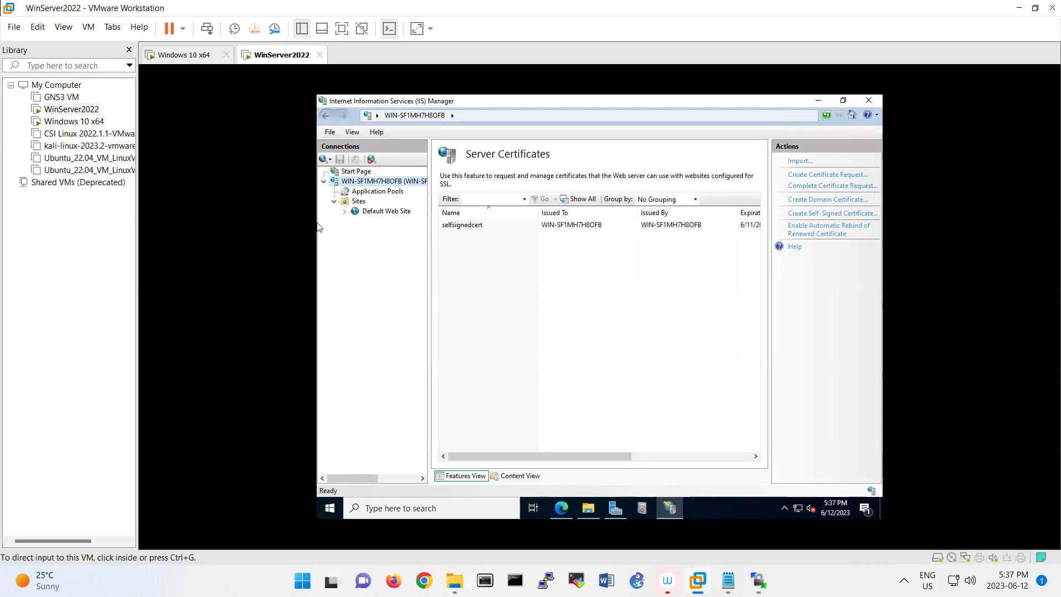
right_click(356, 204)
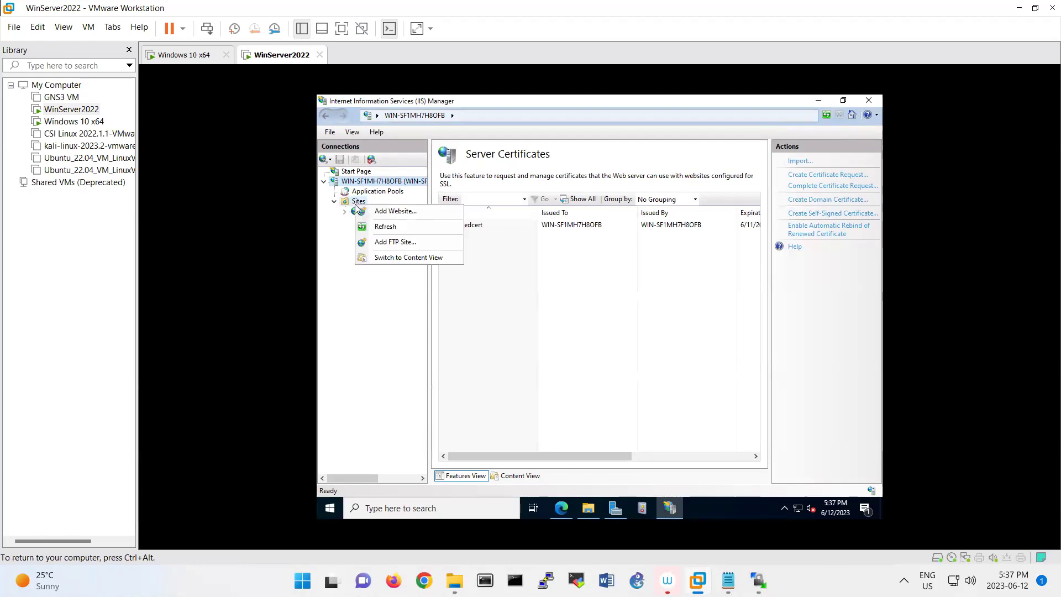
left_click(386, 242)
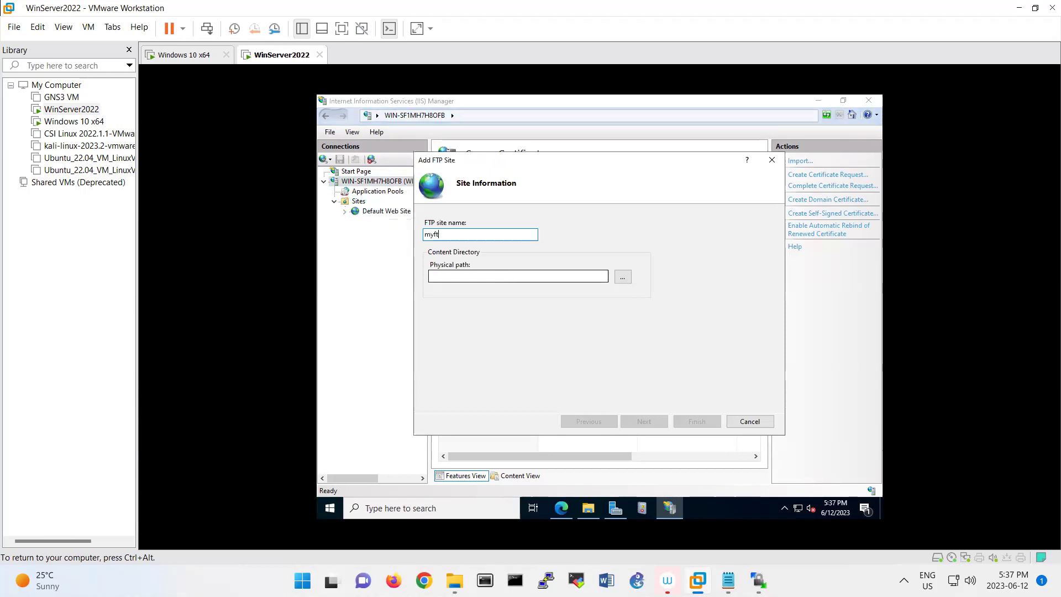
left_click(623, 277)
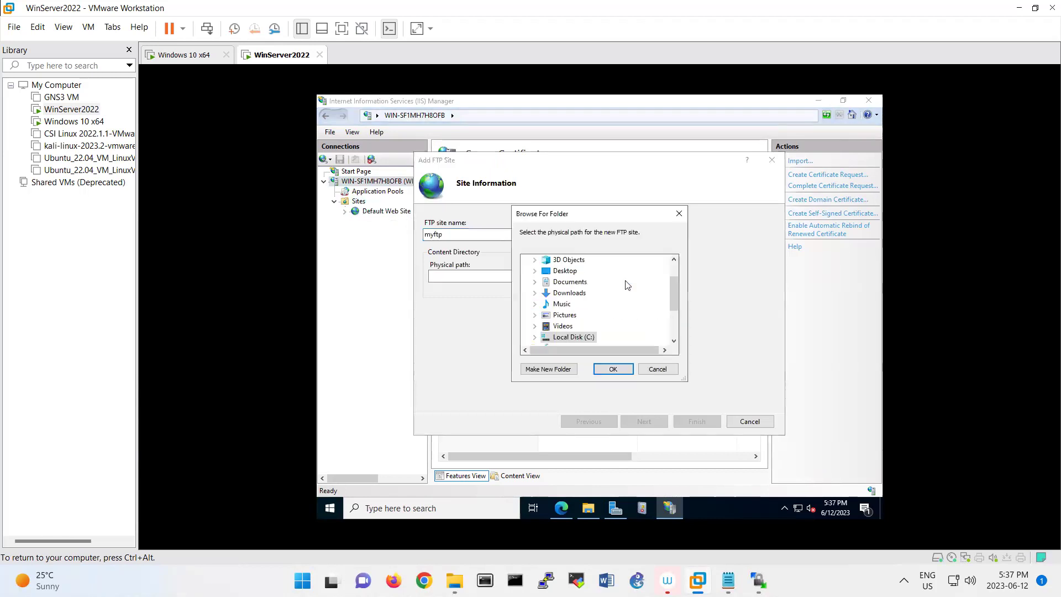
left_click(535, 337)
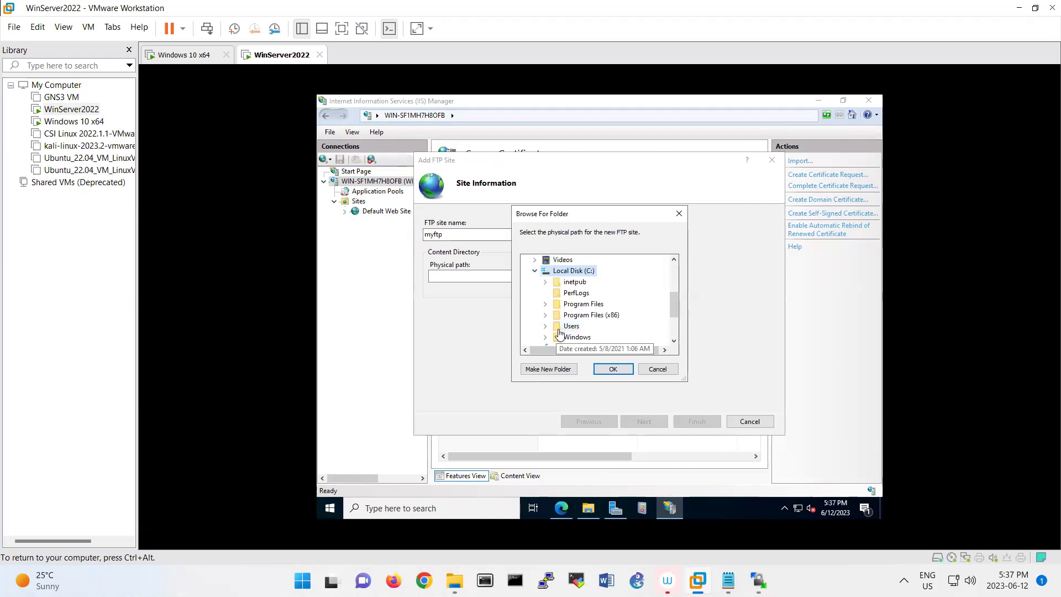
left_click(547, 282)
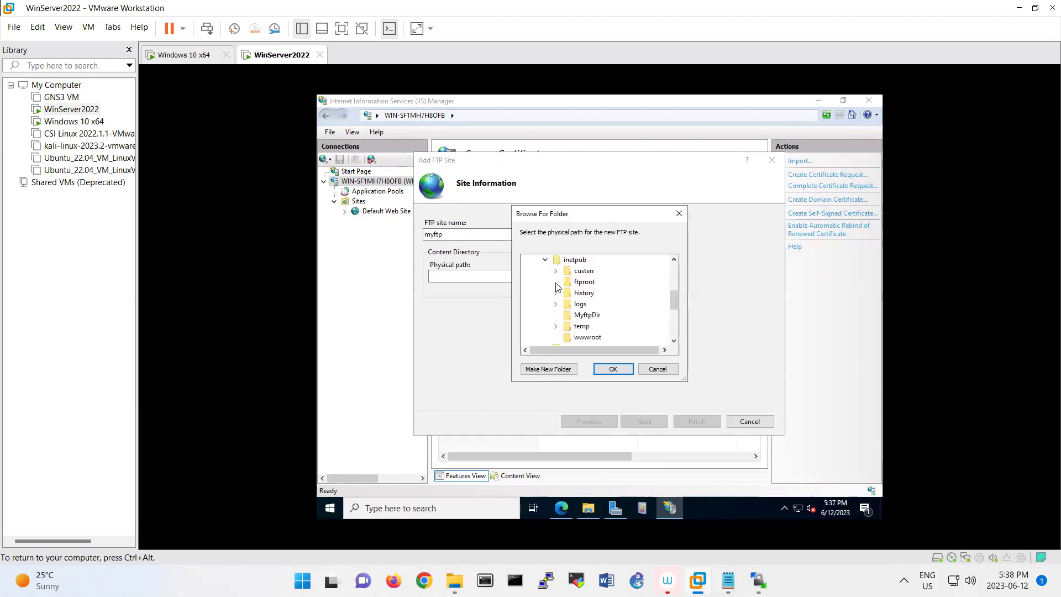
left_click(587, 316)
left_click(613, 369)
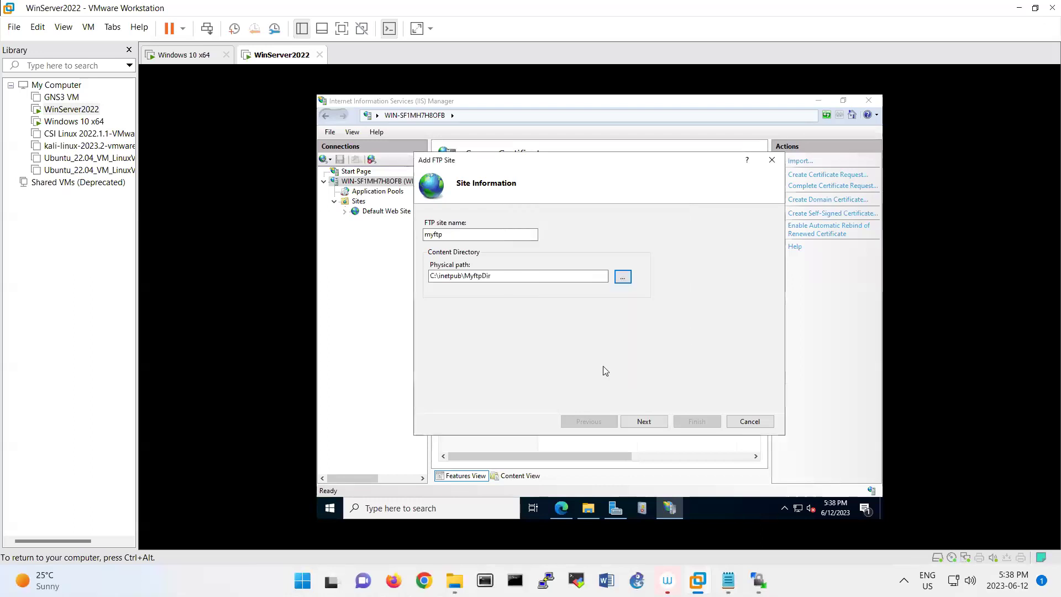
Keep port 21 on all unassigned addresses and choose No SSL in the wizard.
left_click(643, 421)
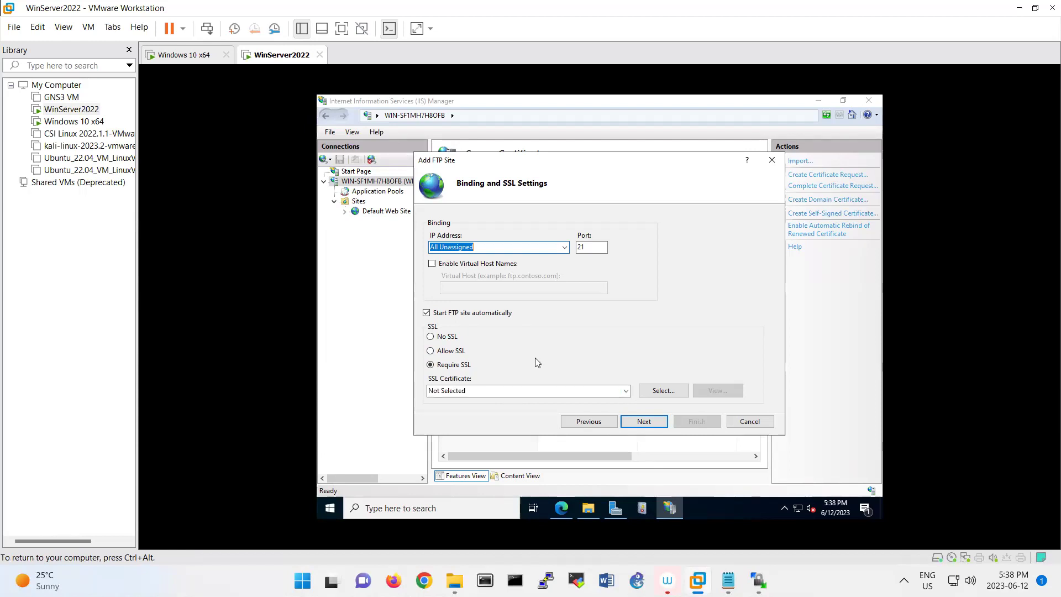
left_click(440, 339)
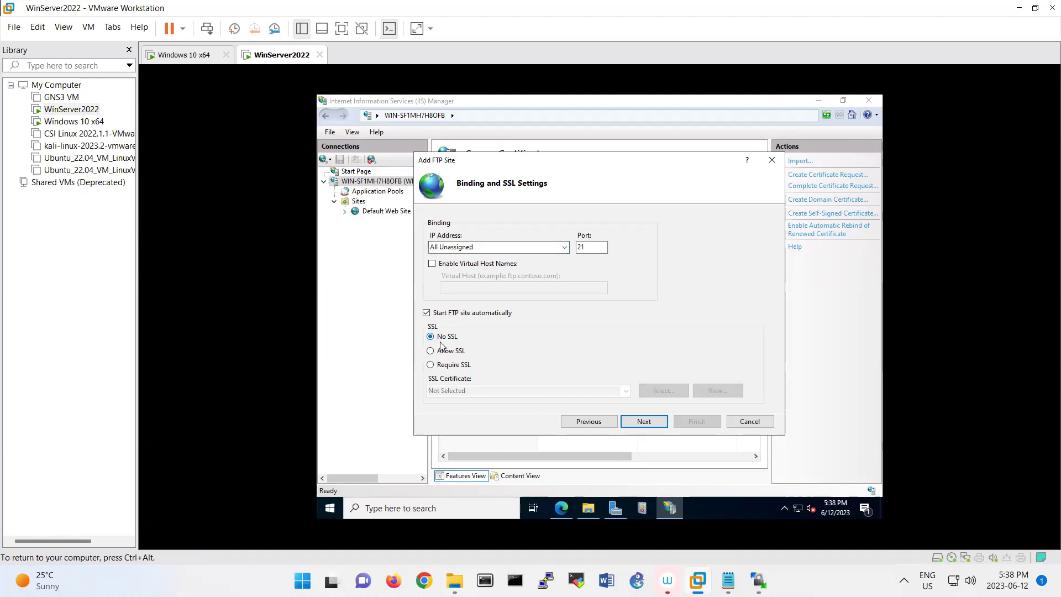
left_click(658, 423)
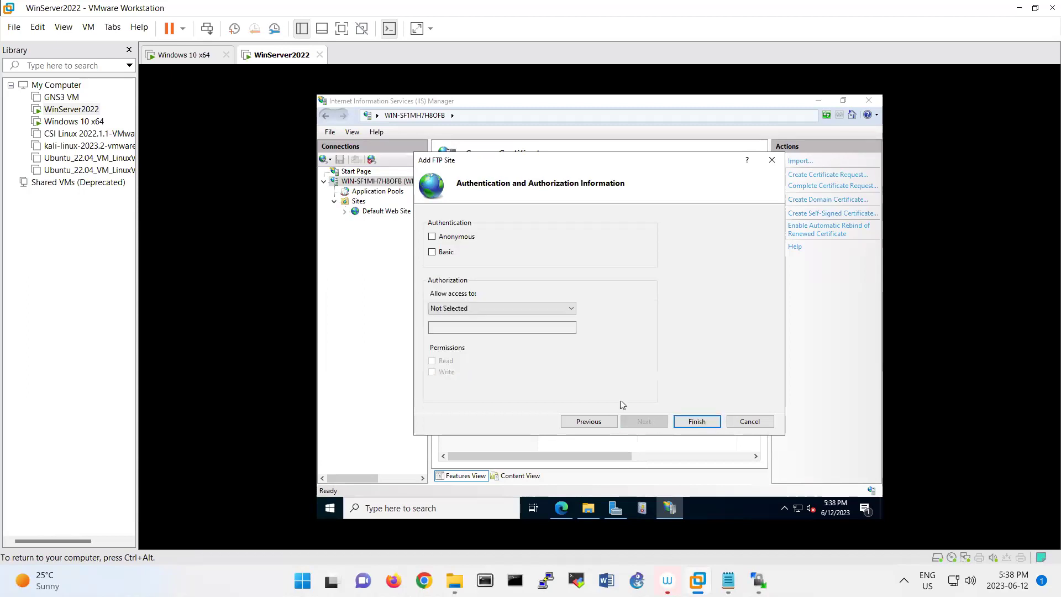
Enable Basic authentication, allow All users Read and Write permissions, and finish the wizard.
left_click(440, 242)
left_click(440, 242)
left_click(432, 251)
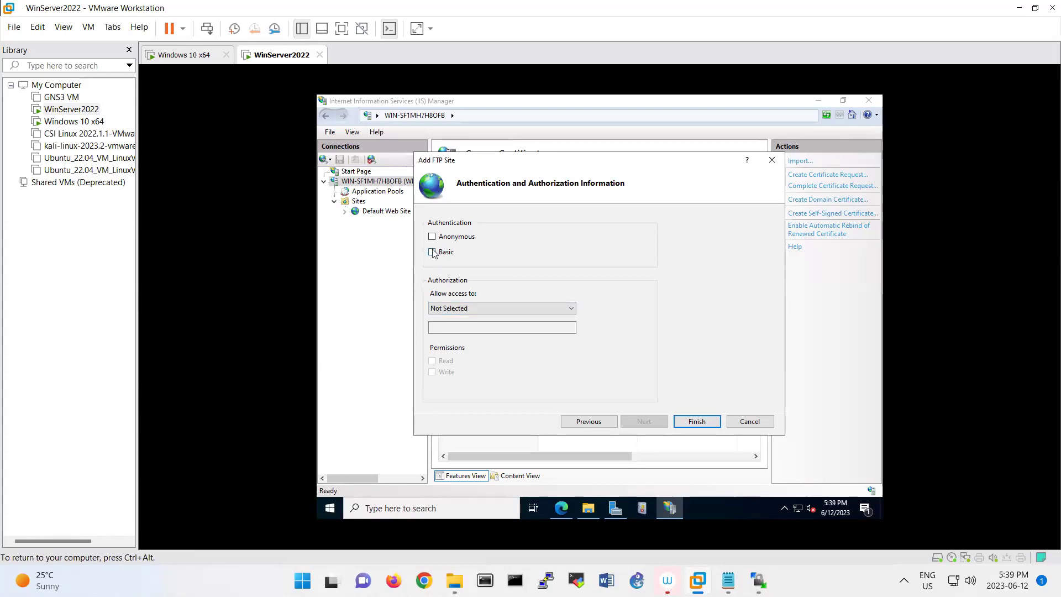
left_click(464, 308)
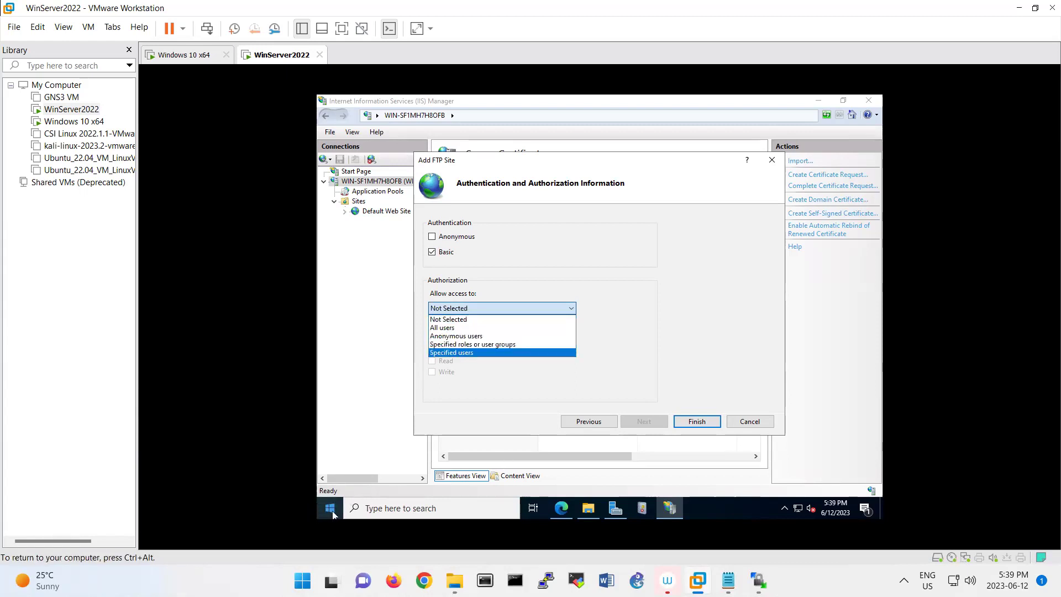
left_click(442, 329)
left_click(445, 361)
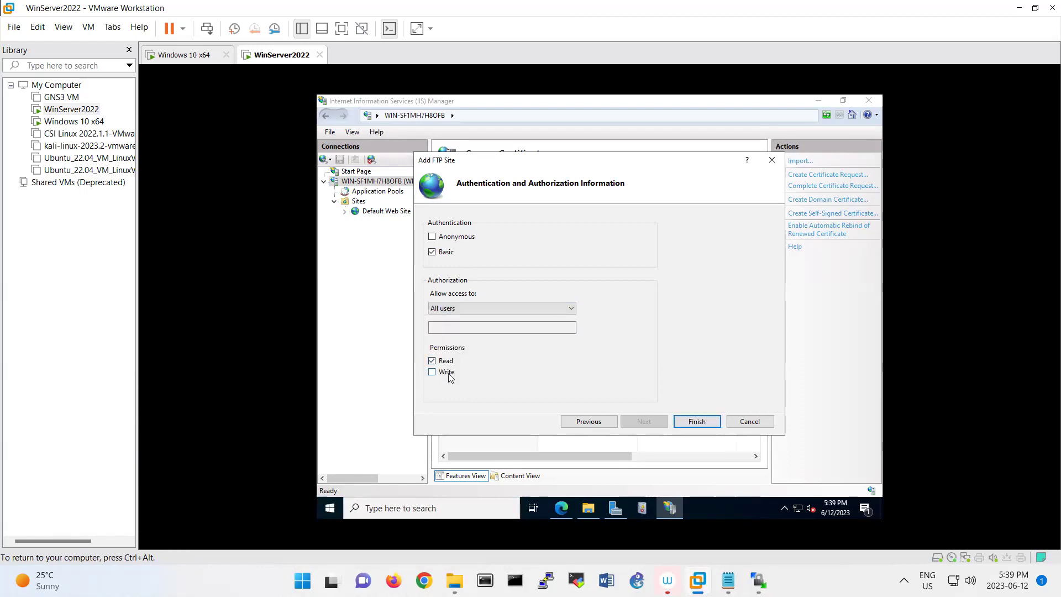
left_click(447, 372)
left_click(698, 423)
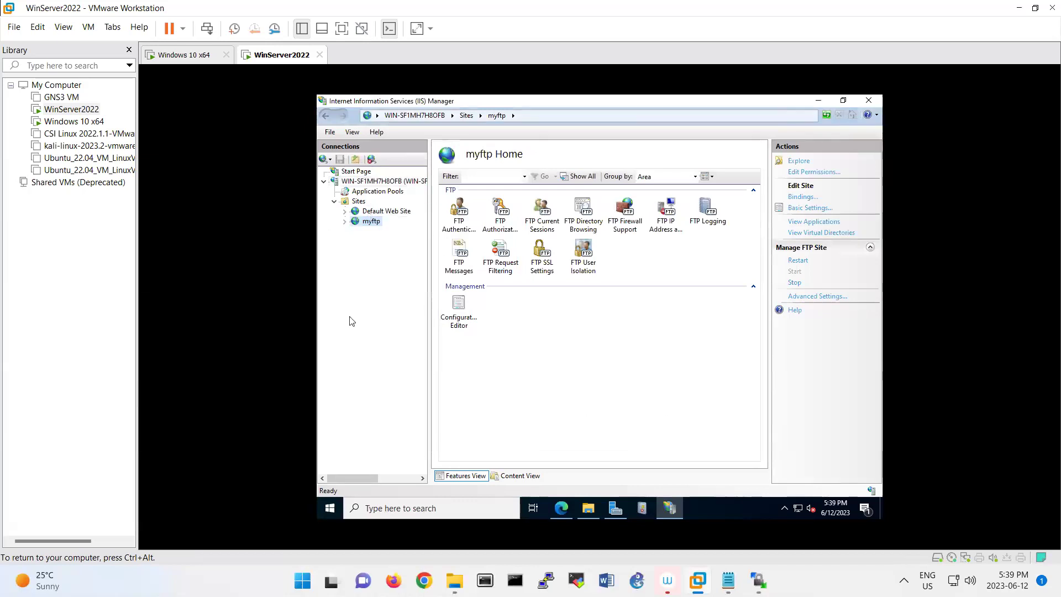
Search Start for the firewall, launch Windows Defender Firewall with Advanced Security, and select Inbound Rules.
left_click(338, 510)
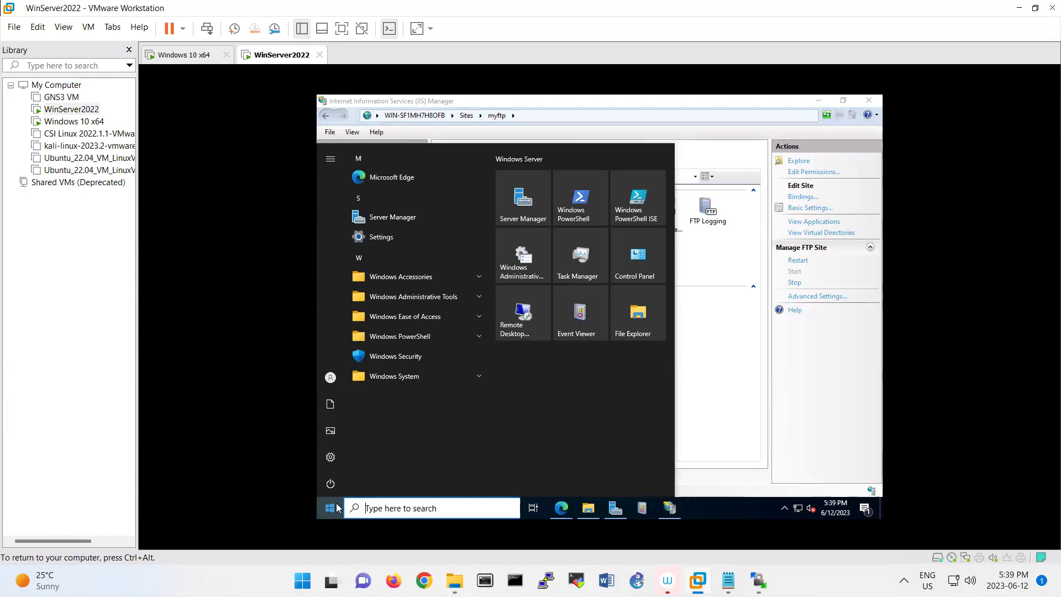
type("firweal")
key("BackSpace")
key("BackSpace")
key("BackSpace")
key("BackSpace")
key("BackSpace")
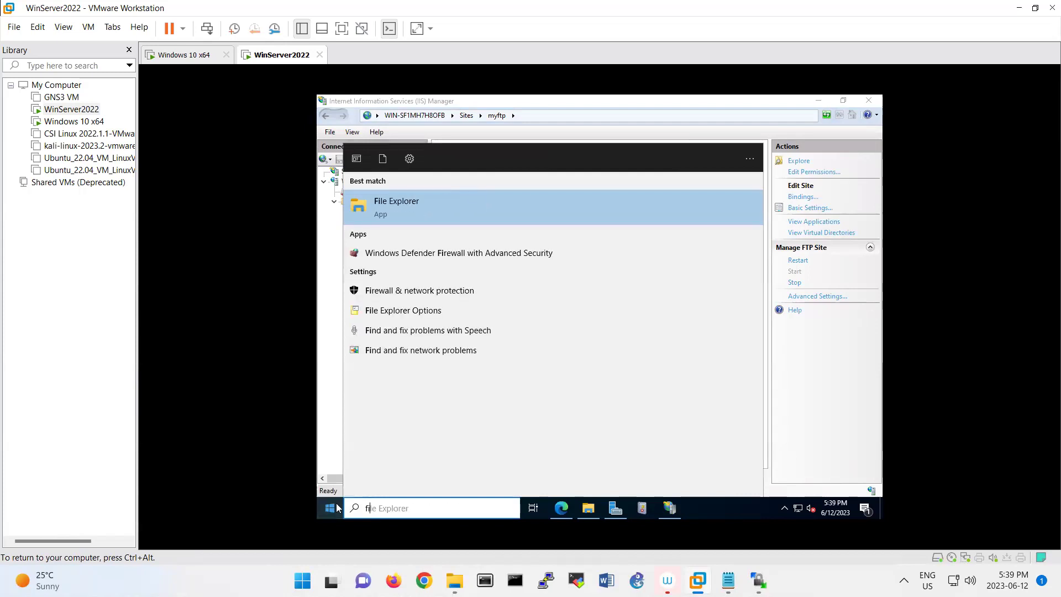
left_click(522, 253)
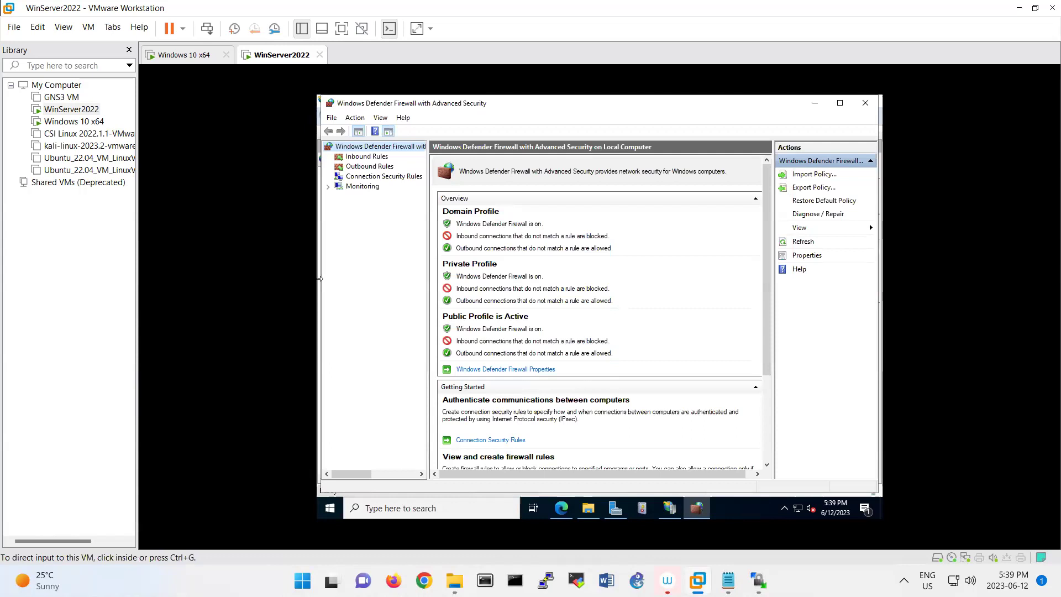
left_click(374, 161)
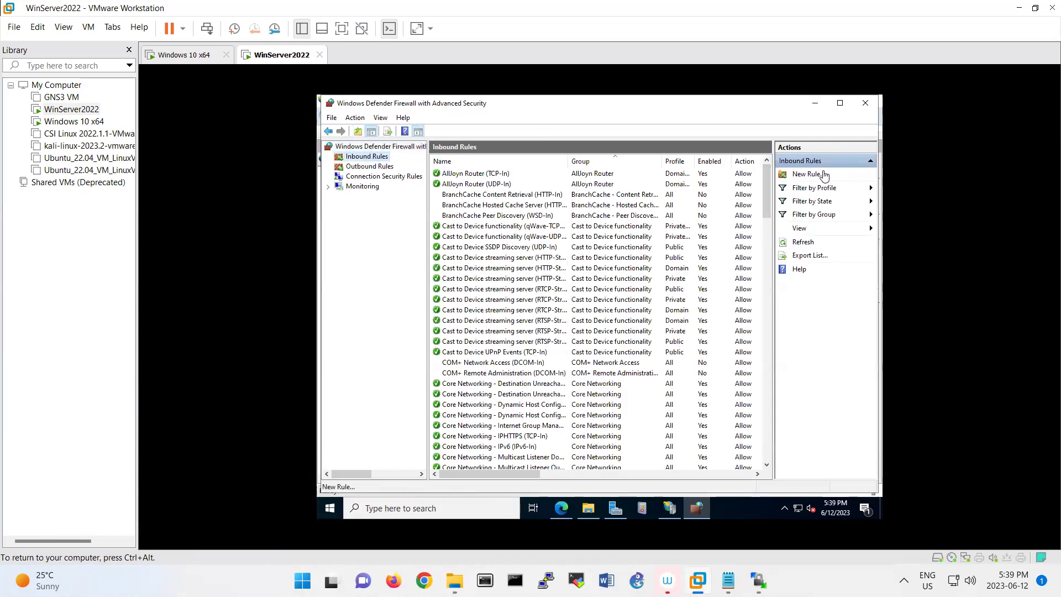
Add the predefined FTP Server and FTP Server Passive inbound rules, allowing the connection.
left_click(813, 174)
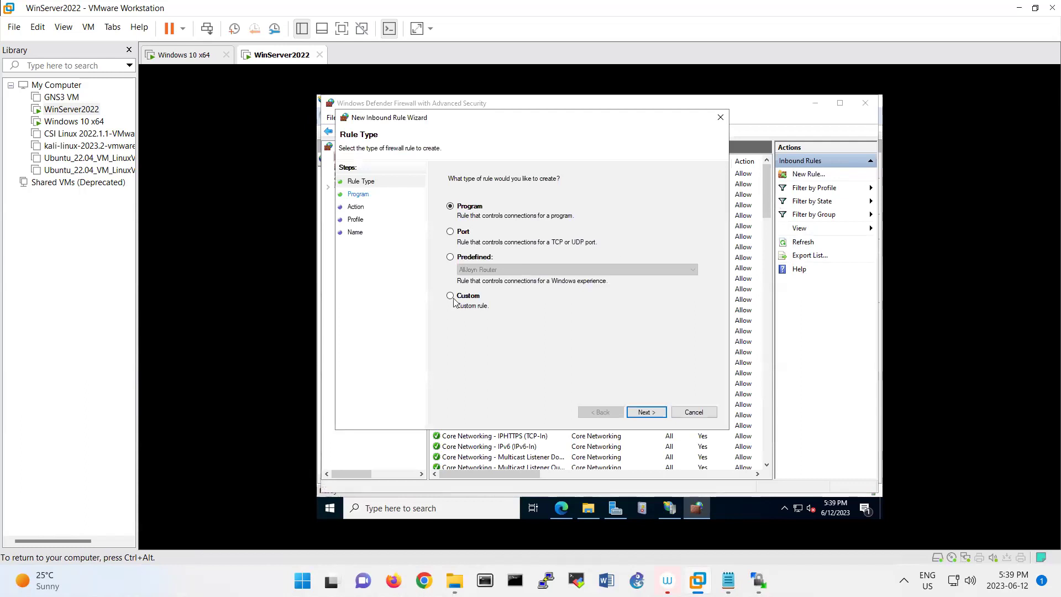
left_click(465, 259)
left_click(498, 271)
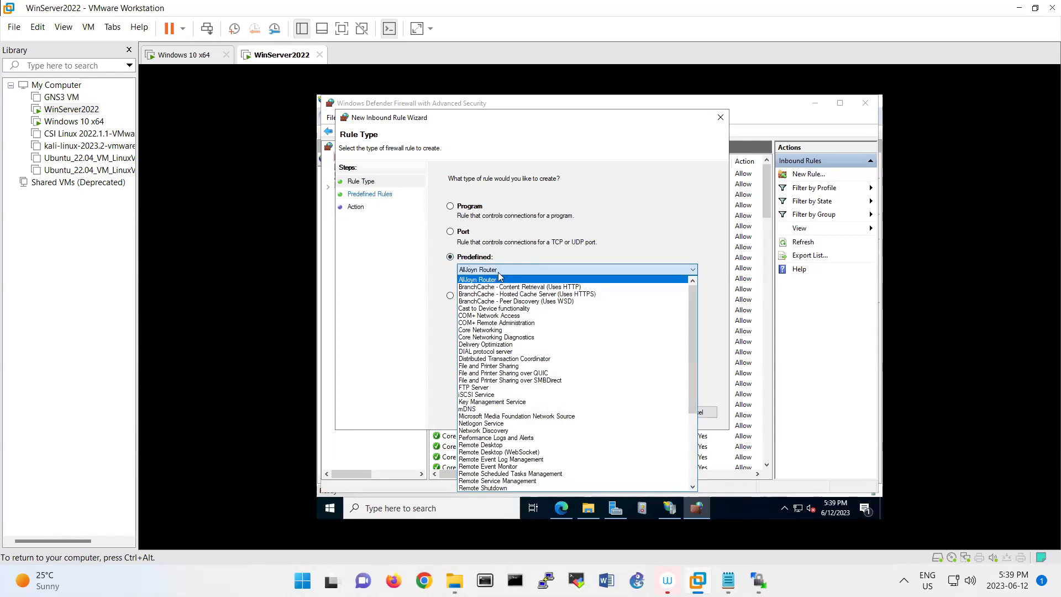
left_click(499, 388)
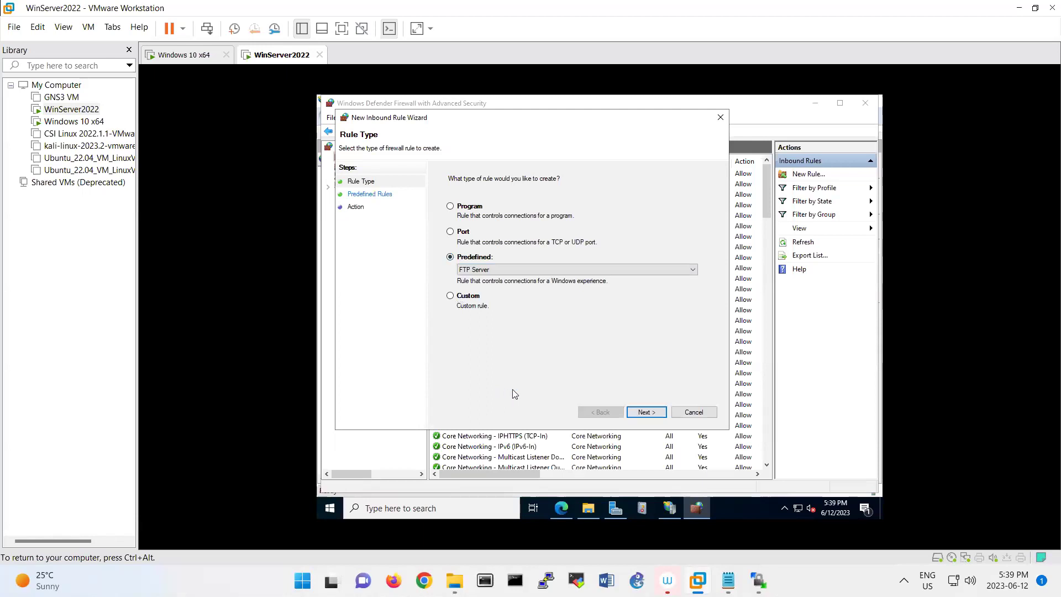
left_click(647, 412)
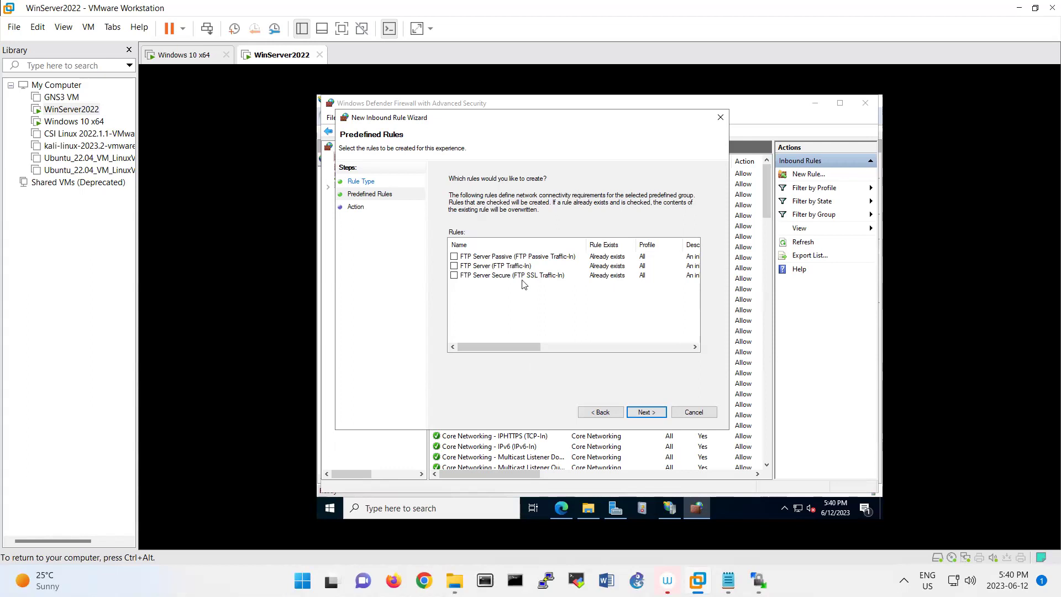
left_click(454, 257)
left_click(453, 265)
left_click(641, 413)
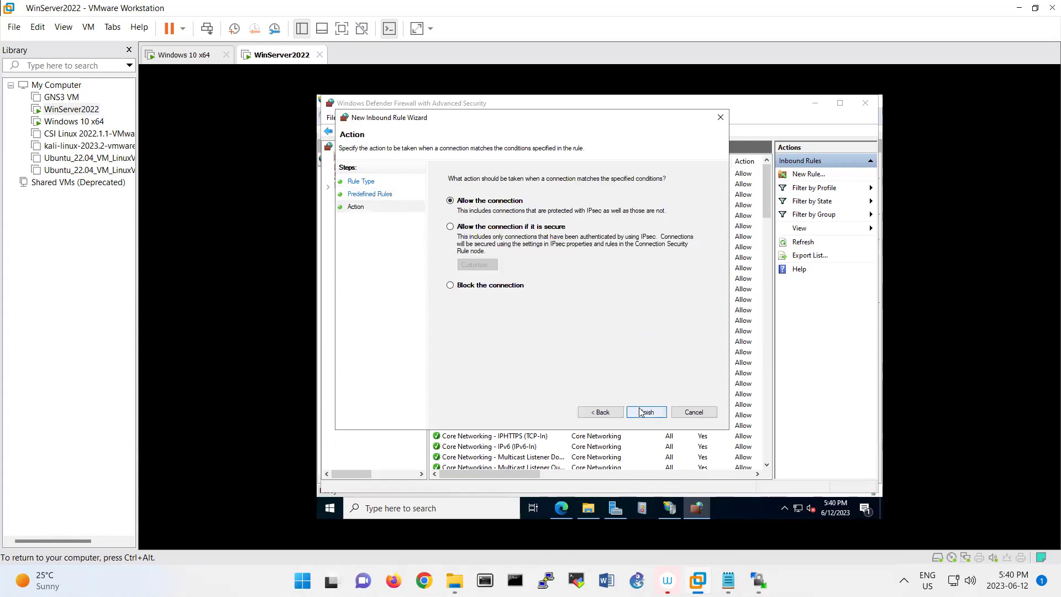
left_click(641, 413)
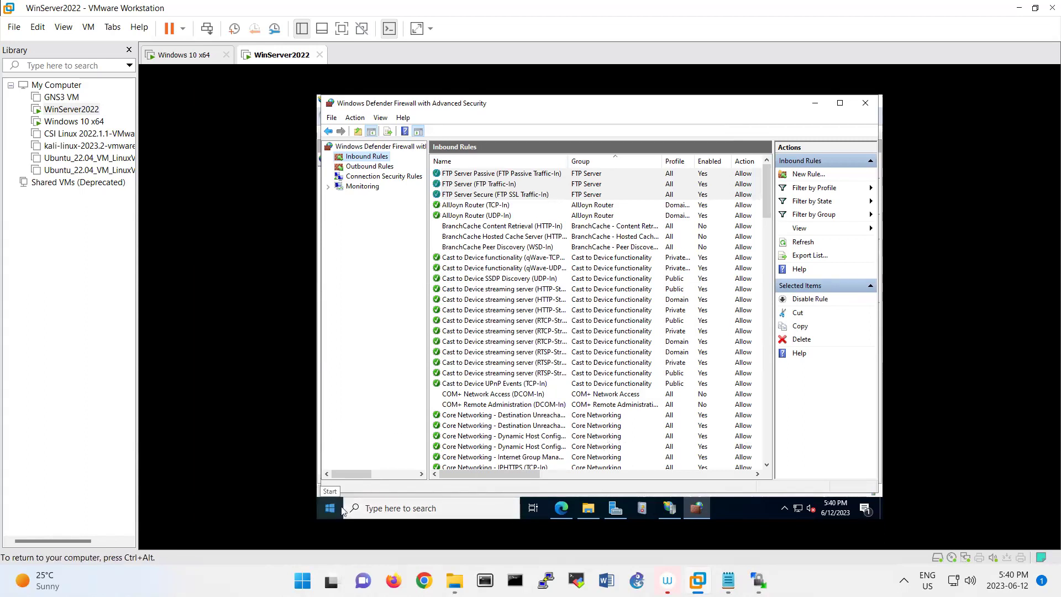
Check the WinServer2022 VM settings without changes, then switch to the Windows 10 VM.
right_click(295, 65)
left_click(333, 239)
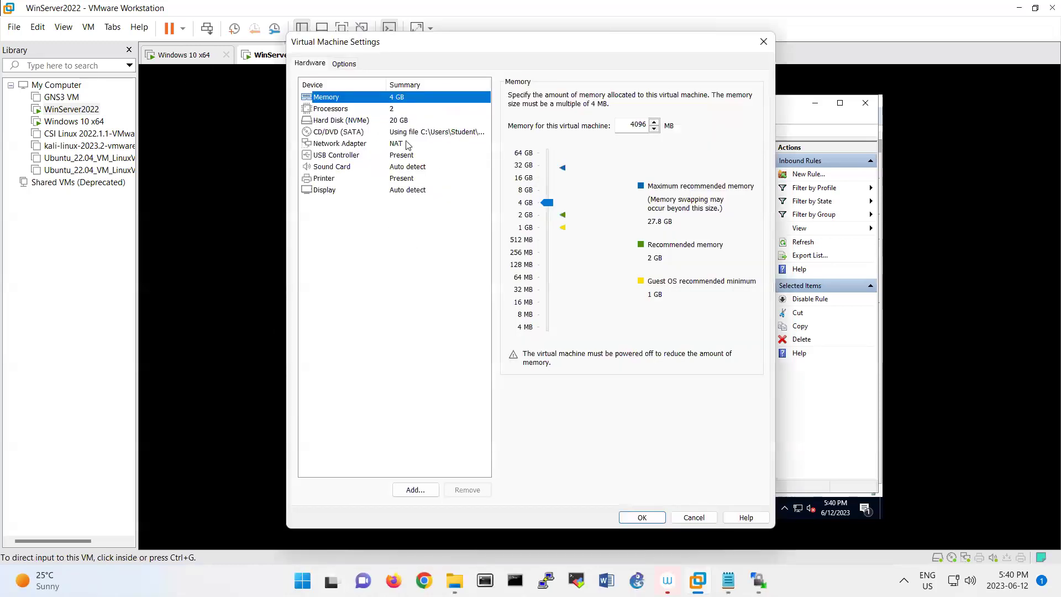
left_click(692, 517)
left_click(181, 54)
right_click(197, 61)
left_click(215, 157)
key("ctrl+alt")
Connect the Windows 10 VM's network adapter to Custom: VMnet17 and close the old connection details.
right_click(205, 53)
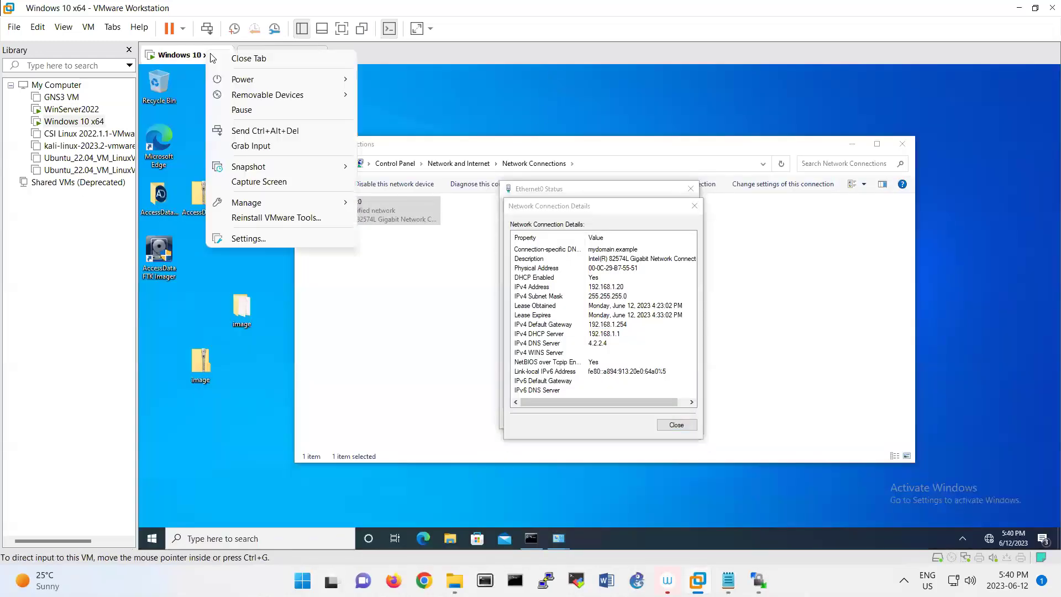
left_click(262, 237)
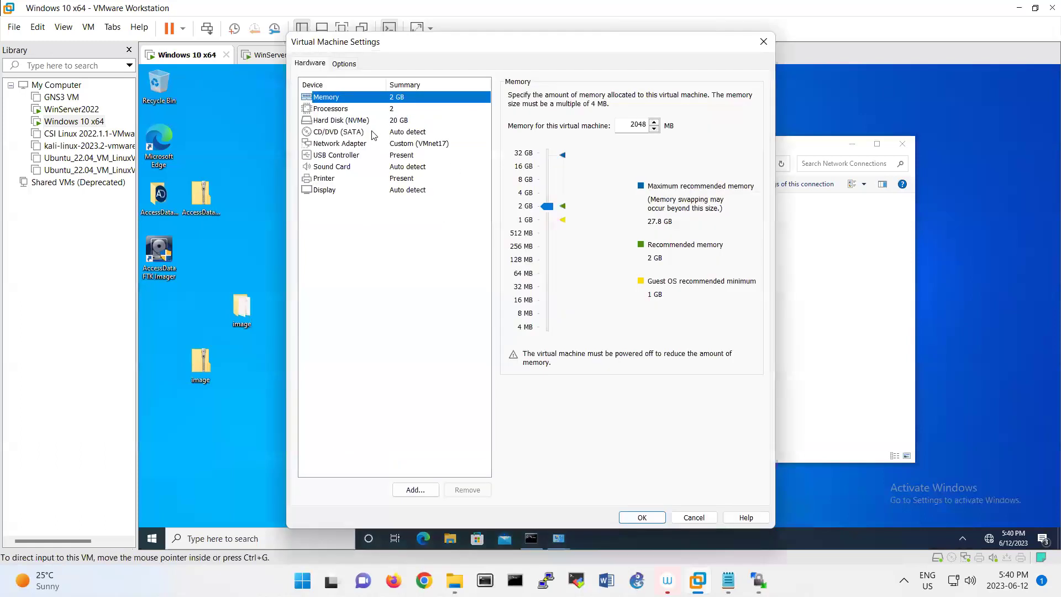
left_click(384, 144)
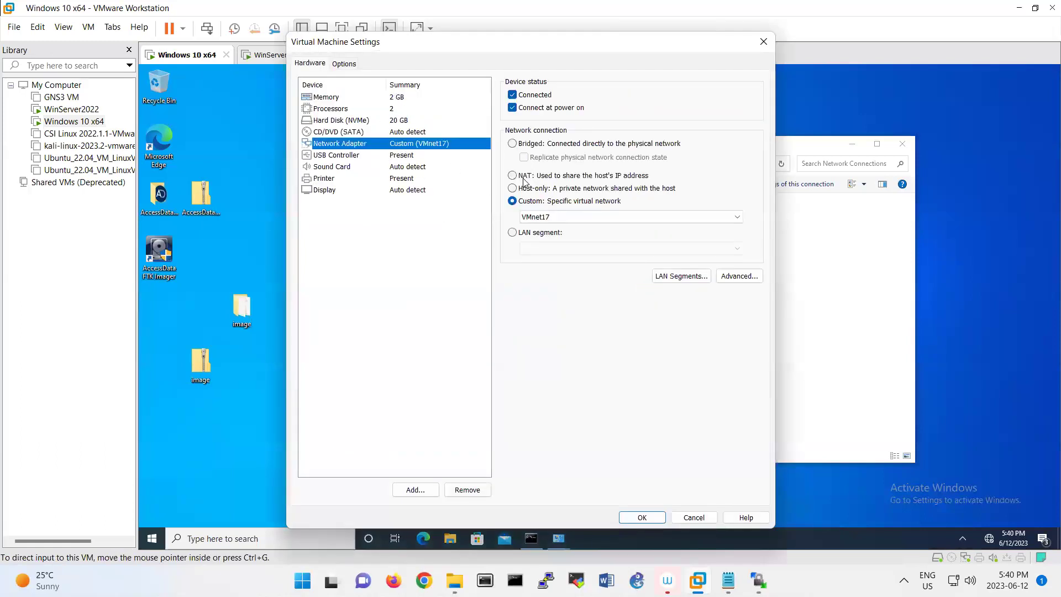
left_click(636, 517)
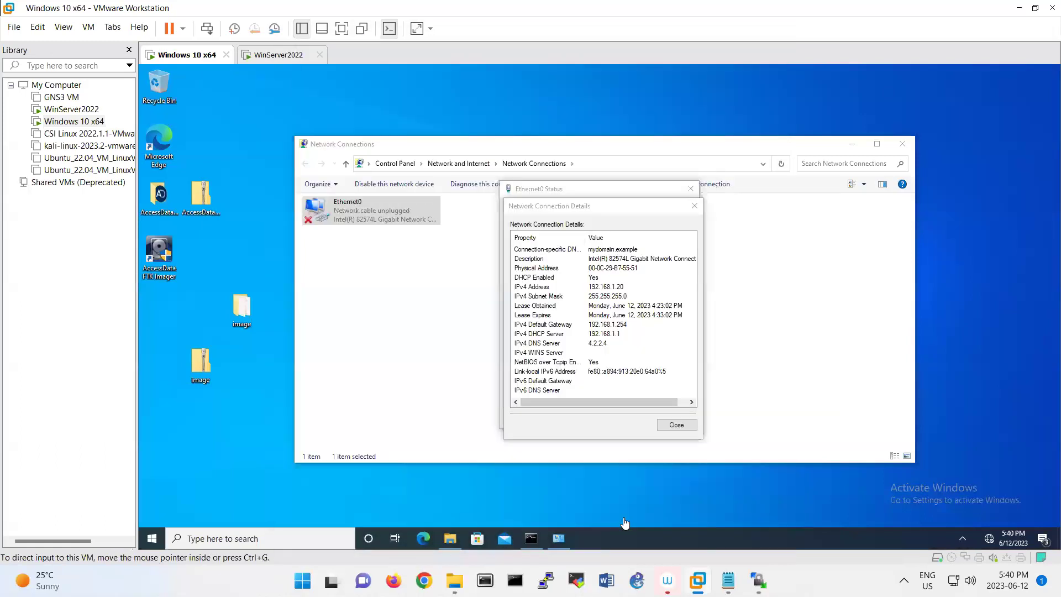
left_click(676, 424)
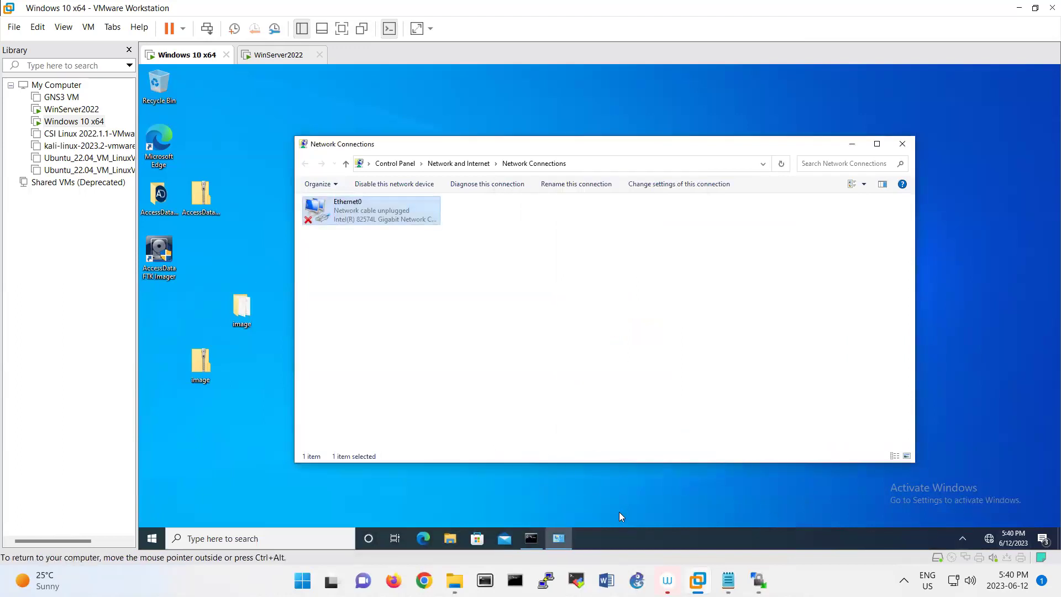
Check the Windows 10 Ethernet0 status and details to confirm it is now connected.
left_click(560, 538)
left_click(559, 539)
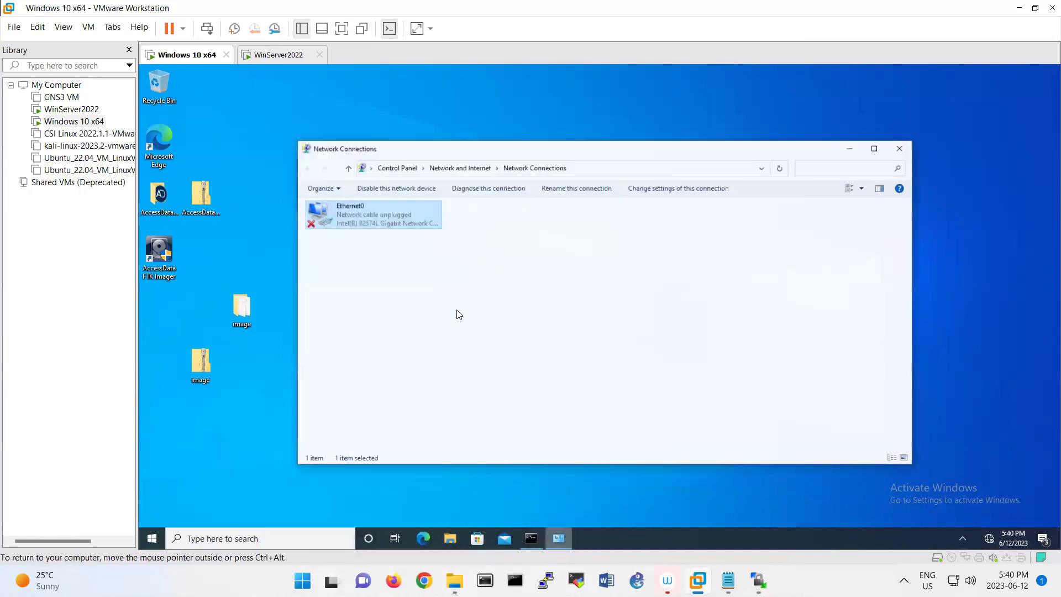
double_click(359, 218)
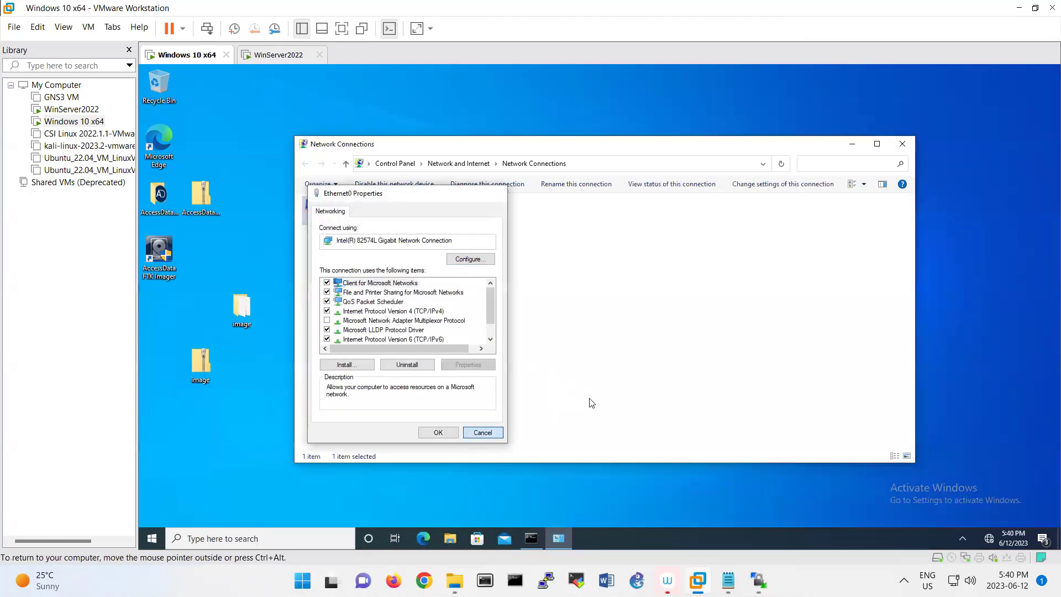
left_click(479, 430)
double_click(385, 221)
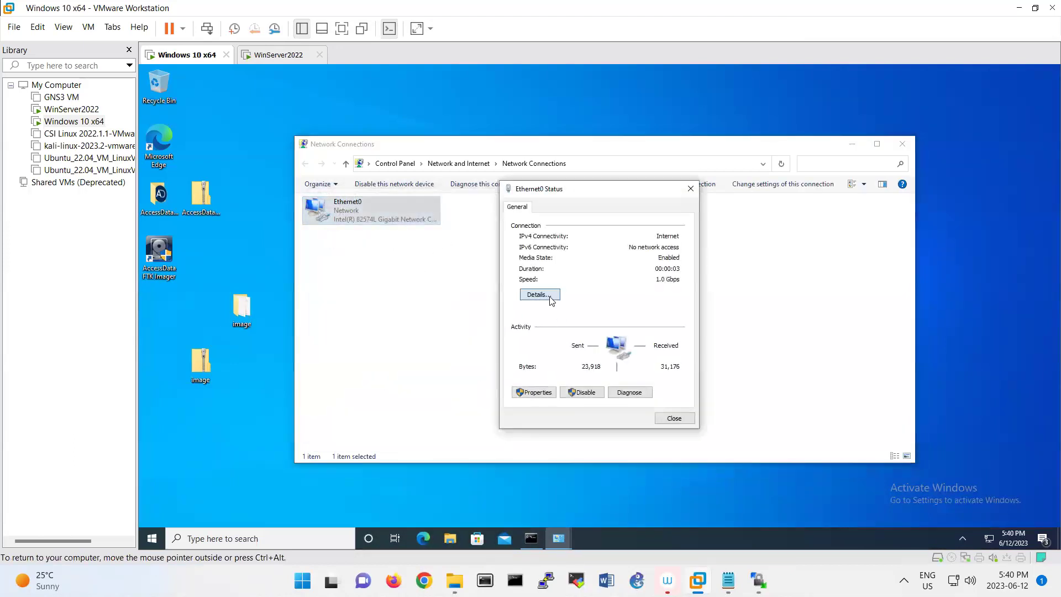
left_click(555, 298)
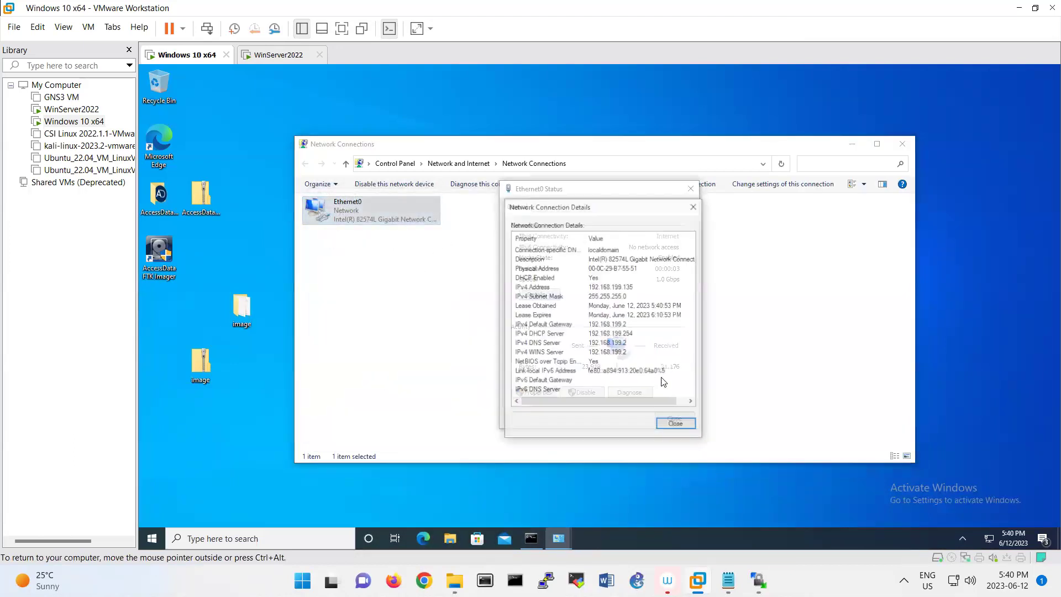
left_click(683, 424)
left_click(683, 424)
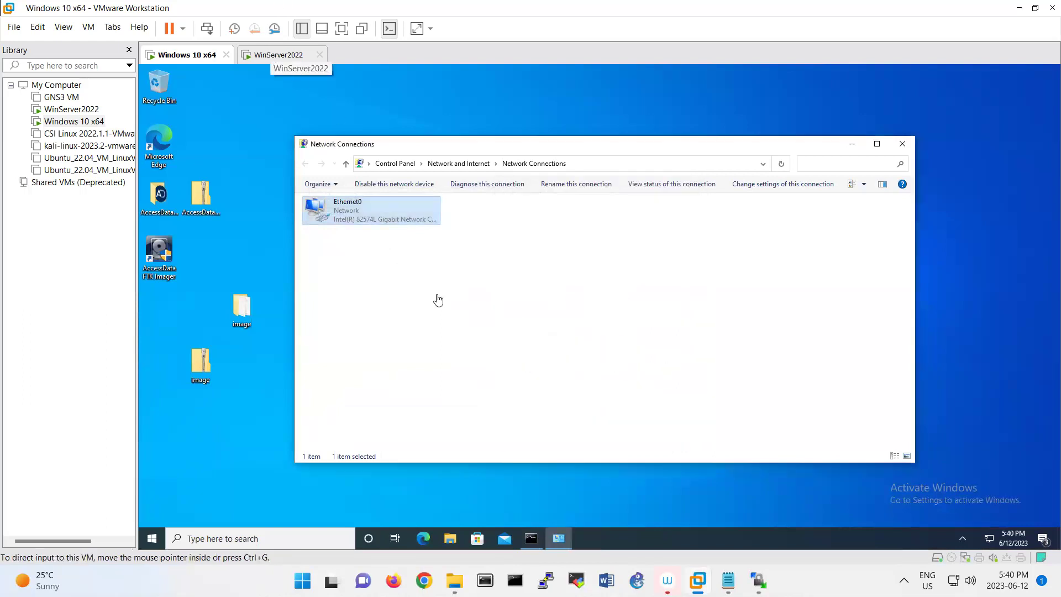
On the server, run ncpa.cpl and read Ethernet0's IPv4 address 192.168.199.133, then return to Windows 10.
key("ctrl+Tab")
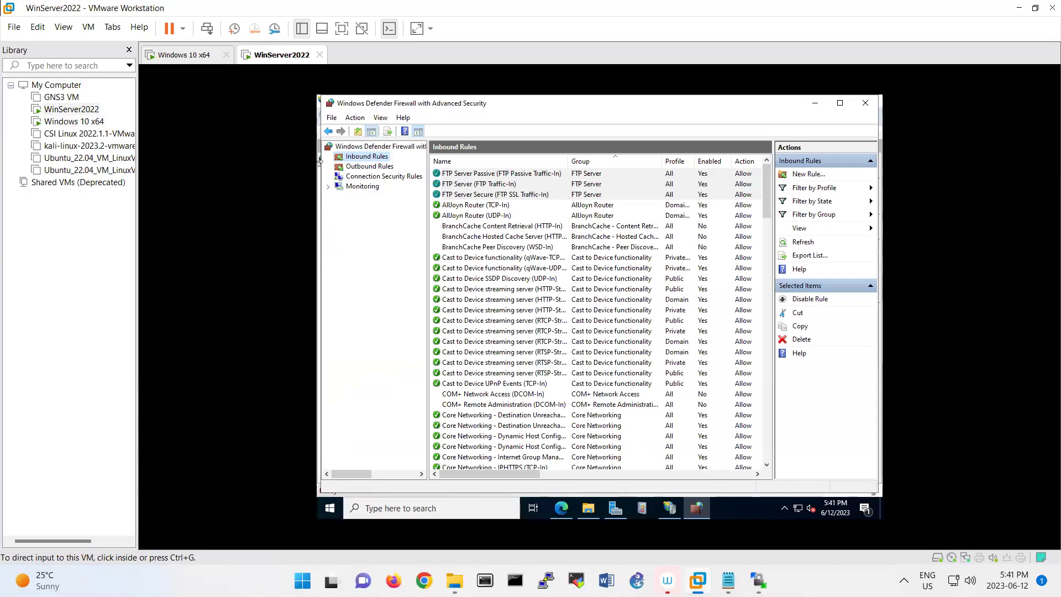
right_click(330, 508)
left_click(360, 448)
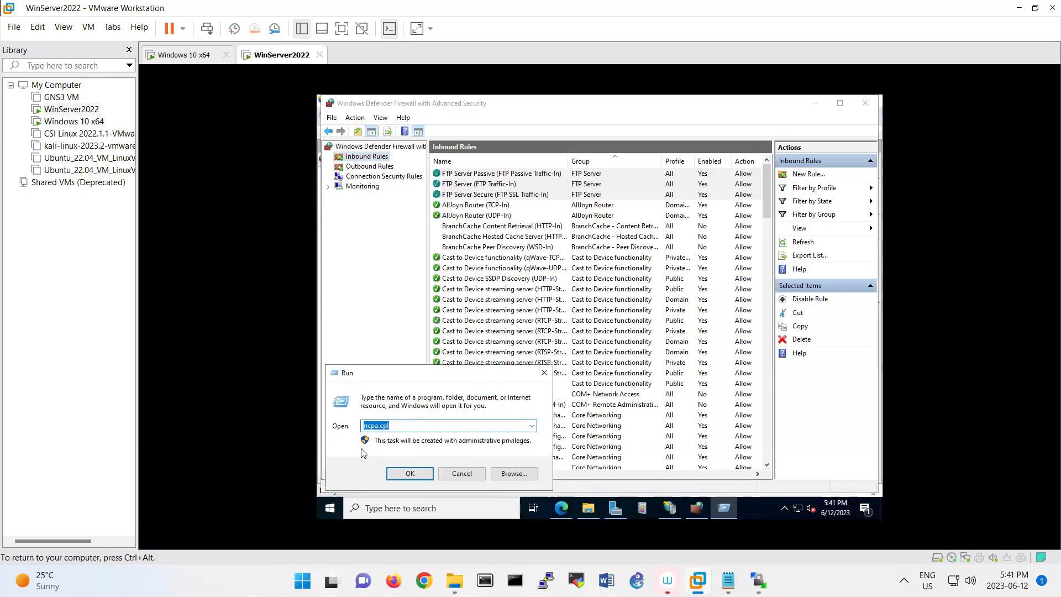
key("Return")
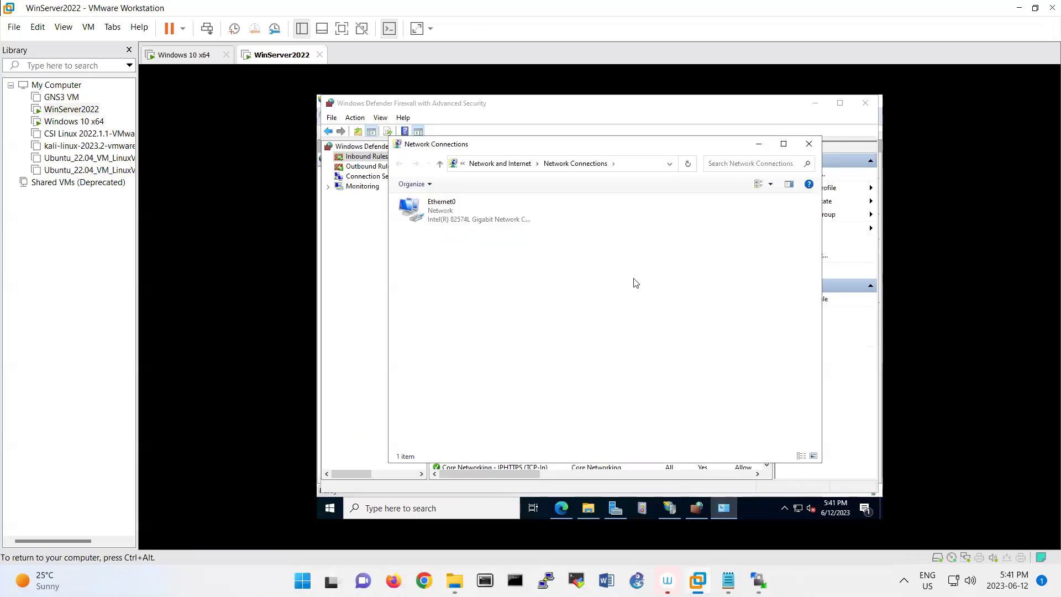
double_click(481, 217)
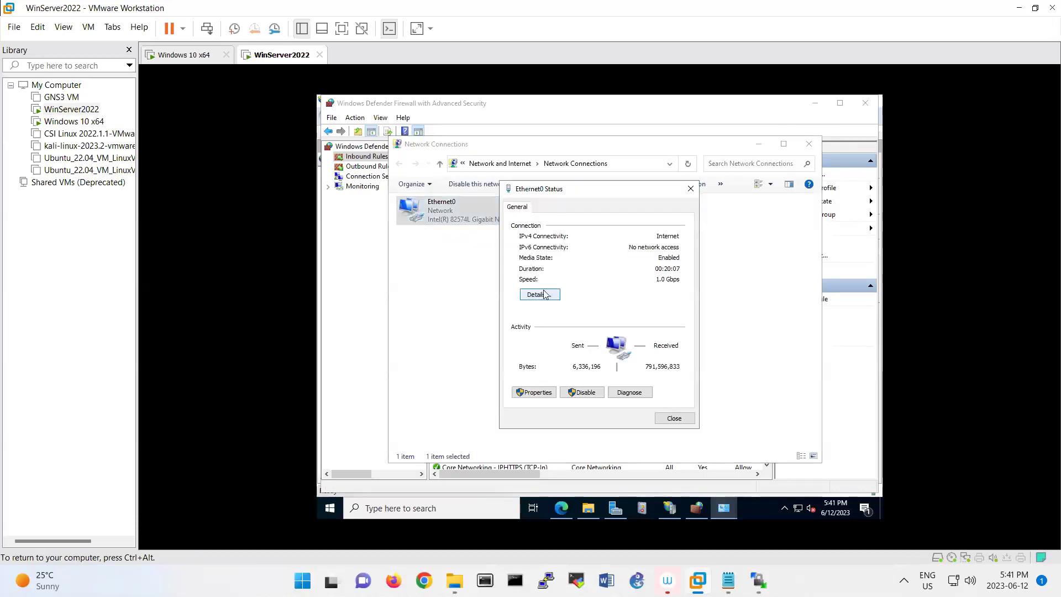
left_click(544, 294)
left_click(595, 288)
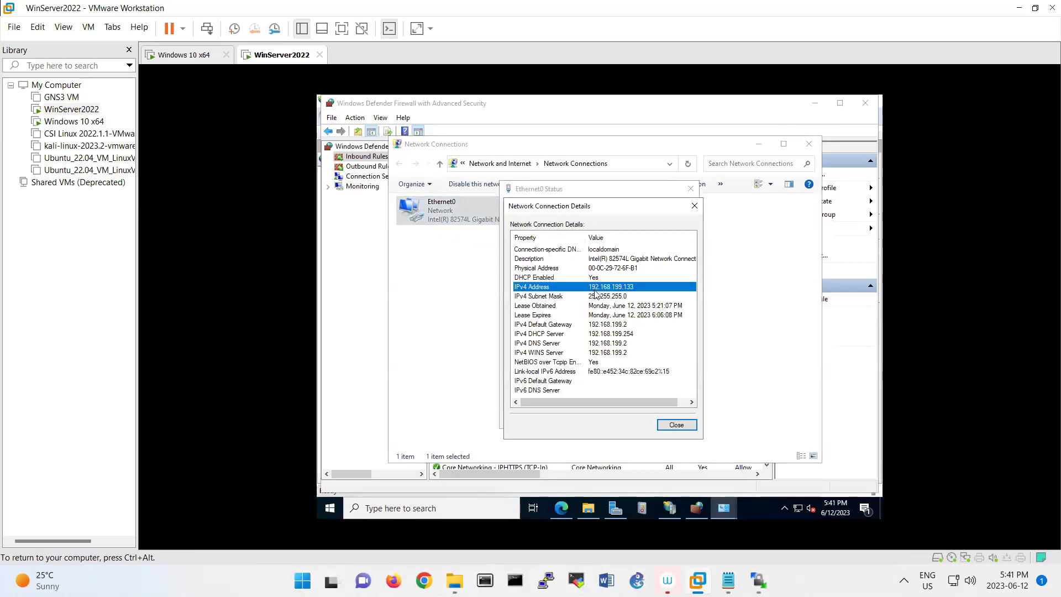
left_click(184, 55)
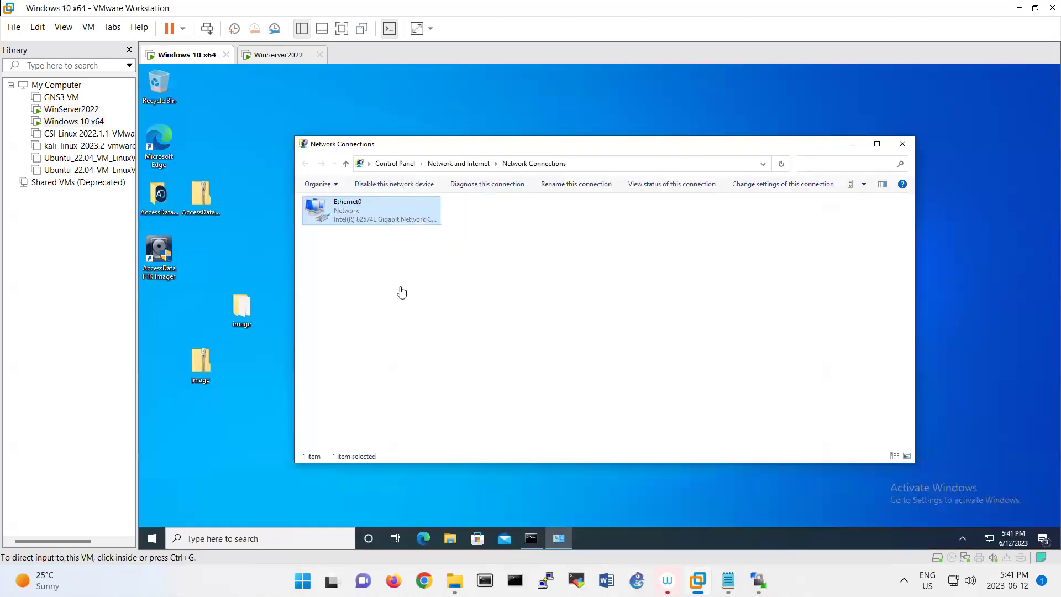
Close the old admin Command Prompt and launch a new one with Run 'cmd'.
left_click(532, 537)
scroll(453, 301, "down", 1)
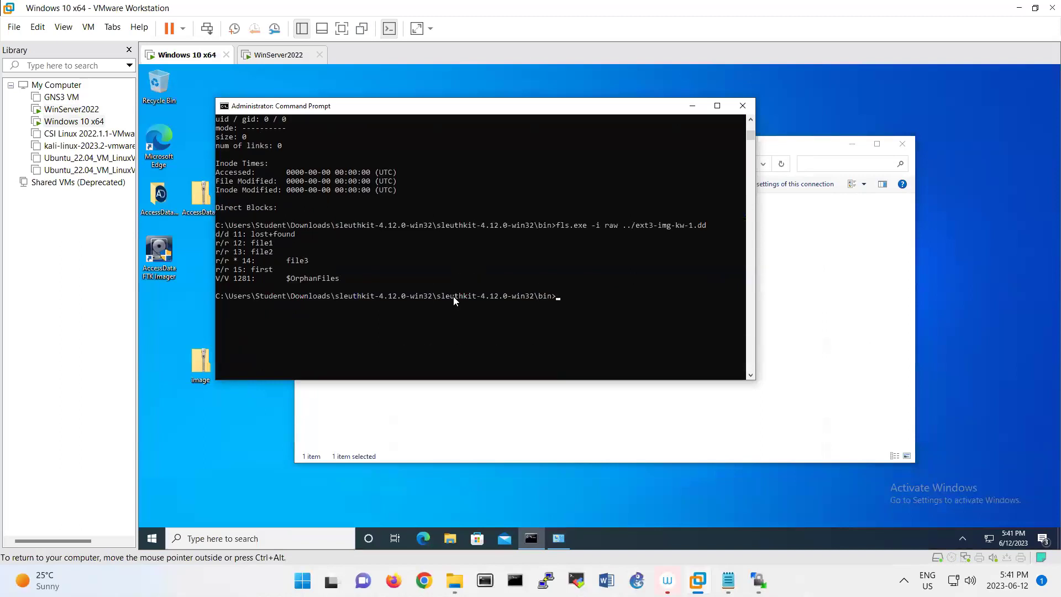
left_click(743, 106)
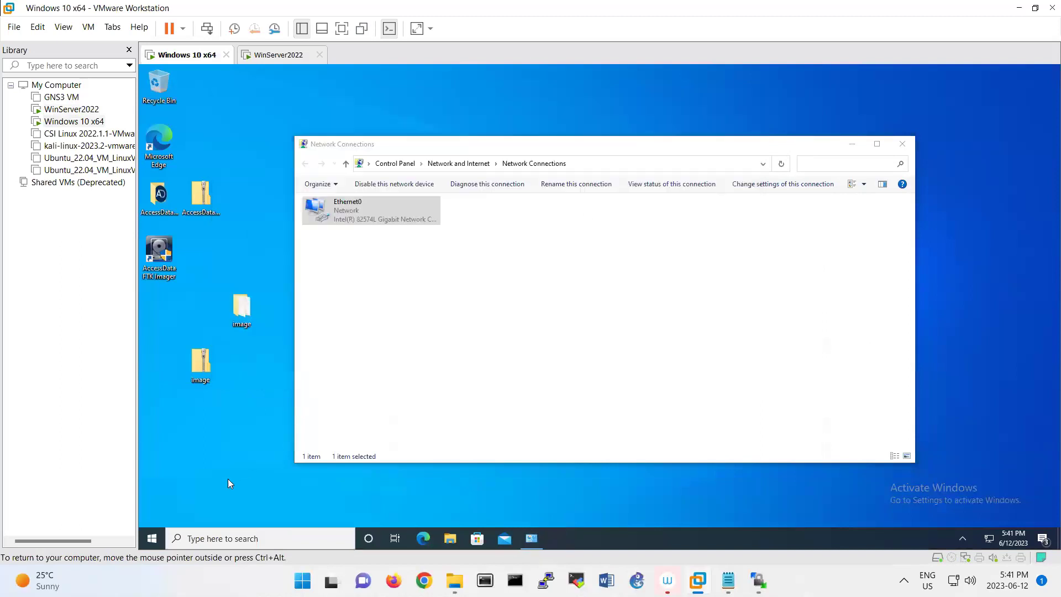
right_click(154, 529)
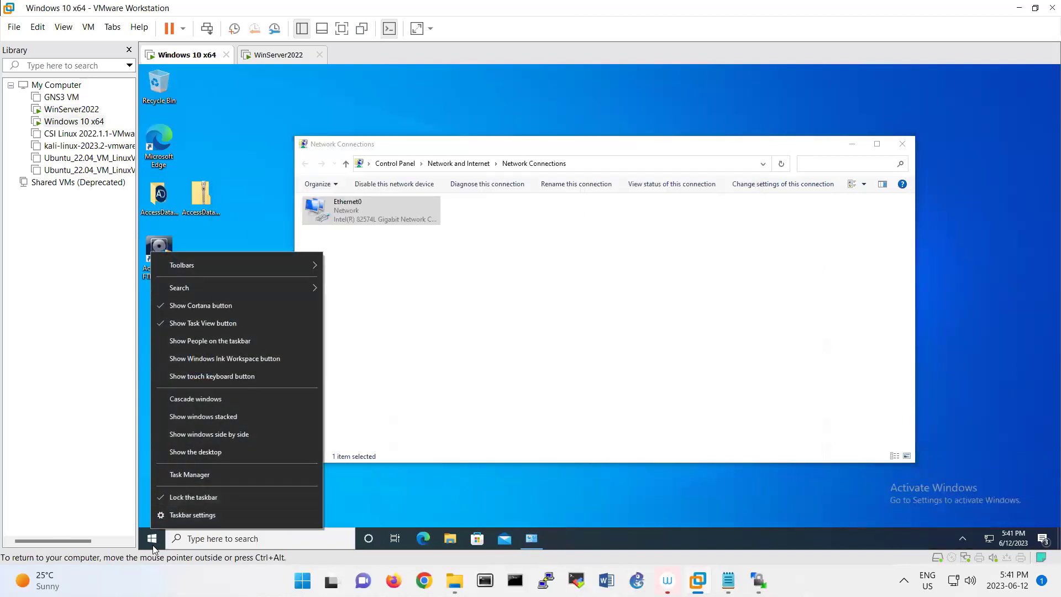
right_click(152, 538)
left_click(180, 492)
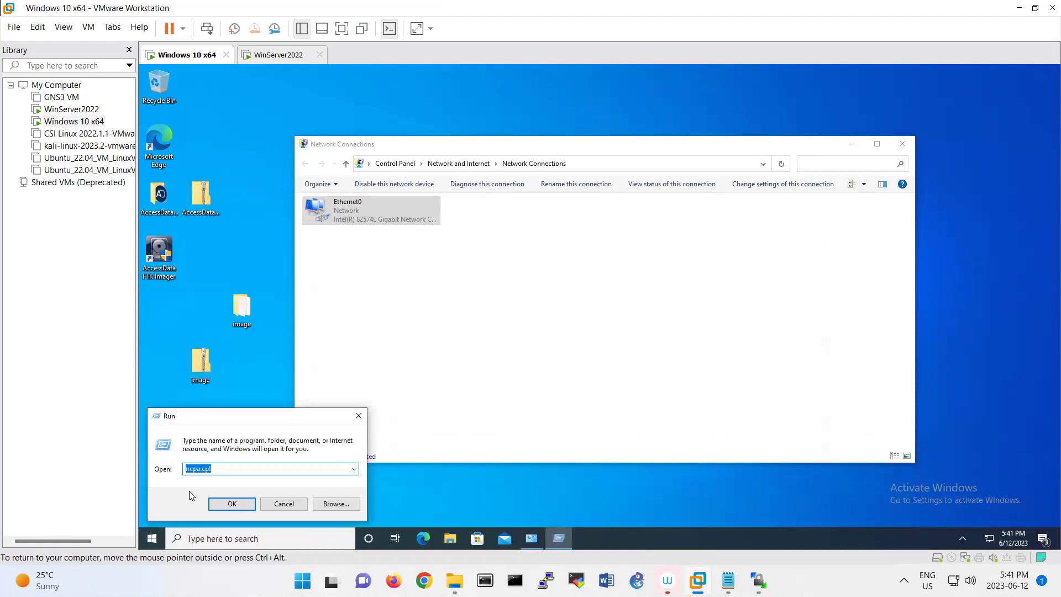
type("cmd")
key("Return")
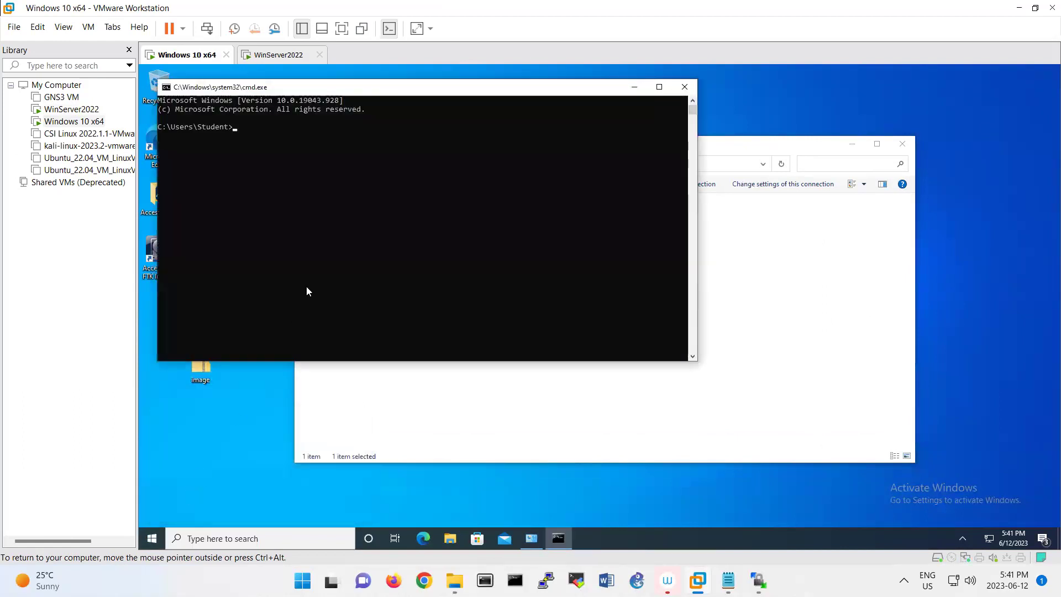
Run 'ftp 192.168.199.133' in the new command window.
left_click_drag(269, 94, 354, 128)
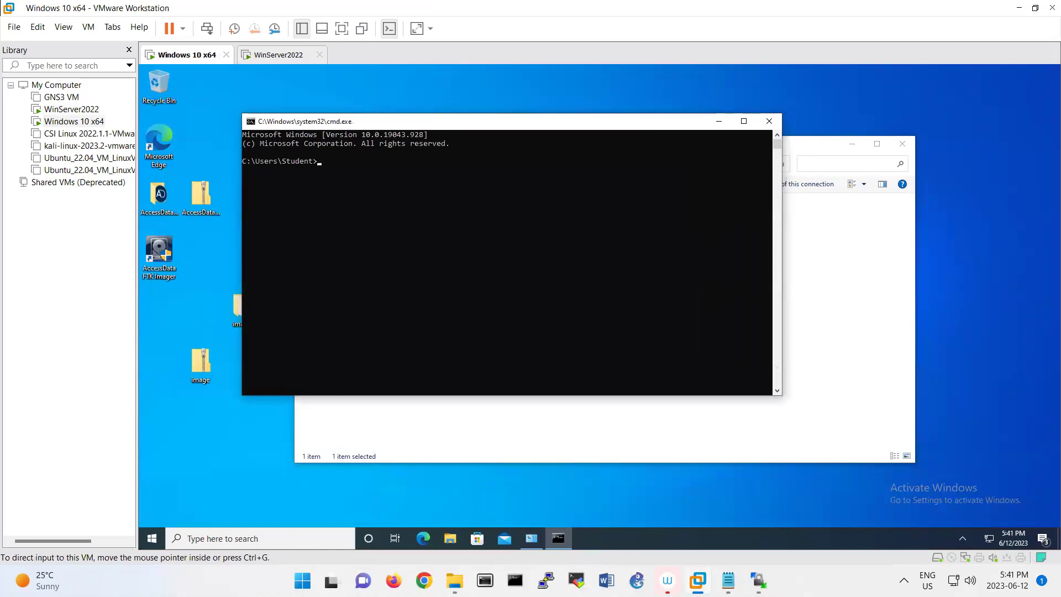
left_click(404, 276)
type("ftp")
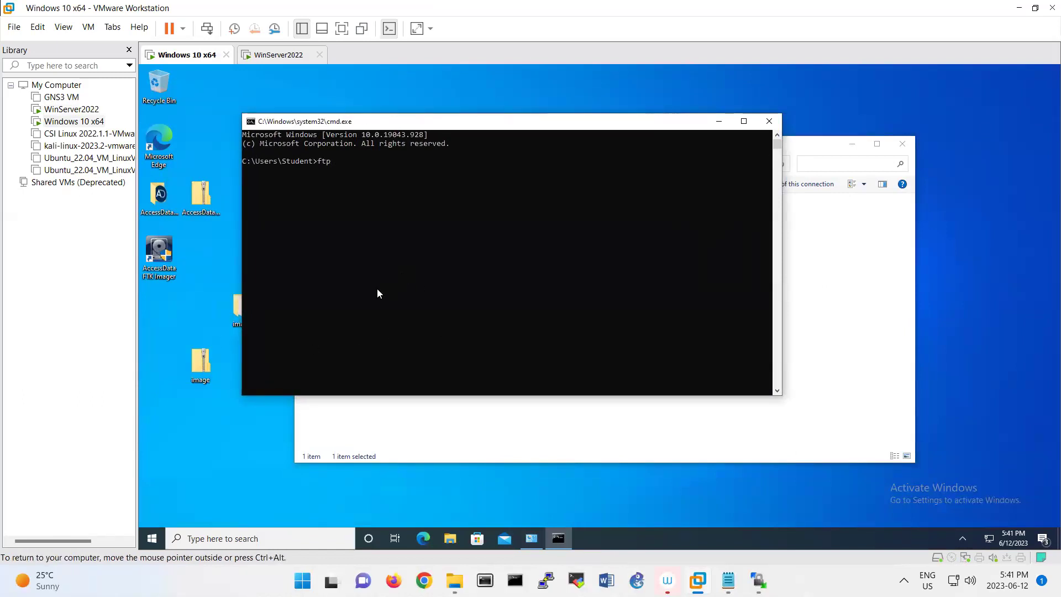
type(" 192.168.199.133")
left_click(277, 55)
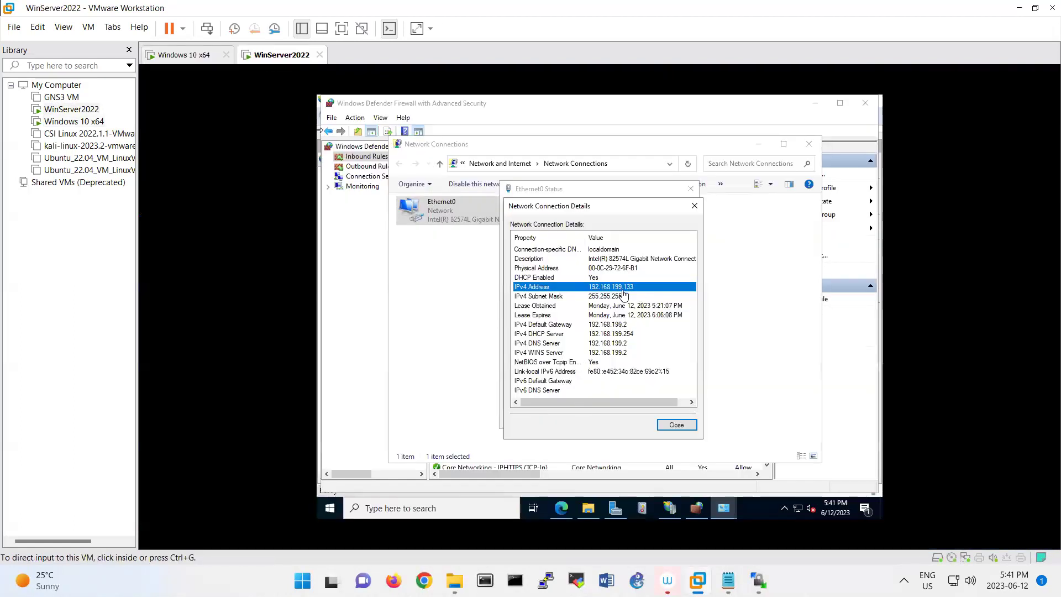
left_click(187, 54)
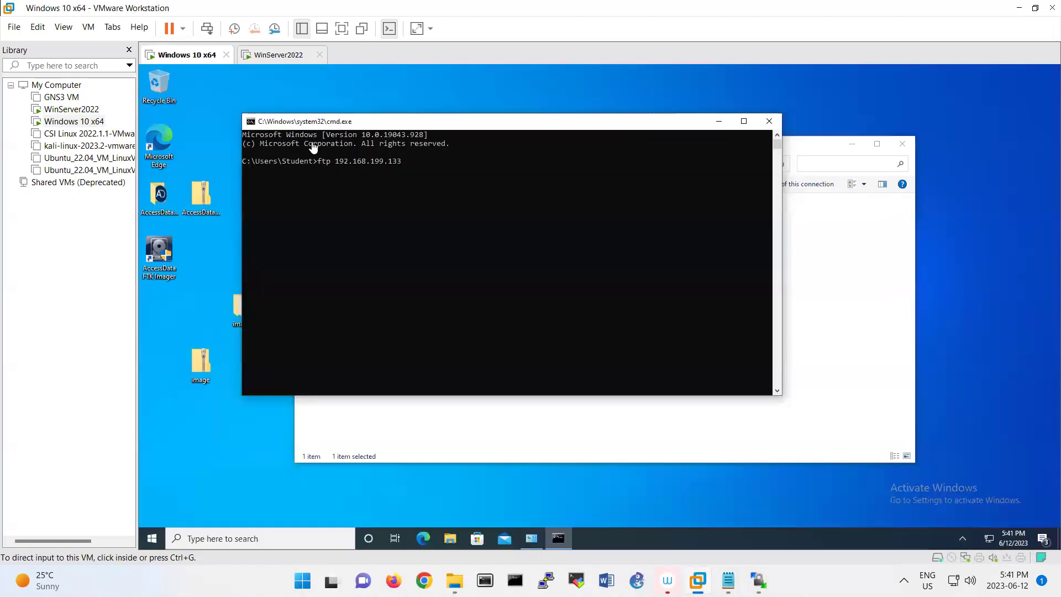
key("Return")
left_click(426, 188)
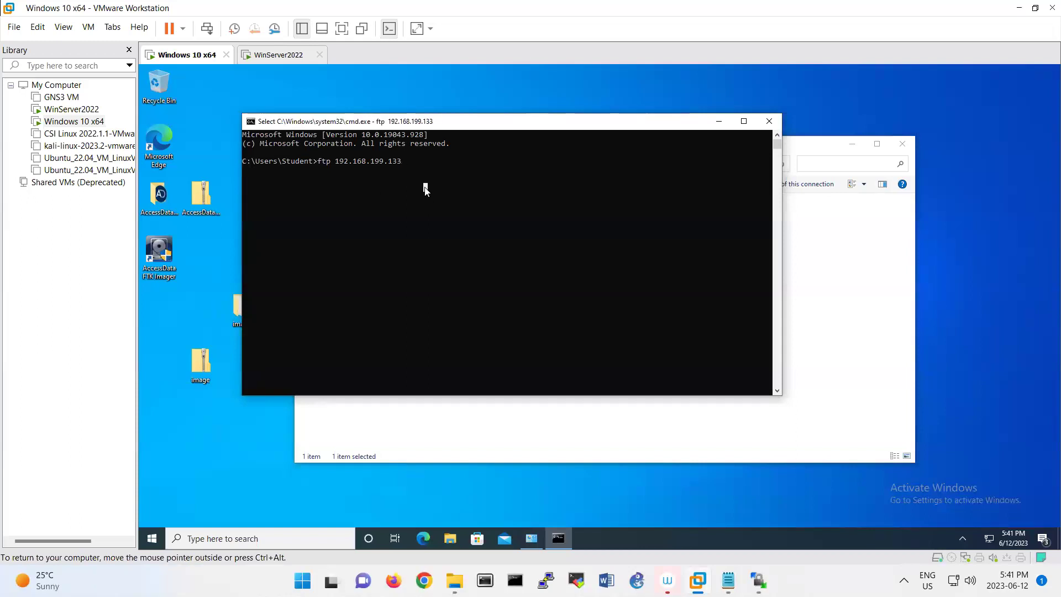
key("ctrl+alt")
key("Escape")
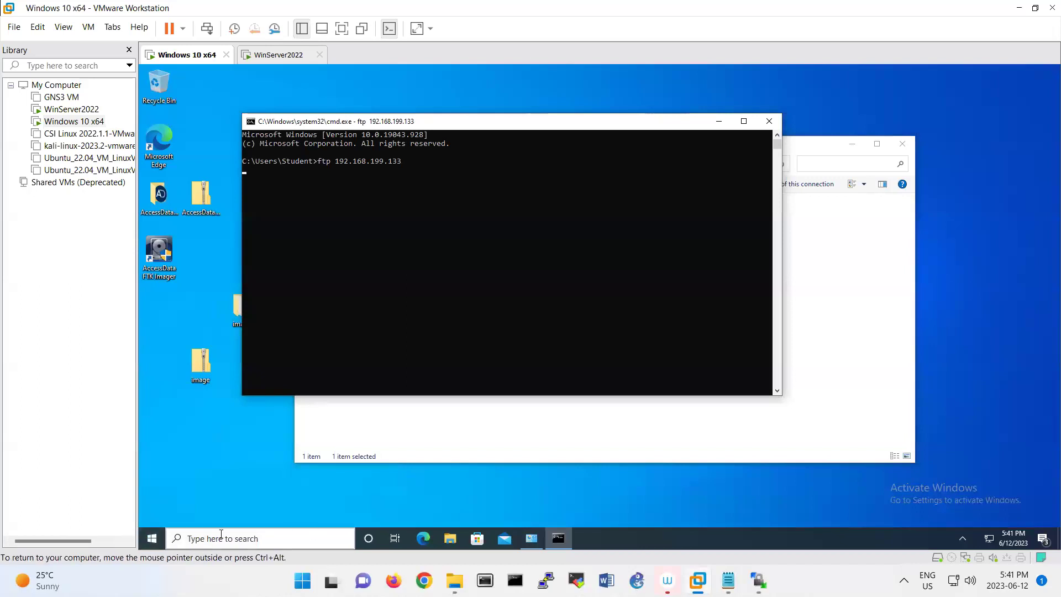
Open a second Command Prompt and run 'ping 192.168.199.133'.
right_click(154, 539)
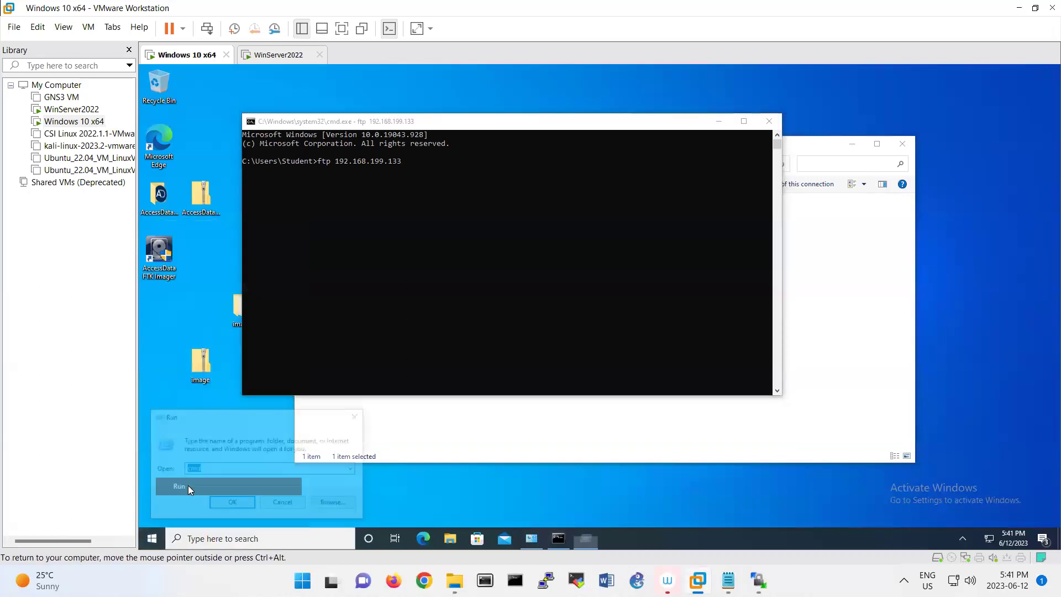
left_click(185, 486)
type("cmd")
key("Return")
type("ping 192.168.199.133")
key("Return")
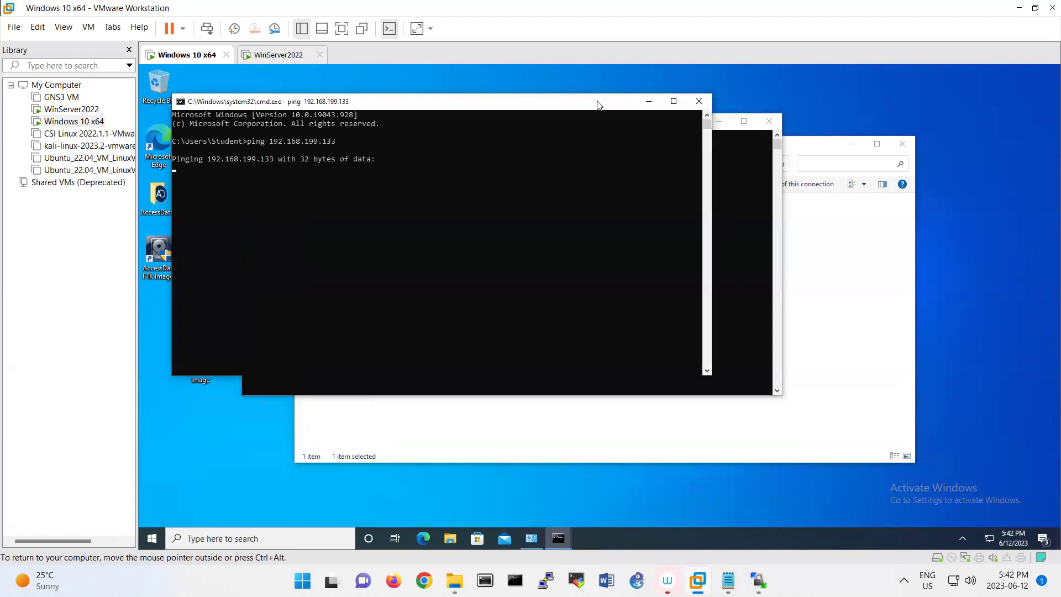
Close the ping window and try 'ls' at the unresponsive ftp prompt.
left_click_drag(598, 101, 838, 194)
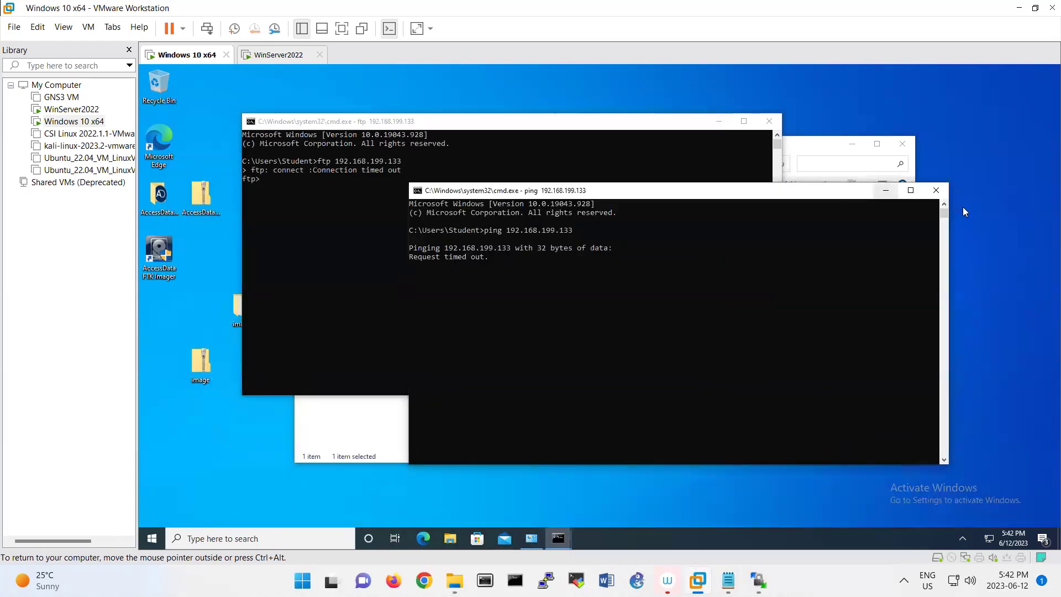
left_click(940, 189)
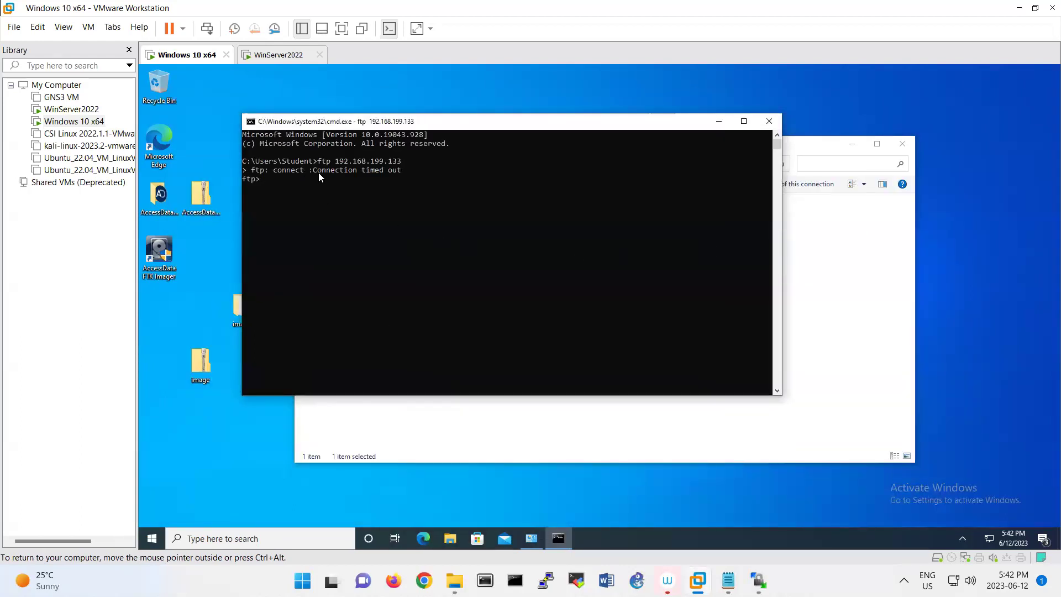
left_click(368, 182)
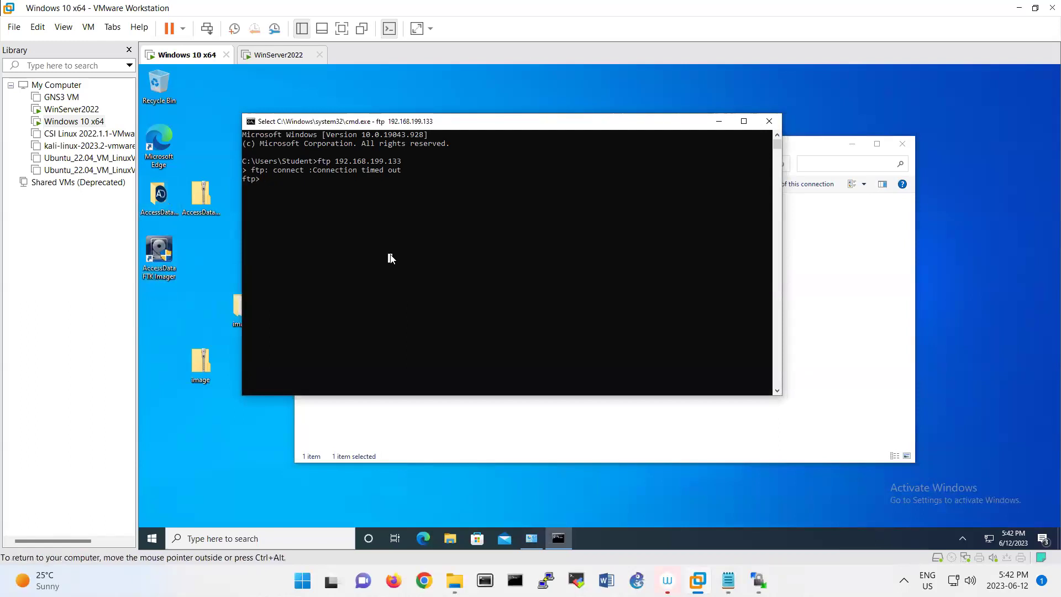
key("Escape")
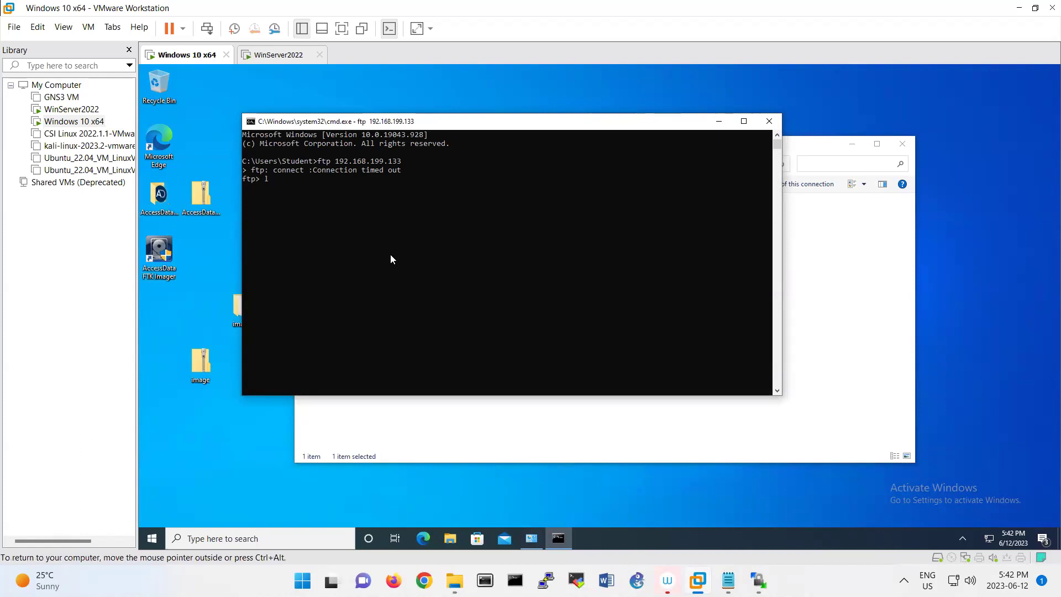
type("ls")
key("Return")
key("Return")
key("Return")
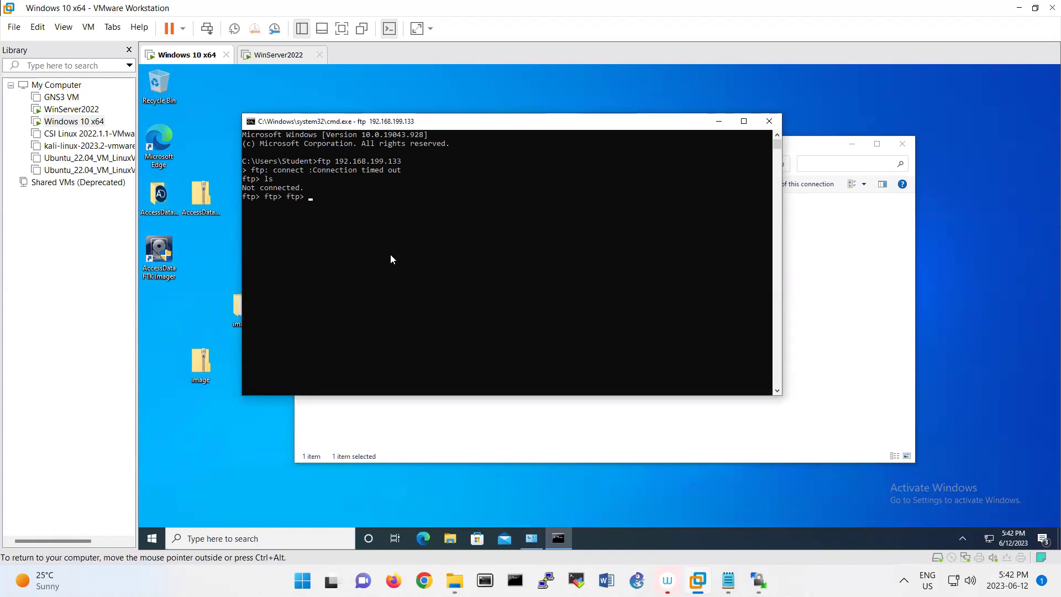
Quit the ftp session and rerun 'ftp 192.168.199.133'.
key("Return")
left_click(610, 224)
key("Escape")
type("quirt")
key("Return")
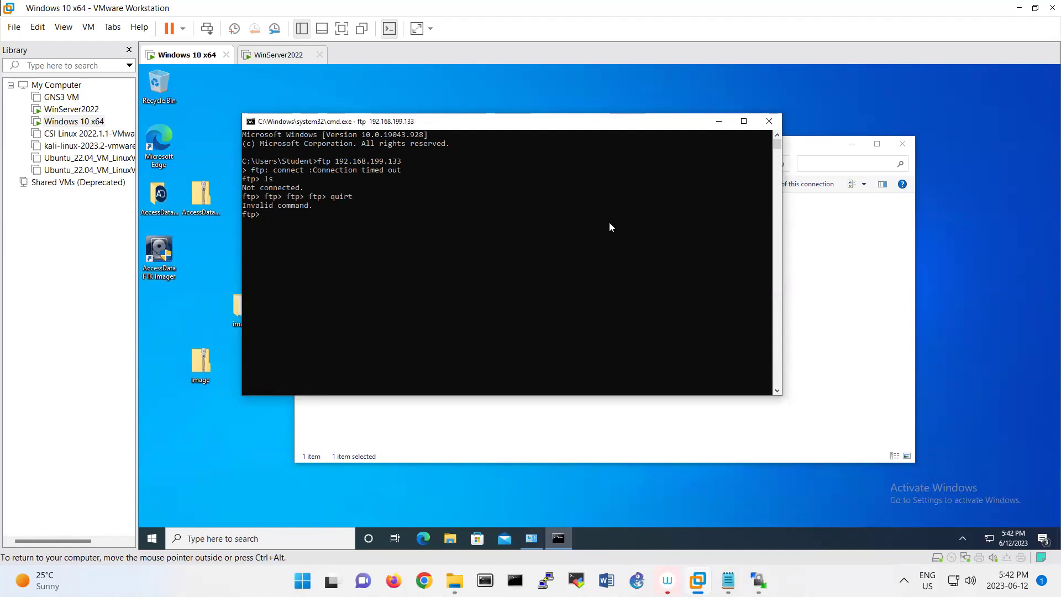
type("quit")
key("Return")
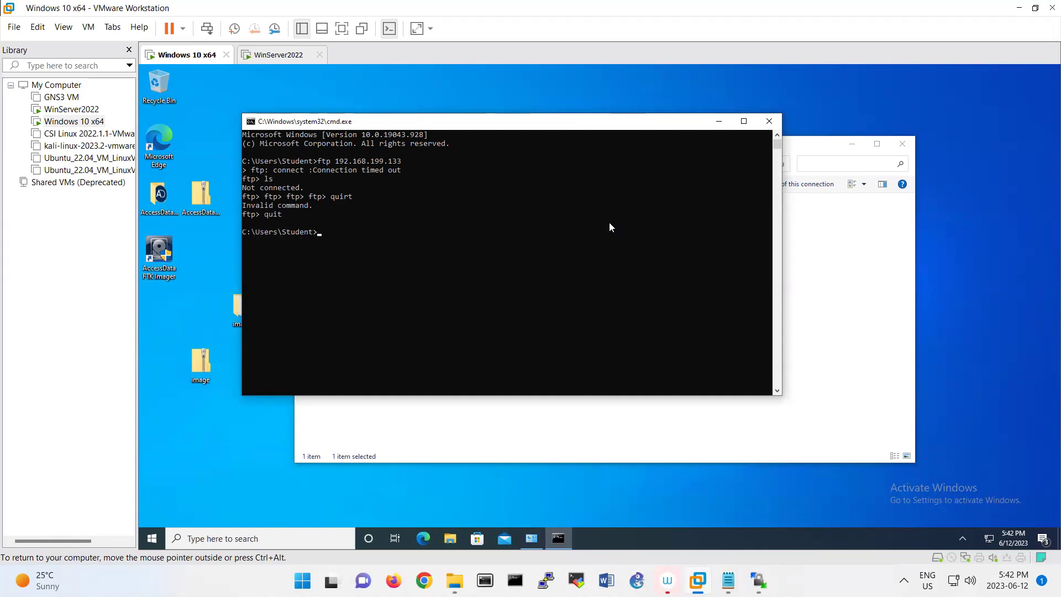
key("Up")
key("Return")
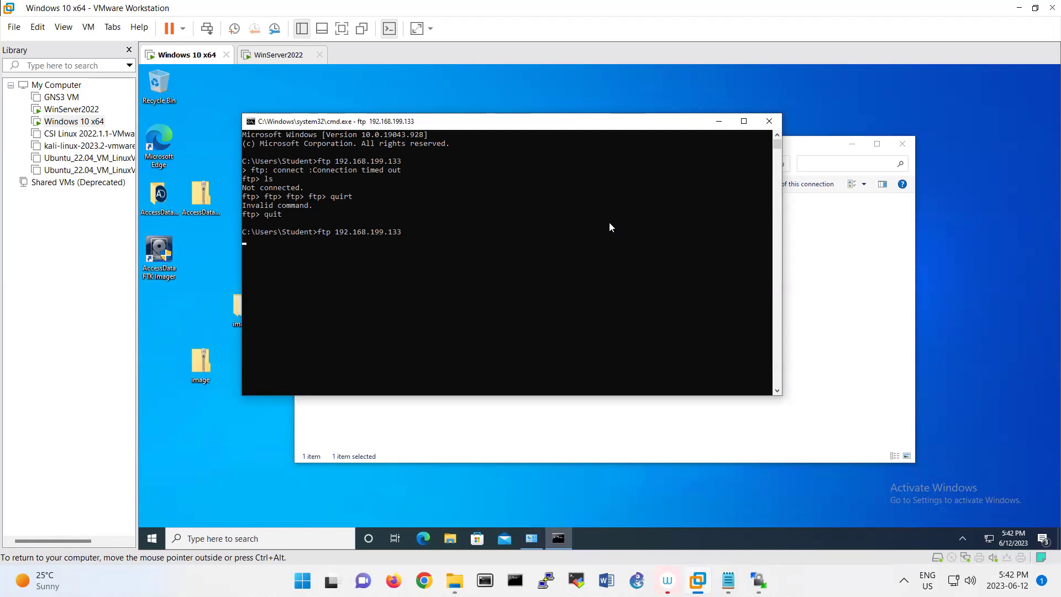
On the server, open the firewall Properties and set the Domain profile's inbound connections to Allow.
left_click(274, 55)
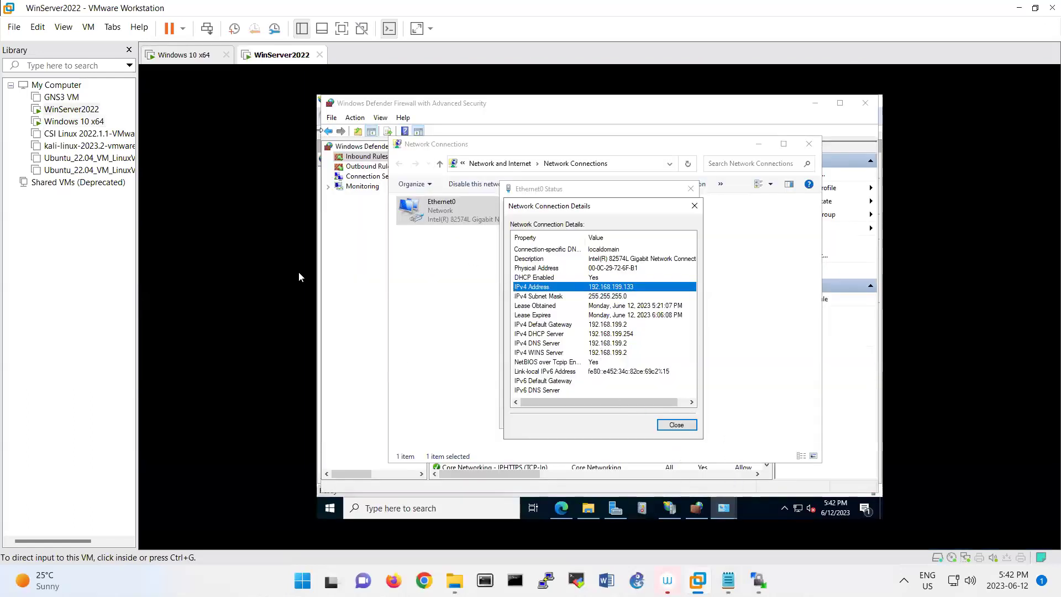
left_click(359, 245)
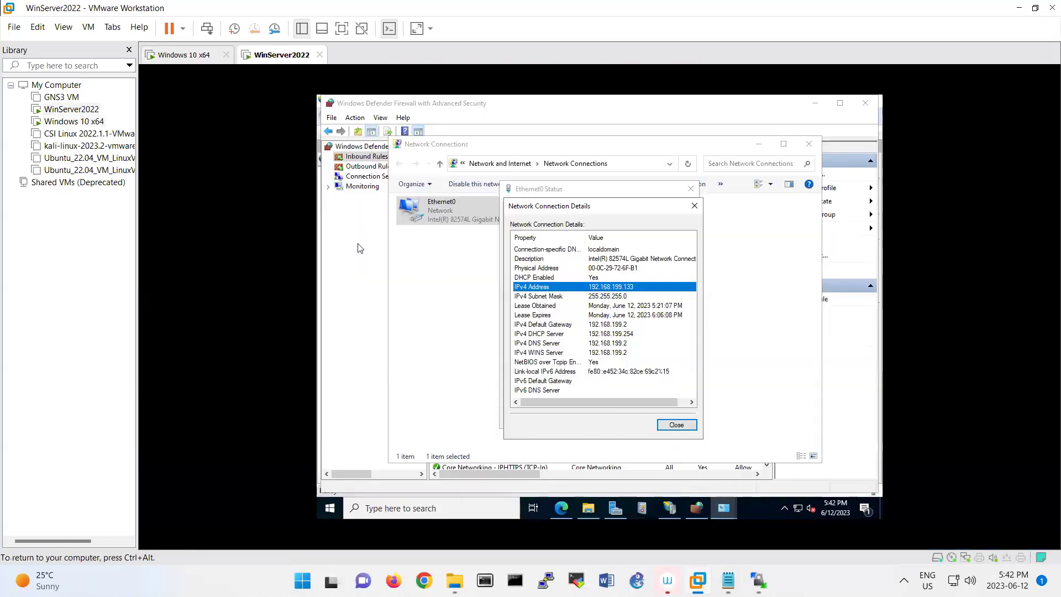
left_click(760, 148)
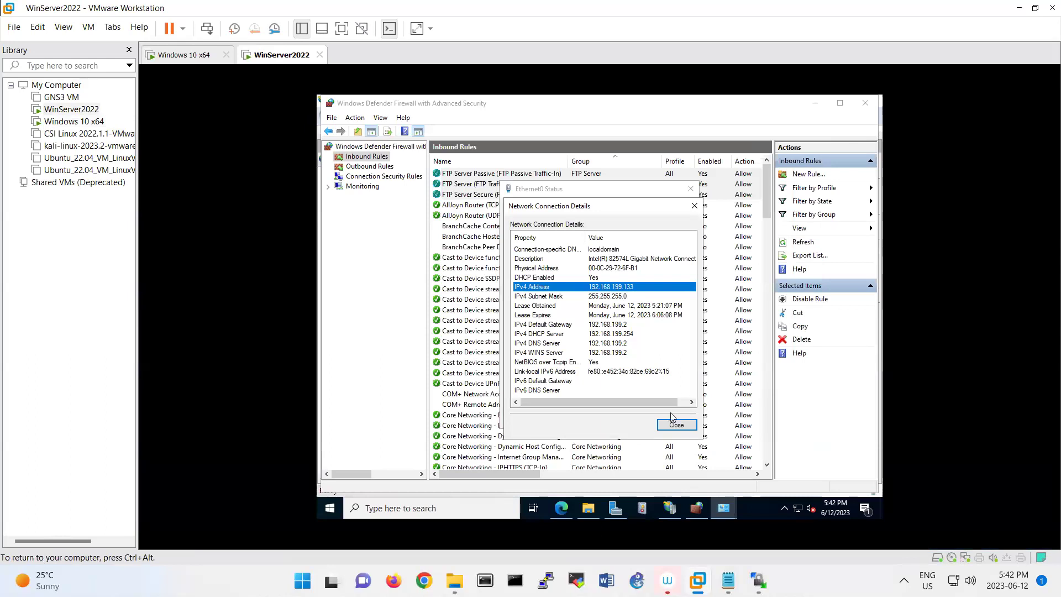
right_click(371, 151)
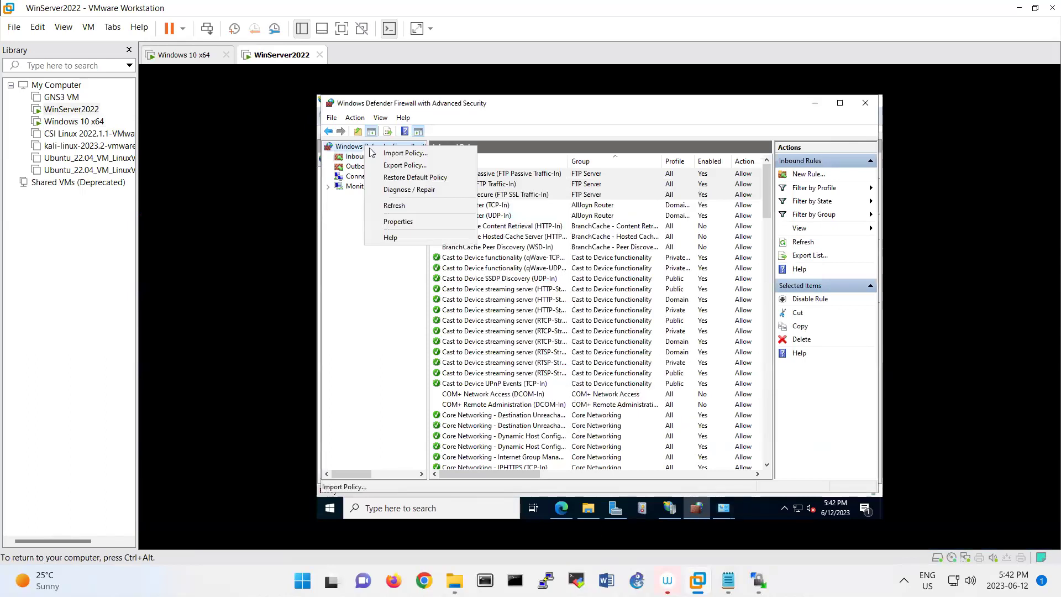
left_click(399, 222)
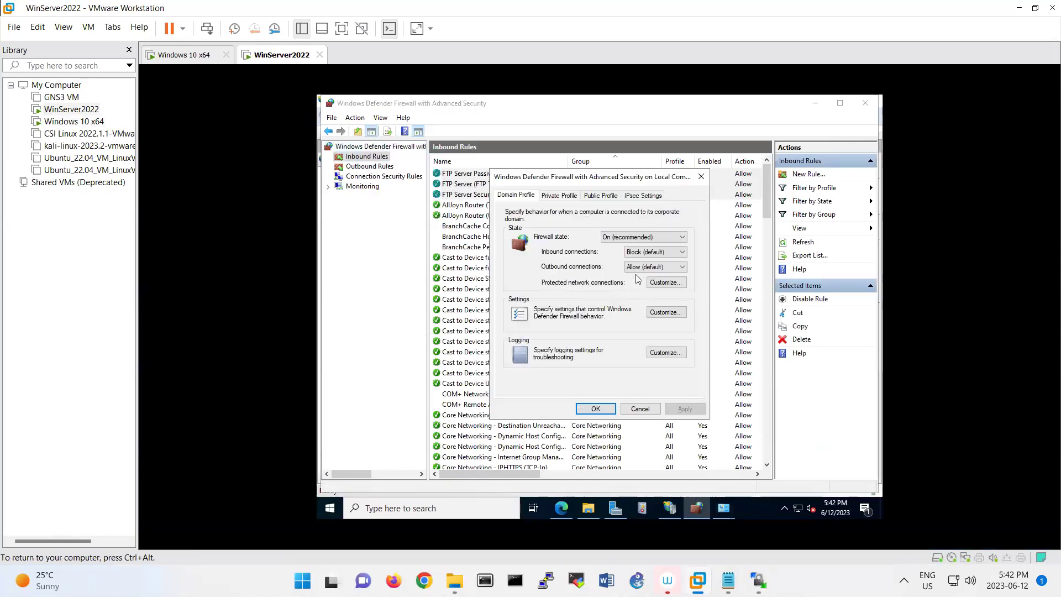
left_click(655, 252)
left_click(640, 277)
Set inbound connections to Allow on the Private and Public profiles and apply.
left_click(559, 195)
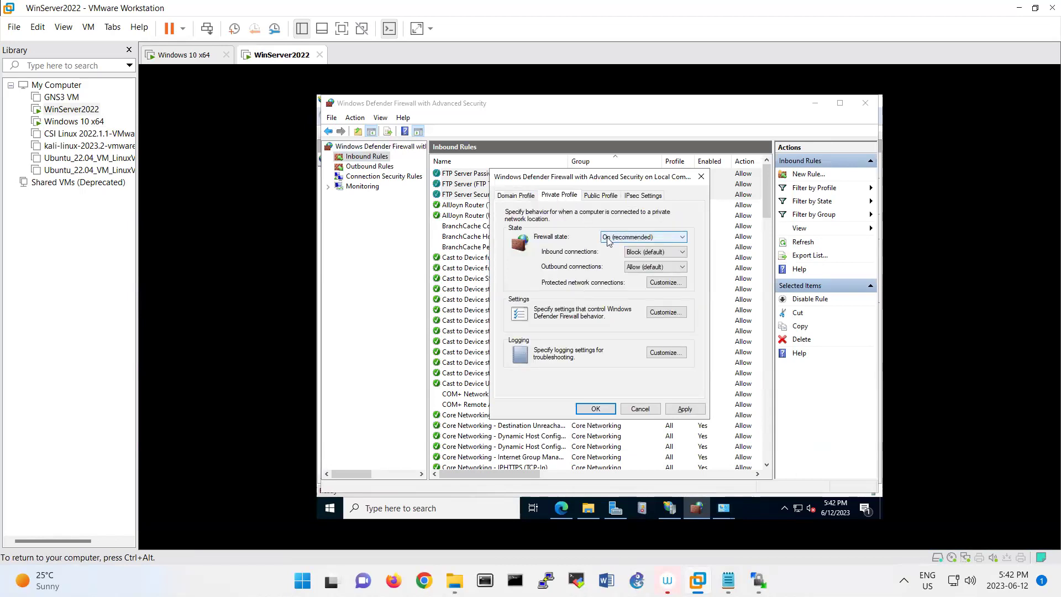
left_click(631, 253)
left_click(633, 277)
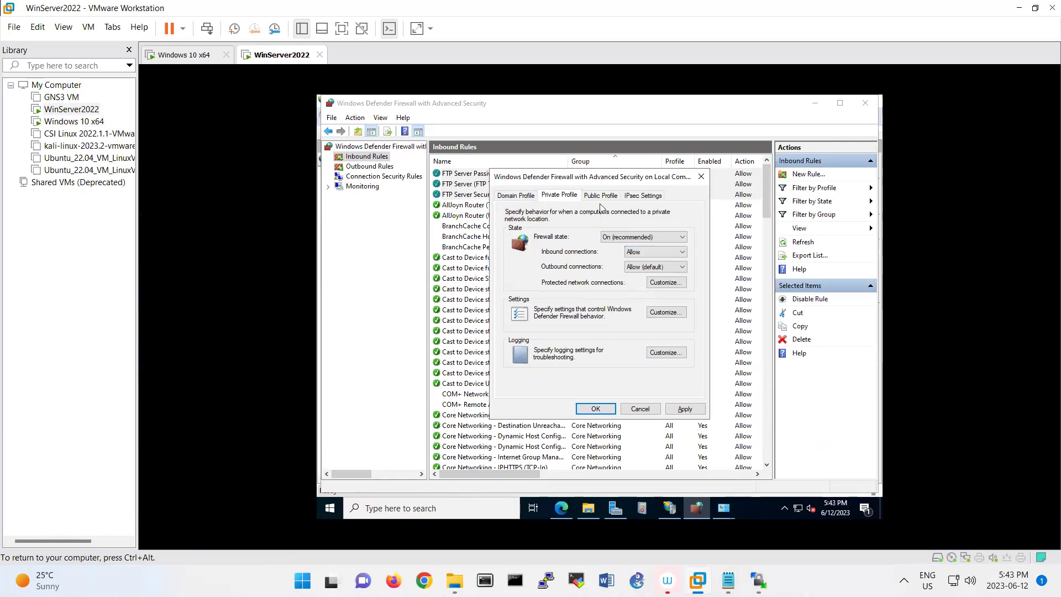
left_click(600, 196)
left_click(634, 254)
left_click(633, 276)
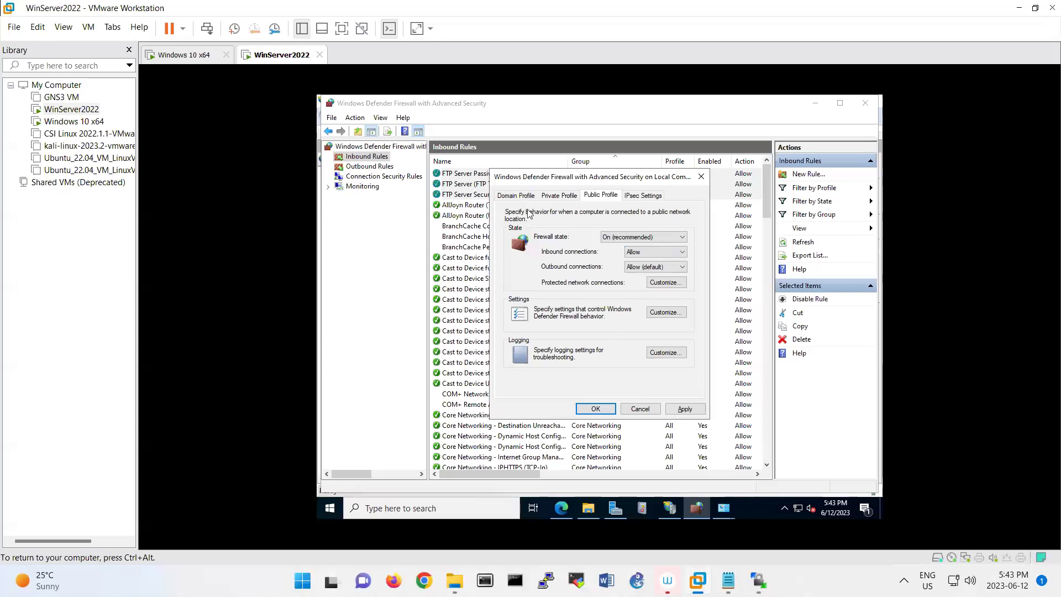
left_click(592, 410)
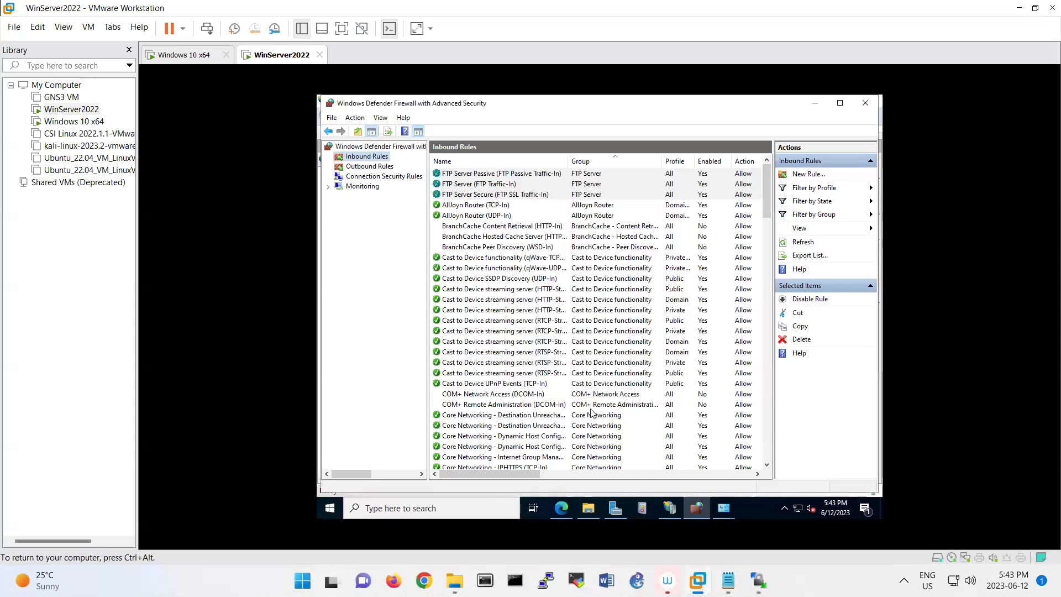
Quit the timed-out ftp session and rerun 'ftp 192.168.199.133', now reaching 220 Microsoft FTP Service.
left_click(211, 62)
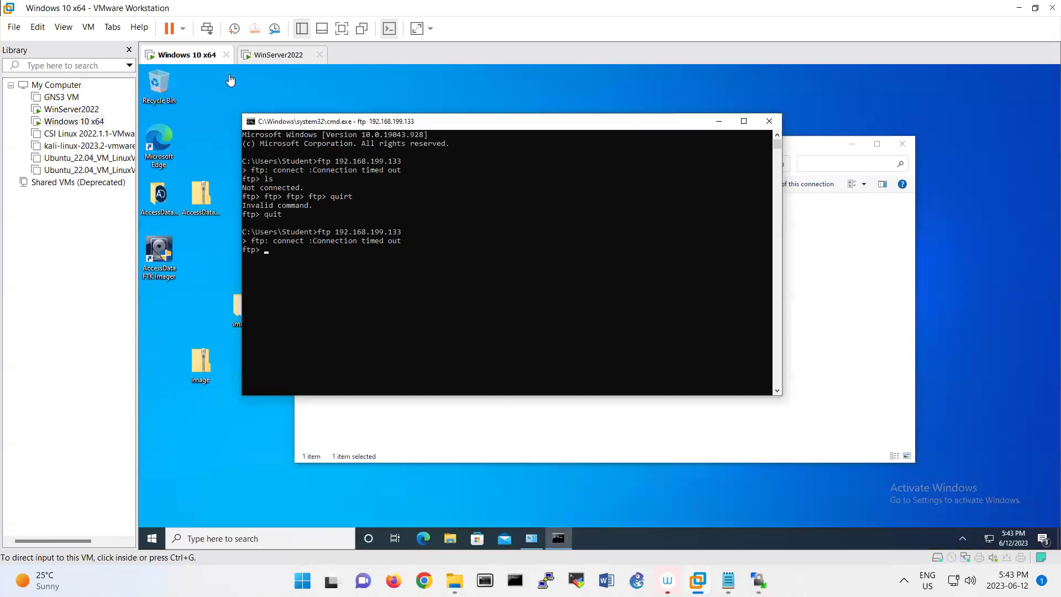
left_click(497, 251)
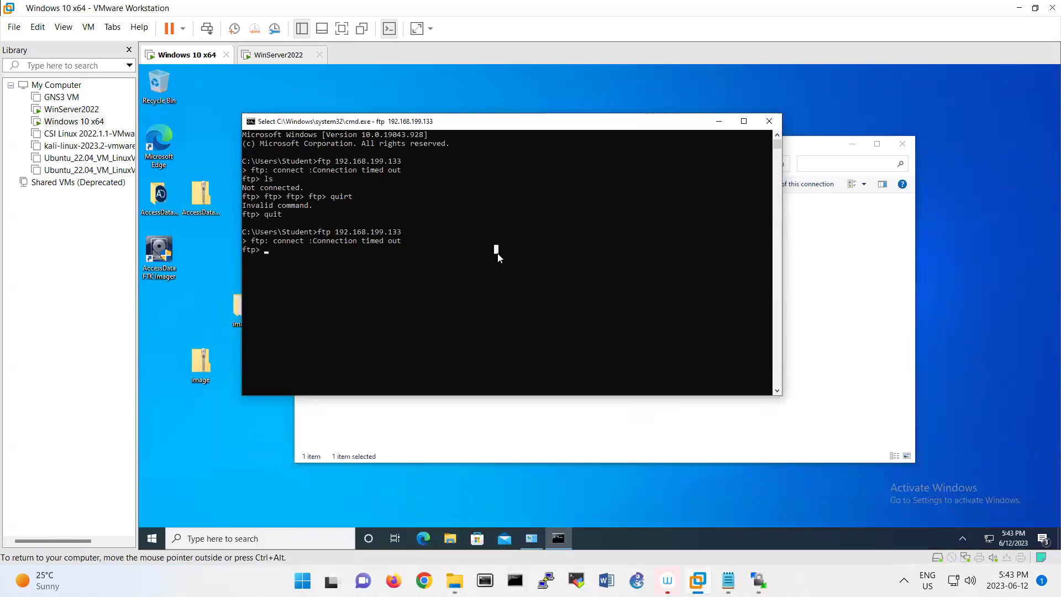
type("quit")
key("Return")
key("Up")
key("Return")
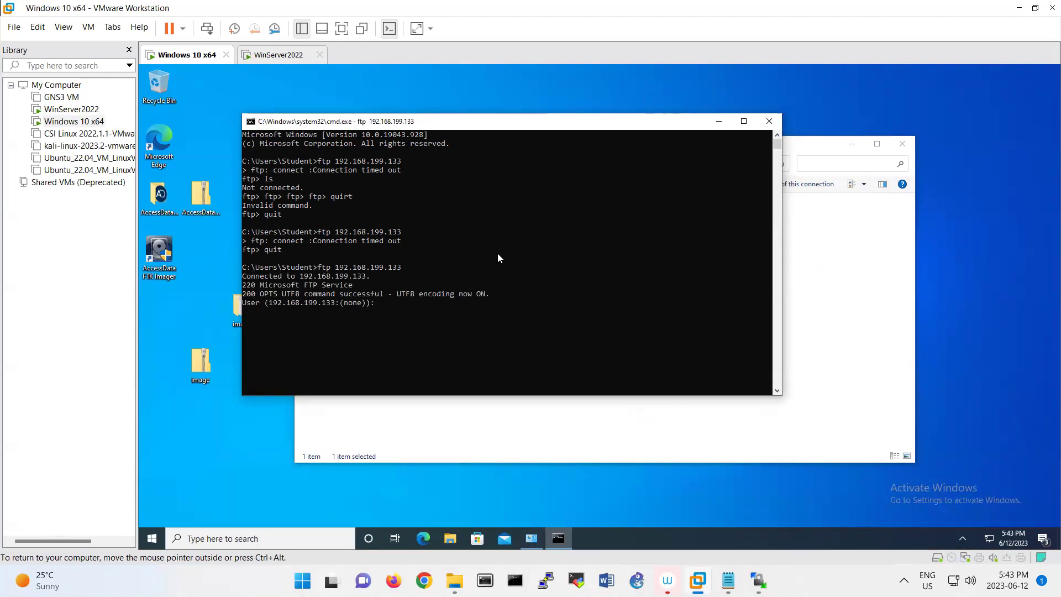
Check the server's Administrator account under Computer Management > Local Users and Groups > Users.
left_click(282, 55)
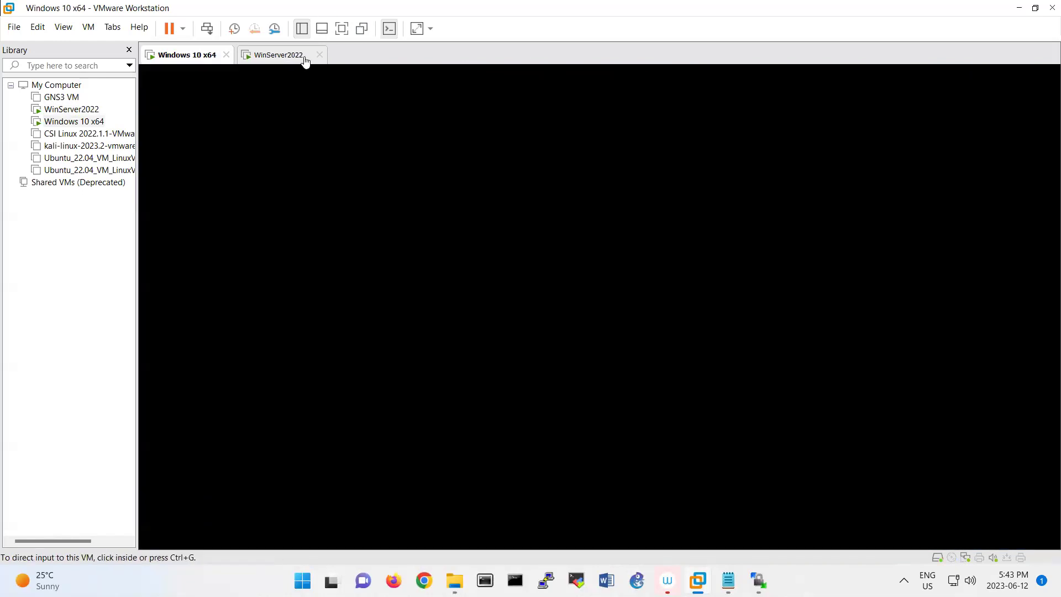
right_click(334, 506)
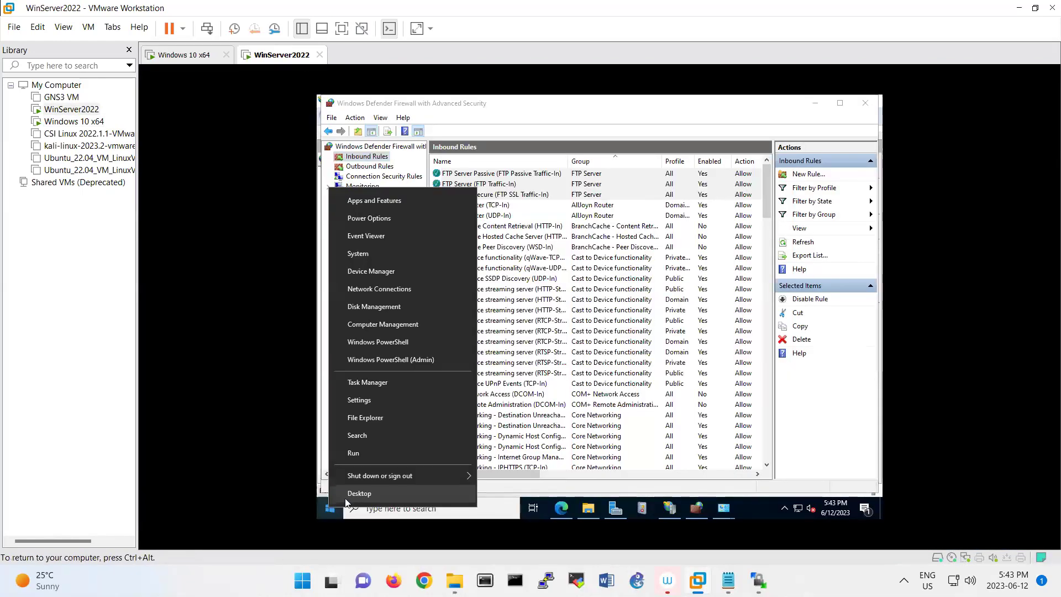
left_click(373, 324)
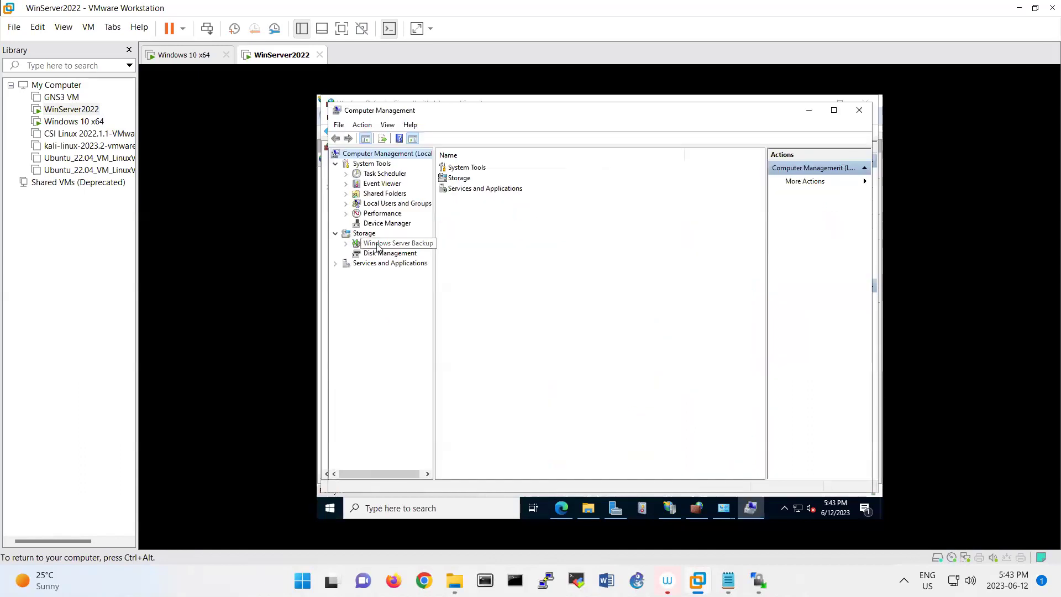
left_click(346, 203)
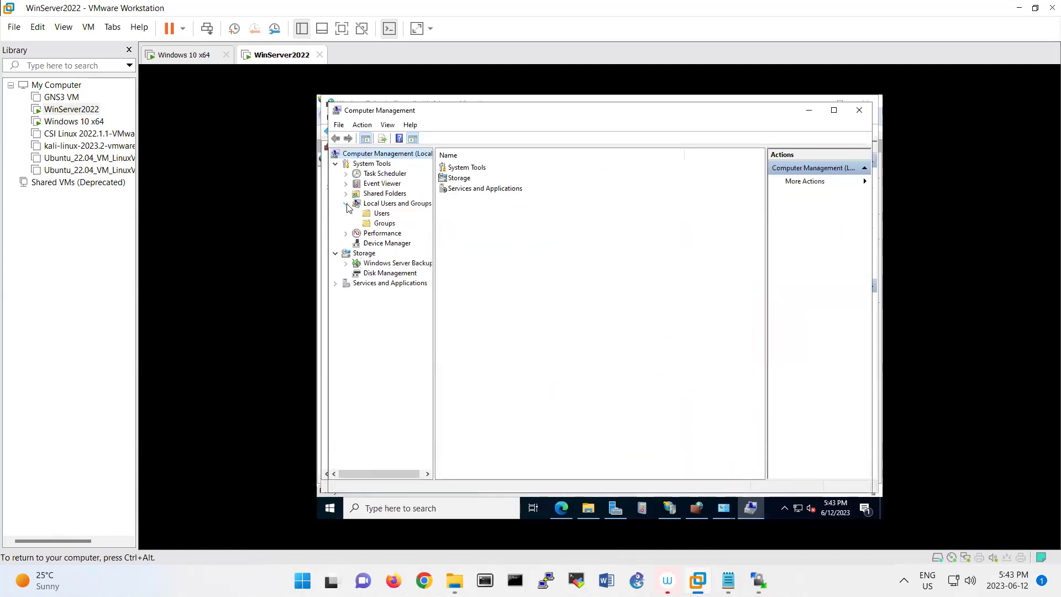
left_click(378, 214)
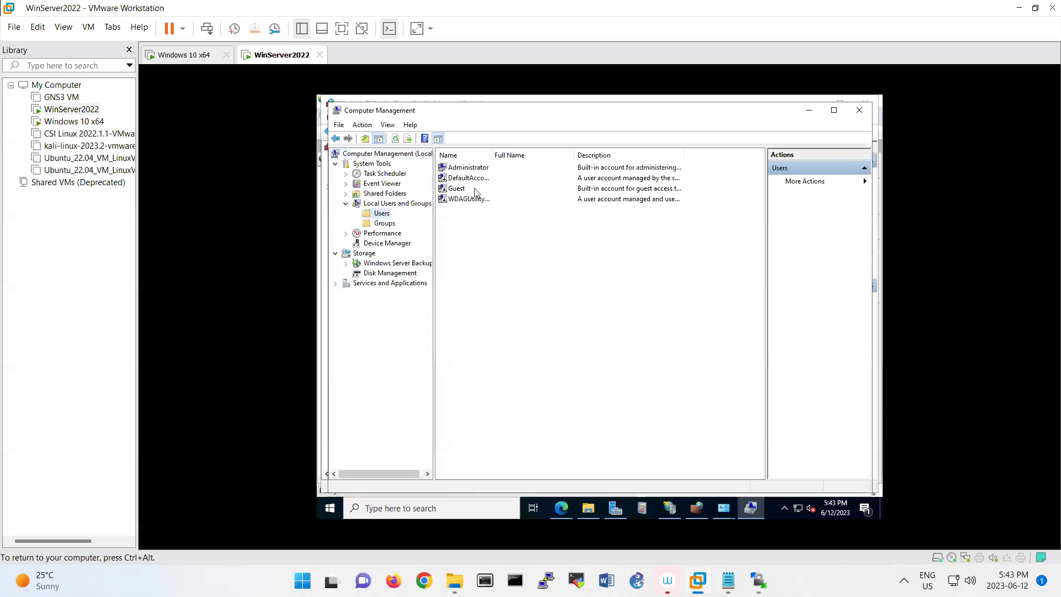
left_click(455, 170)
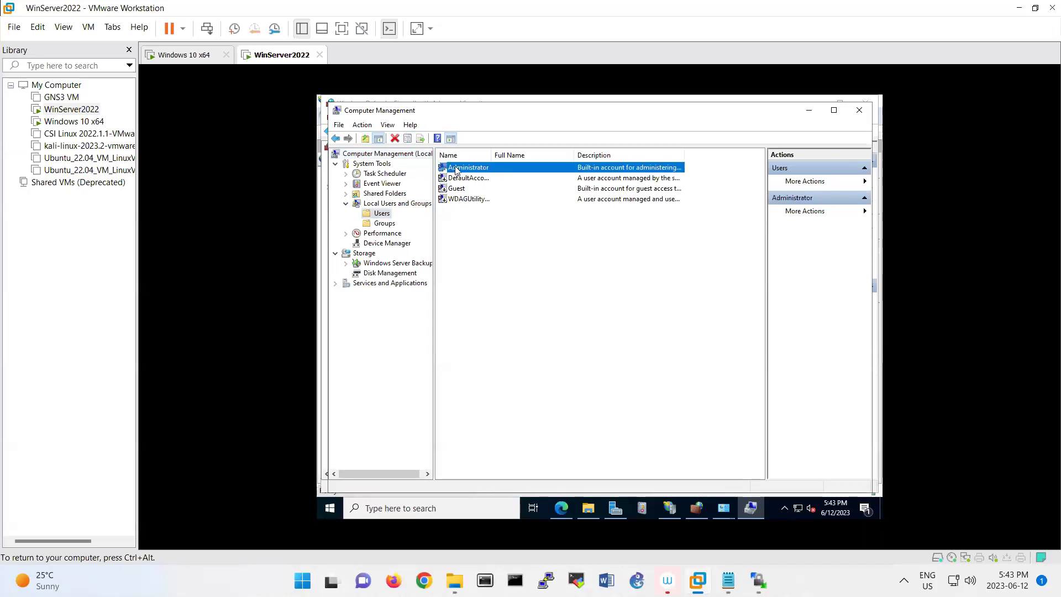
left_click(195, 56)
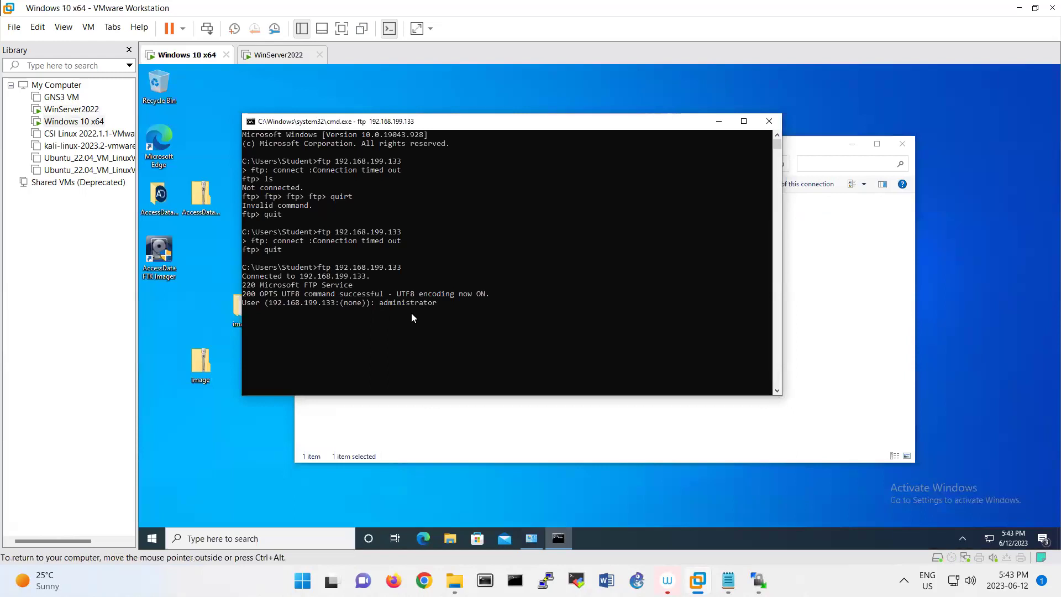
Log in as administrator with the account password, then run 'mkdir reports' and 'cd reports'.
key("Return")
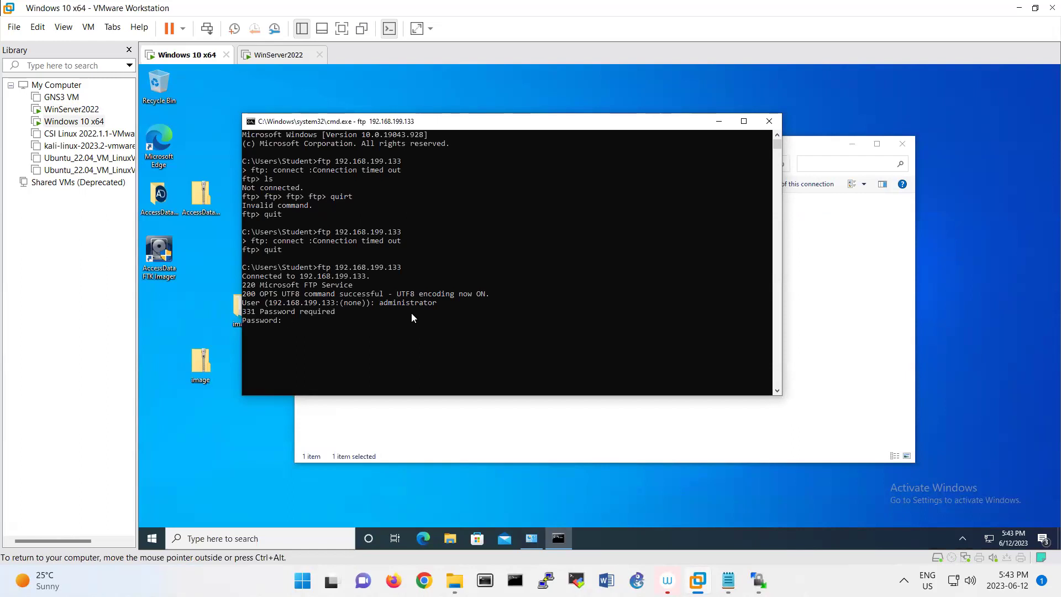
key("Return")
left_click(432, 359)
type("mkdir reports")
key("Return")
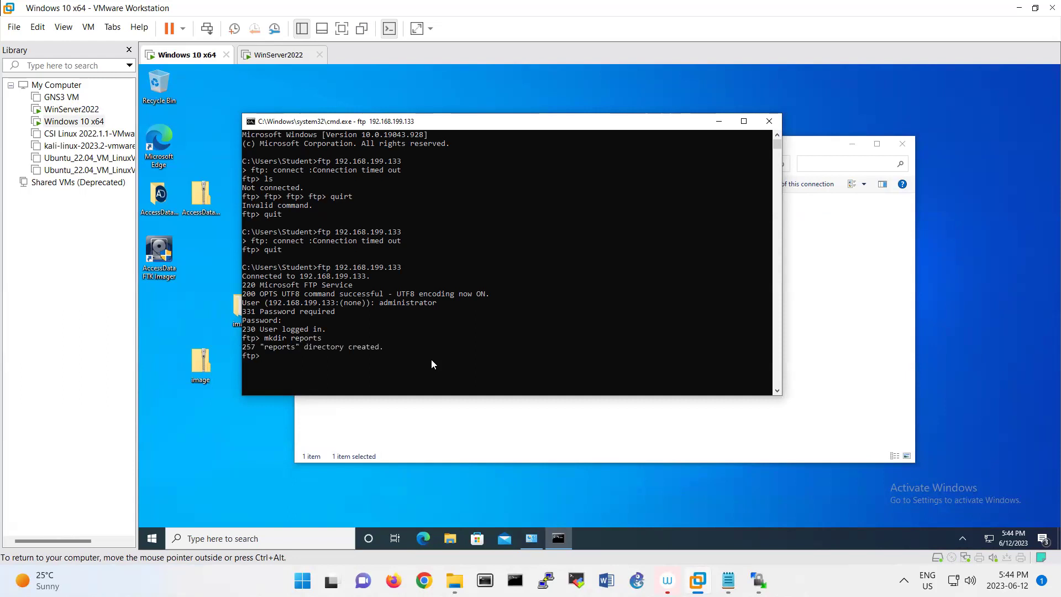
type("cd reports")
key("Return")
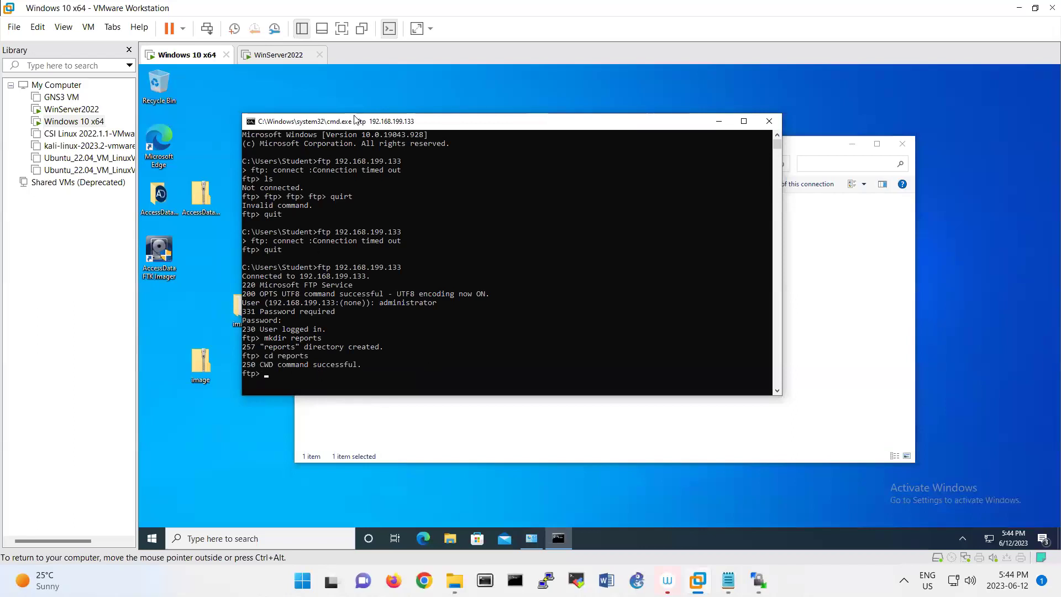
Confirm an empty reports folder exists in the server's C:\inetpub\MyftpDir, then return to Windows 10.
left_click(275, 55)
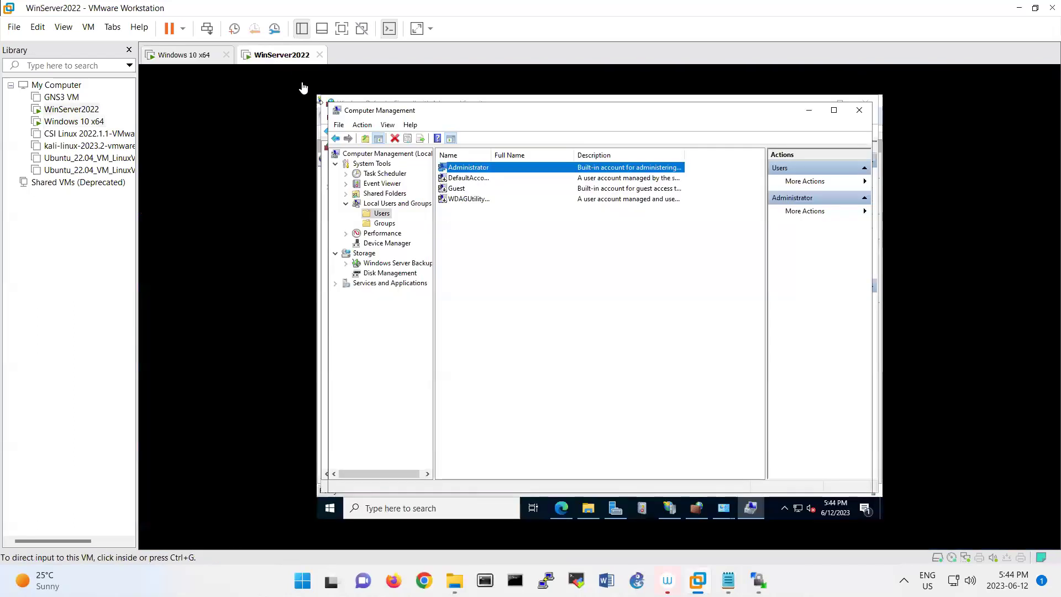
left_click(600, 512)
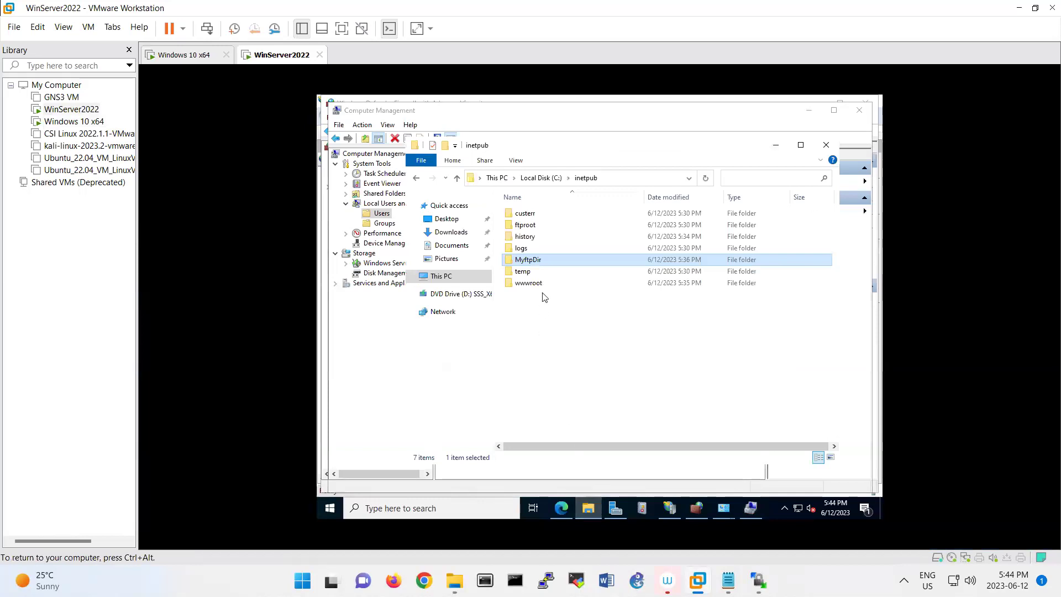
double_click(550, 265)
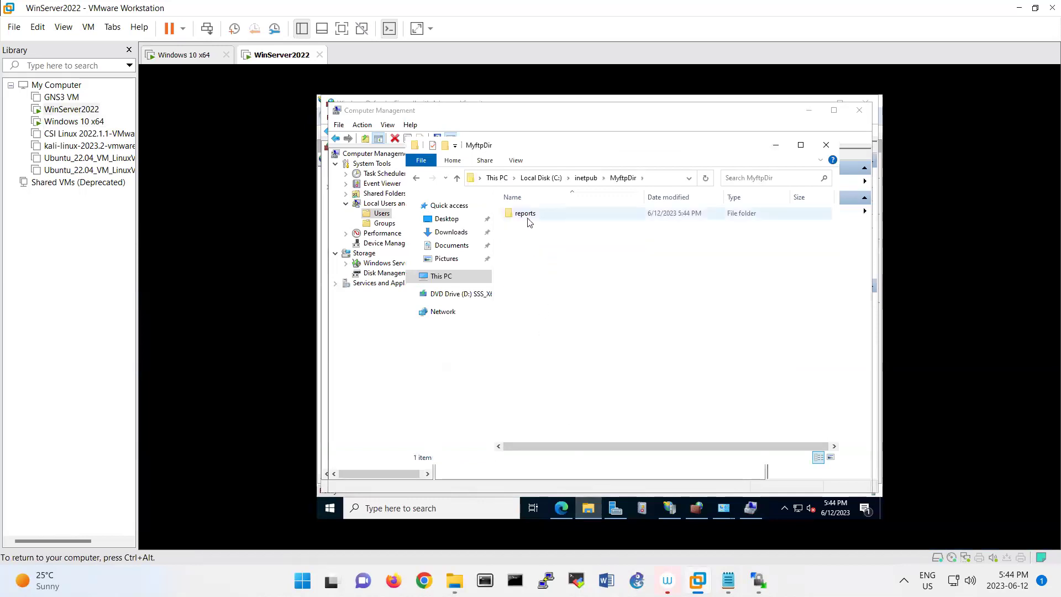
double_click(527, 220)
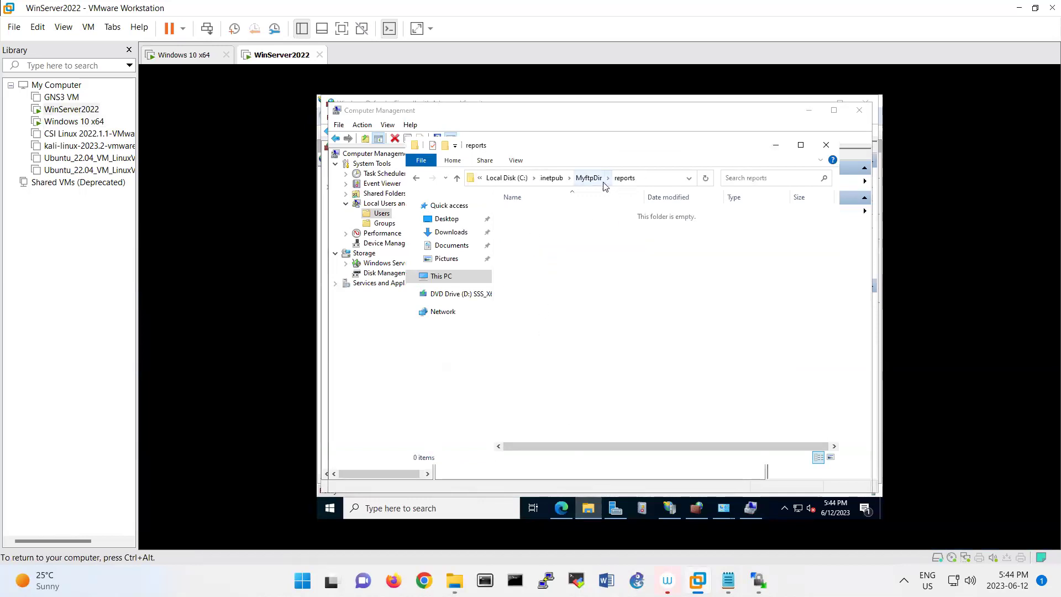
left_click(589, 178)
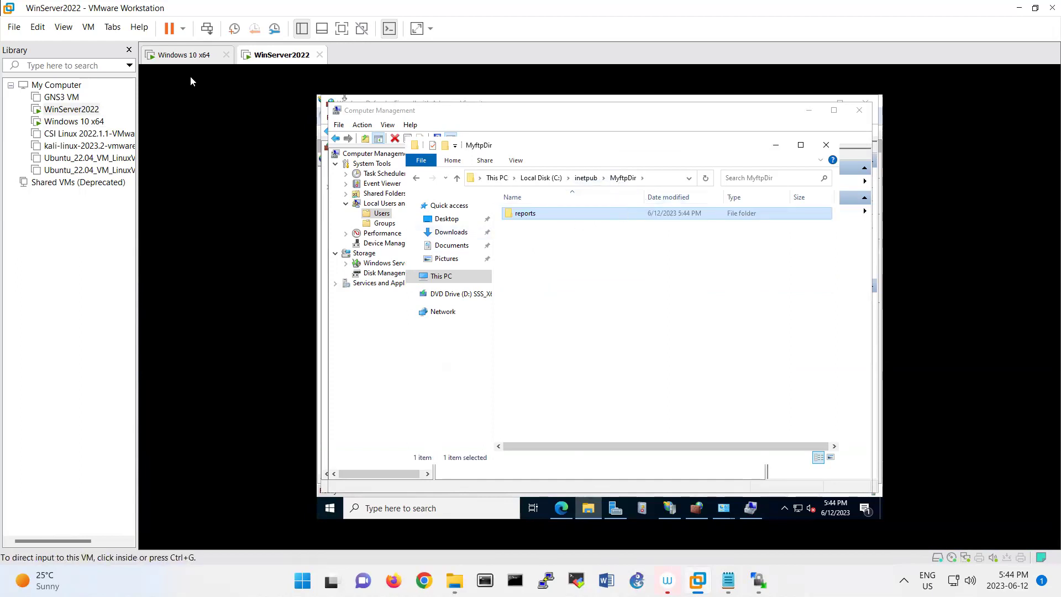
left_click(188, 54)
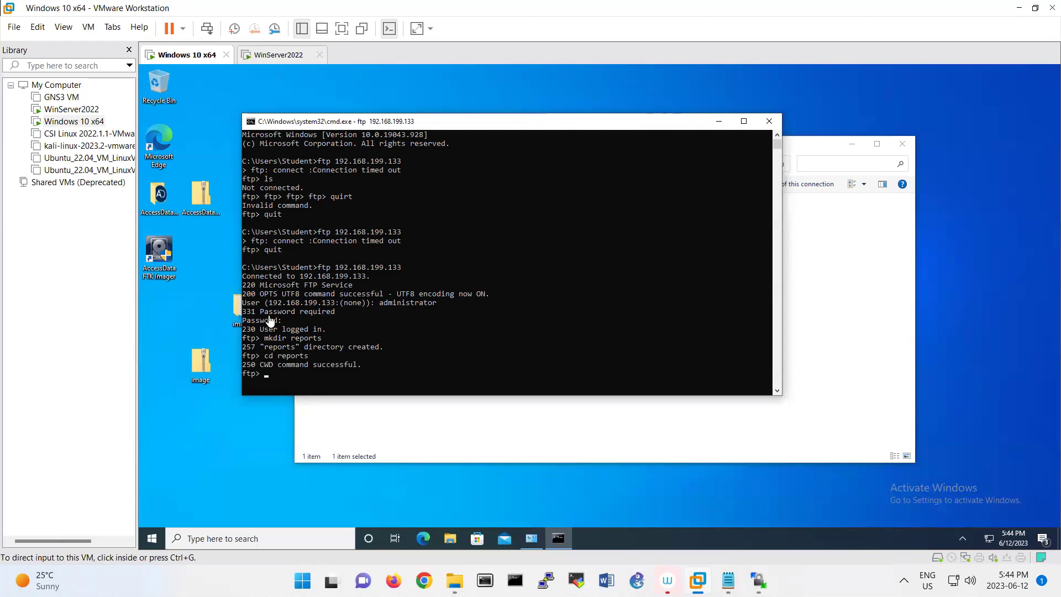
Run ls in the ftp session to list the reports directory on the server.
left_click(357, 341)
type("ls")
key("Return")
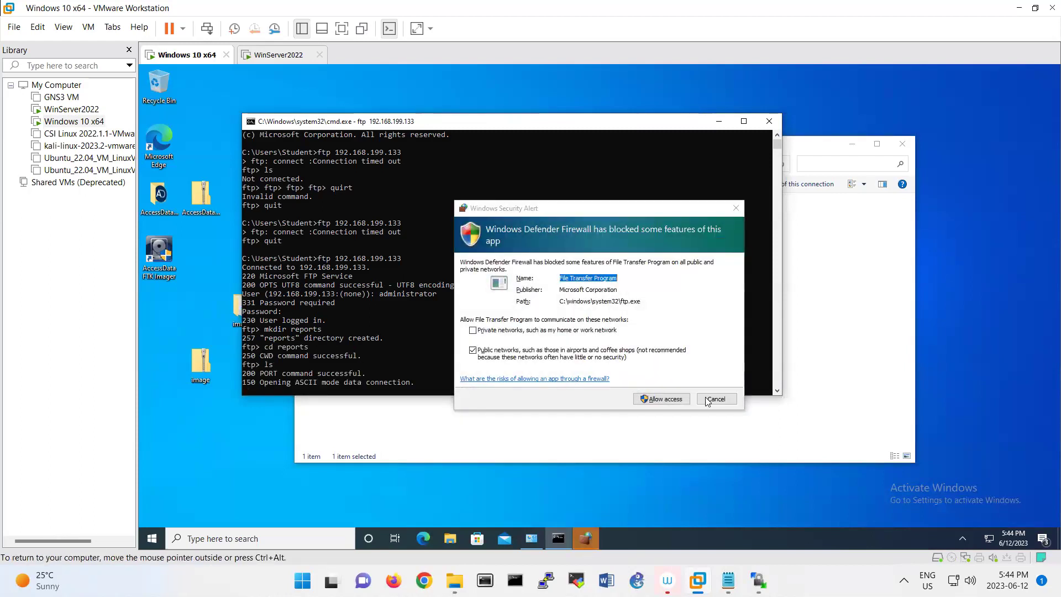
Allow ftp.exe through the Windows 10 firewall alert.
left_click(661, 398)
left_click(660, 399)
left_click(520, 347)
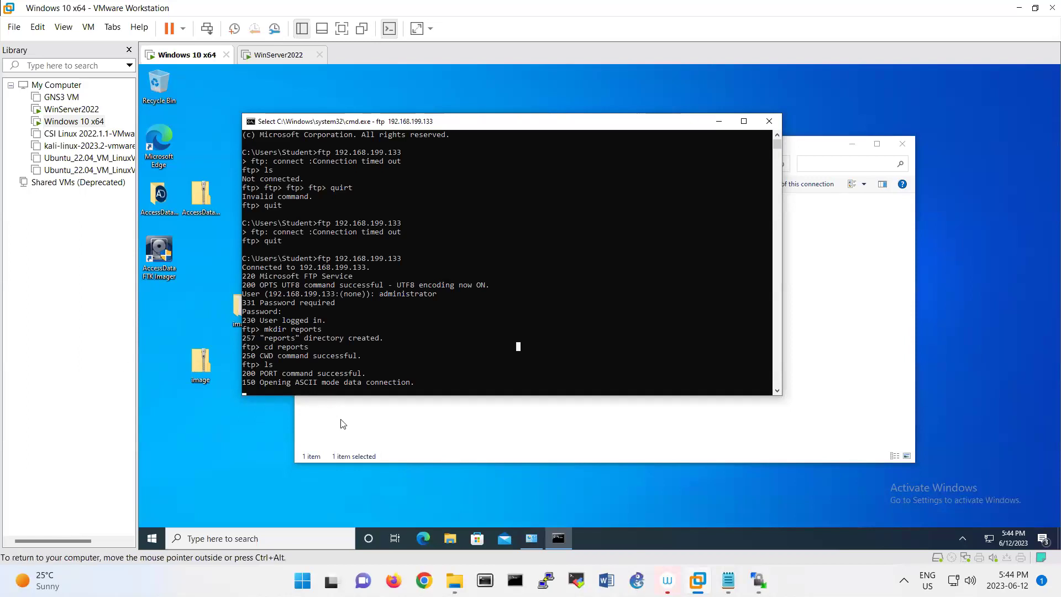
Browse to ftp://192.168.199.133 in Microsoft Edge.
left_click(423, 539)
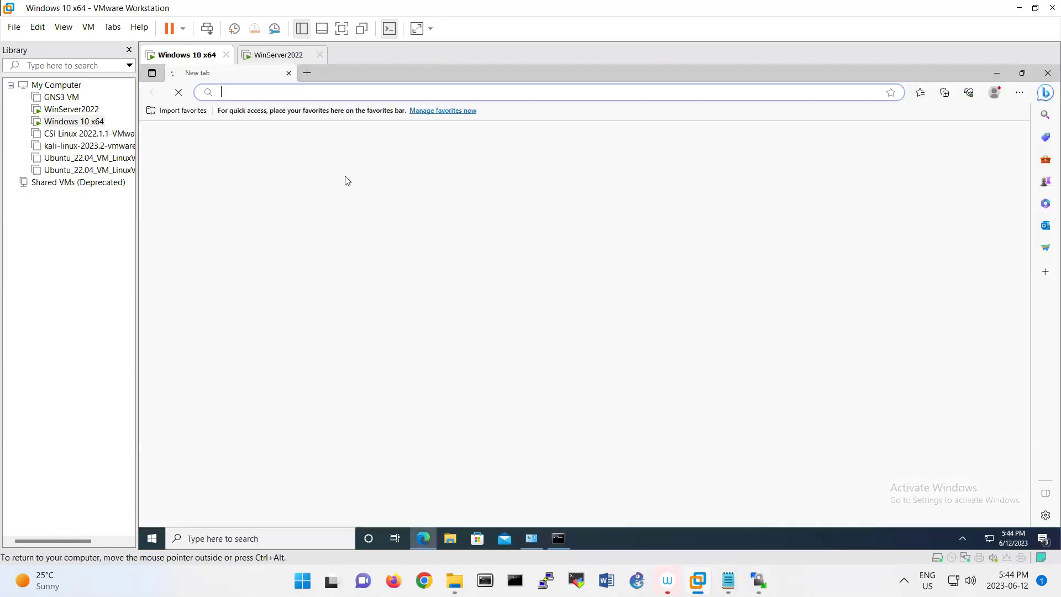
type("f")
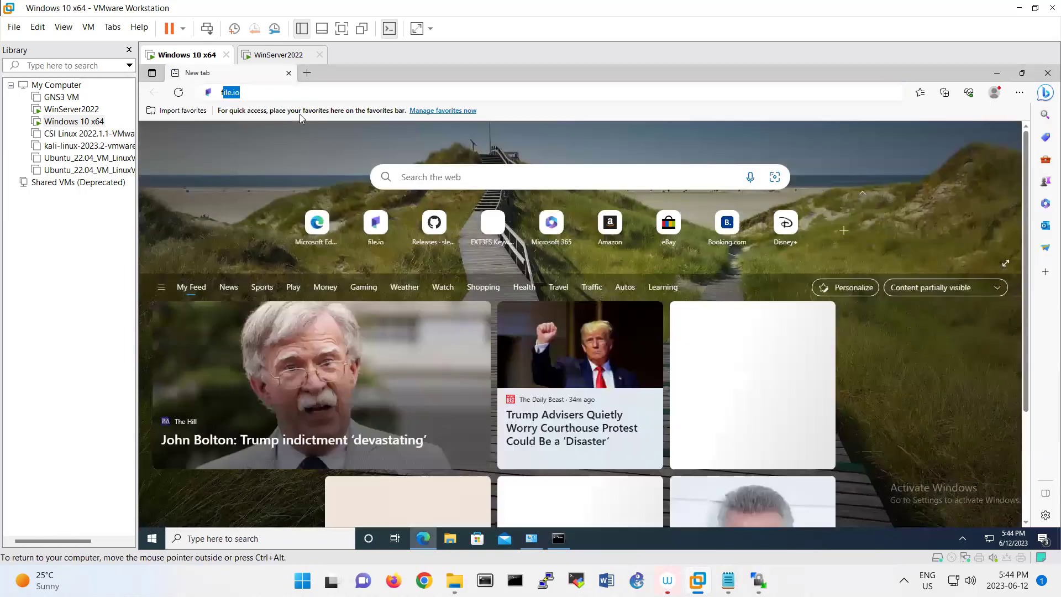
type("tp://")
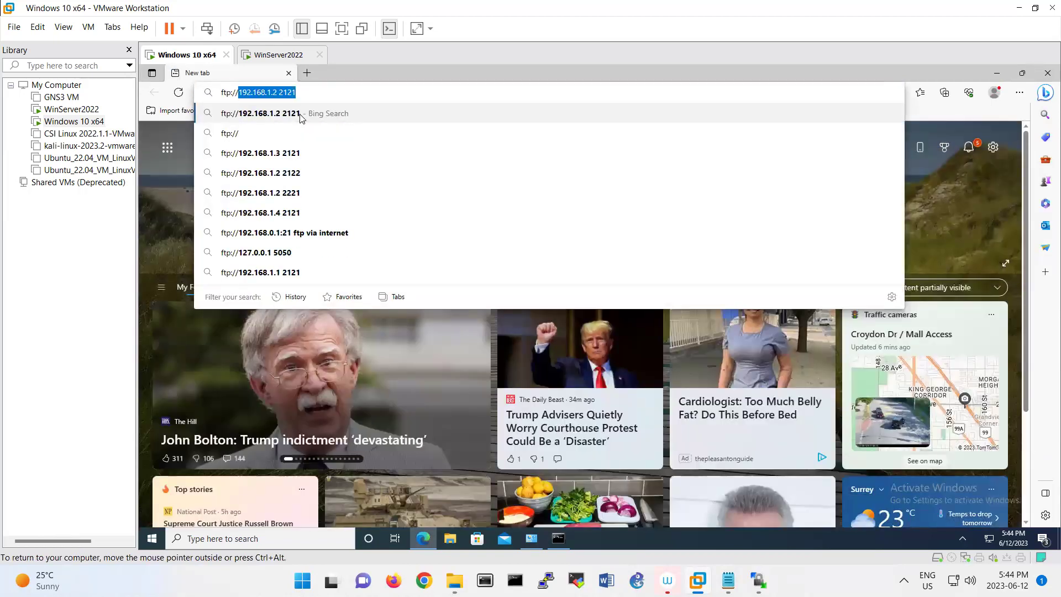
type("192.1")
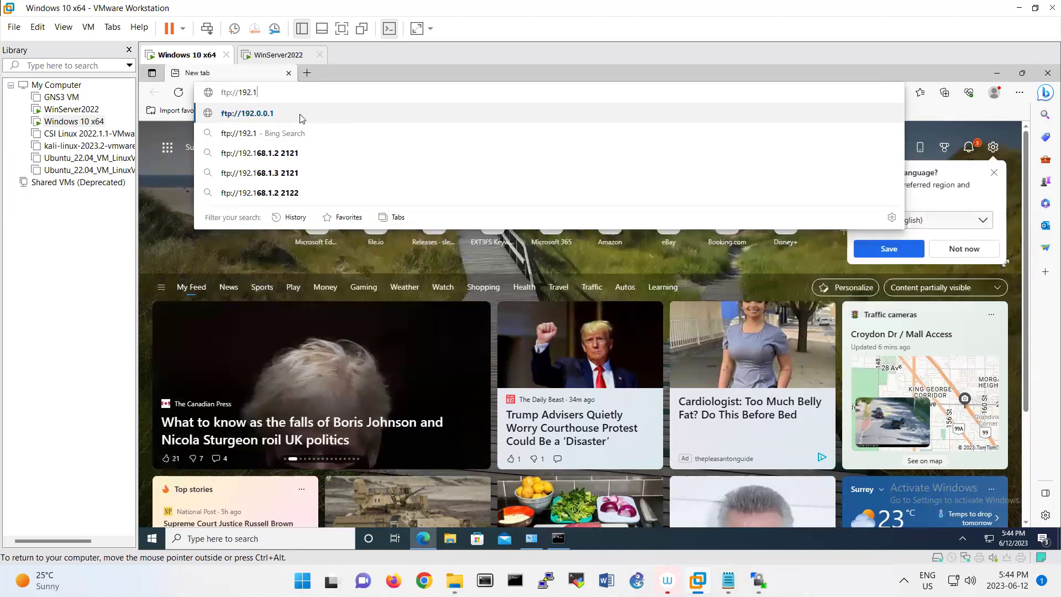
type("68.199.133")
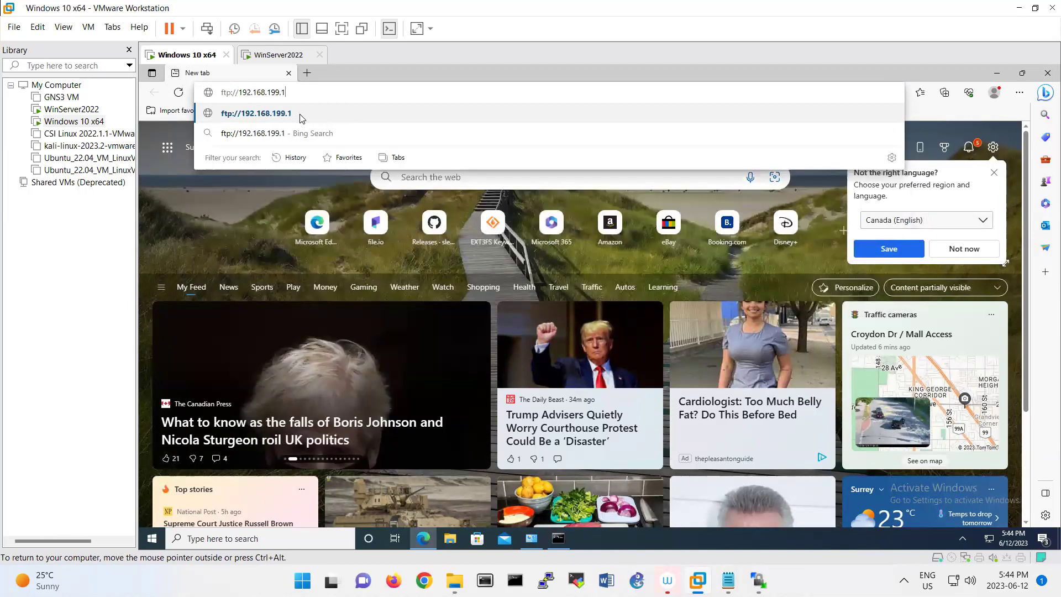
key("Return")
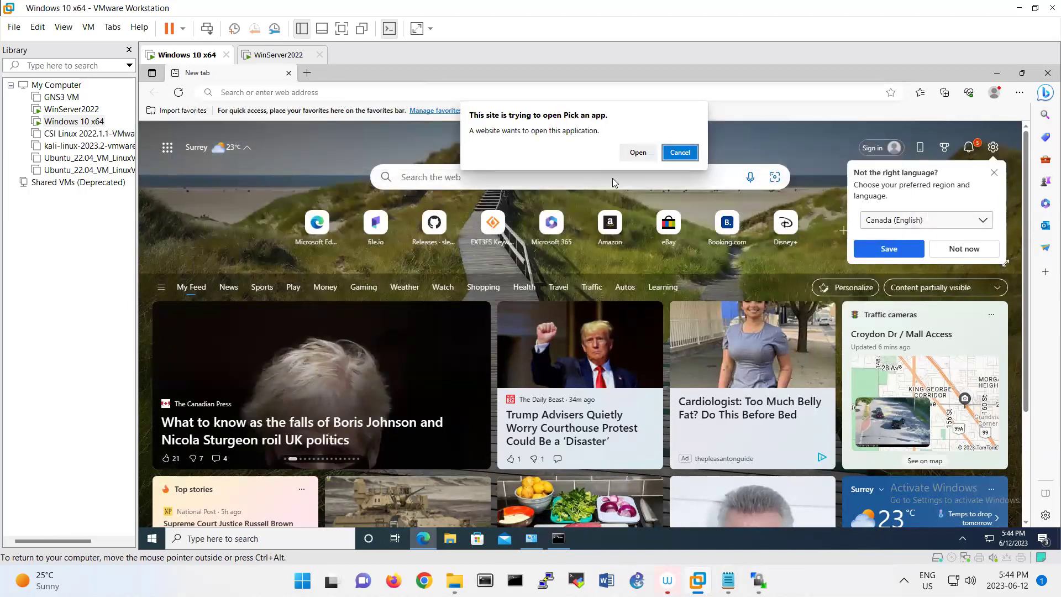
Set Microsoft Edge as the app that opens ftp links.
left_click(638, 152)
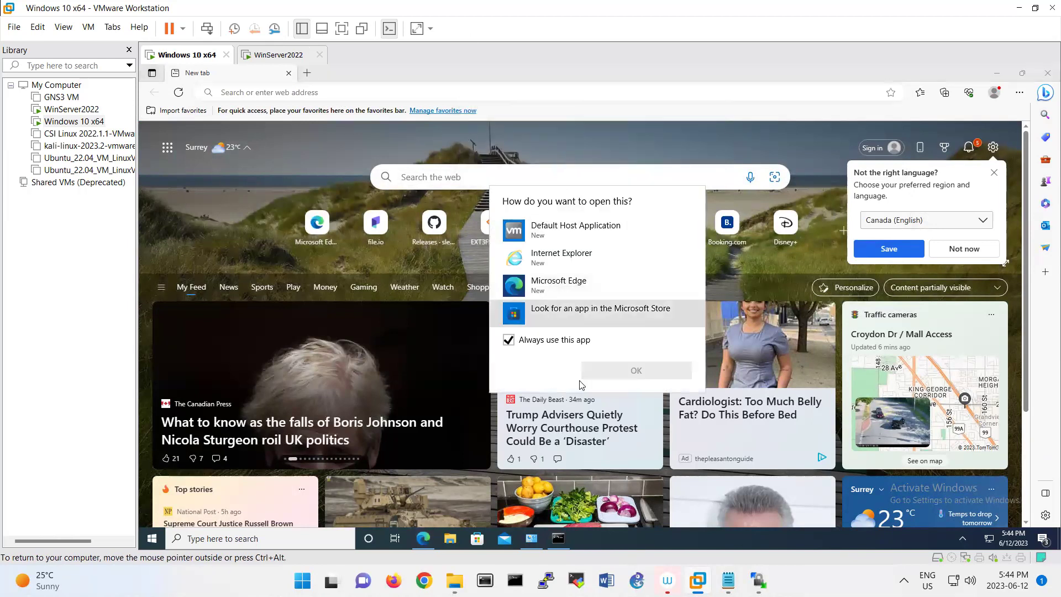
left_click(580, 286)
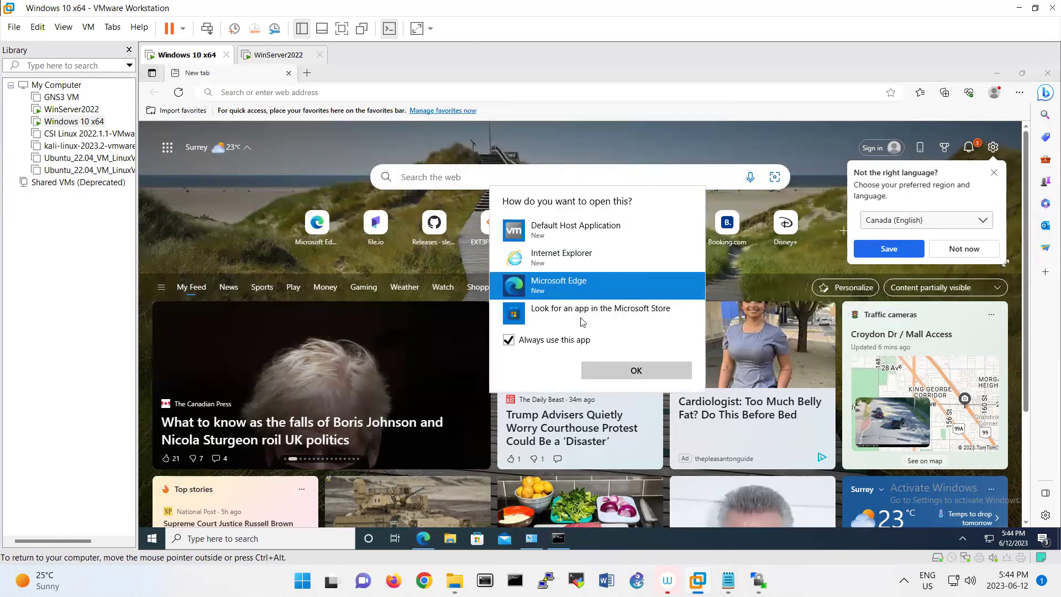
left_click(619, 372)
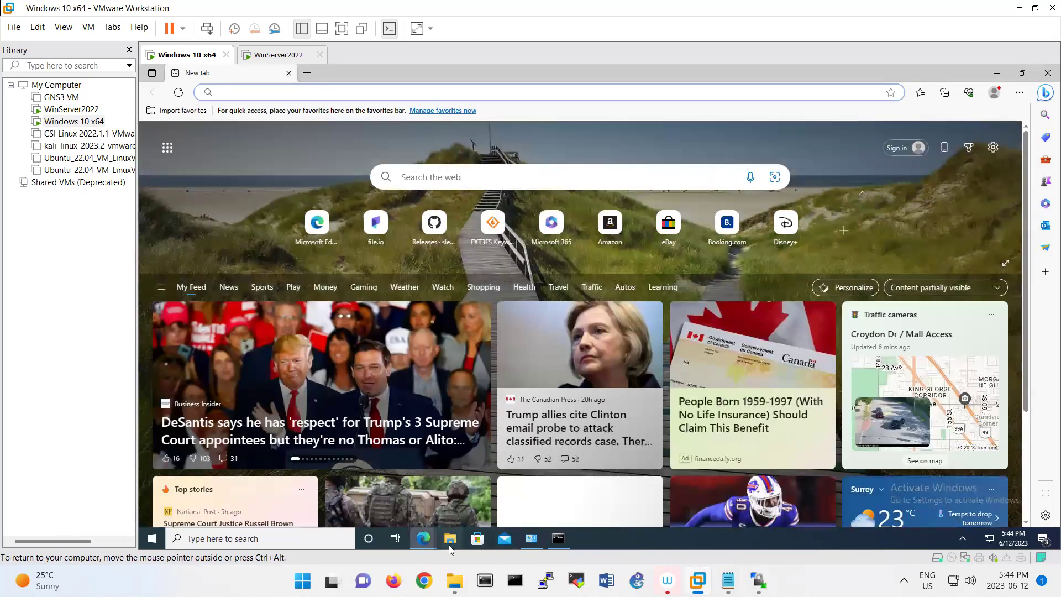
Connect File Explorer to ftp://192.168.199.133.
left_click(450, 540)
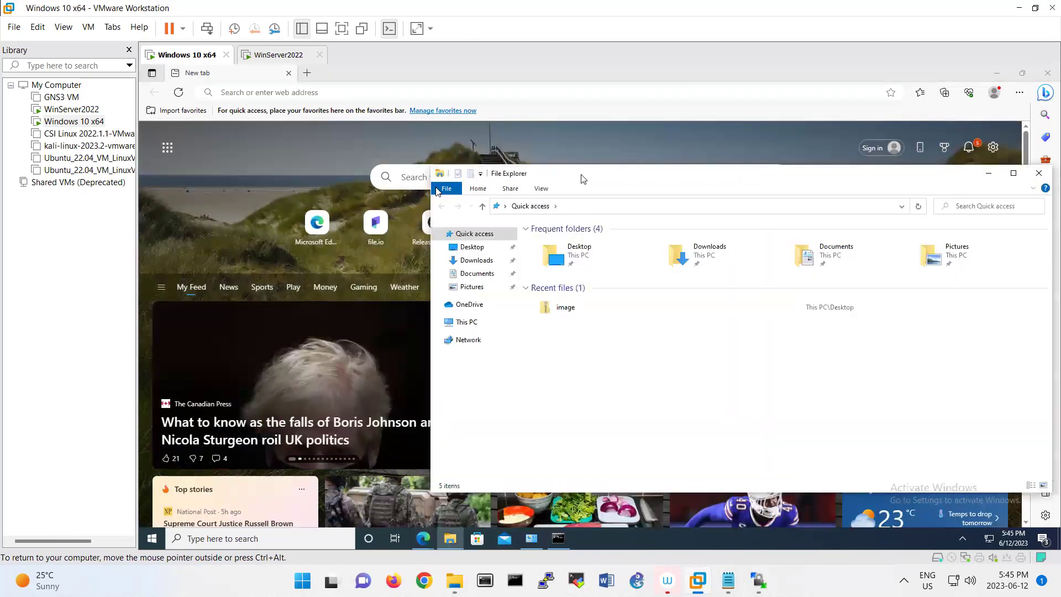
left_click_drag(583, 178, 385, 165)
left_click(429, 193)
type("ftp")
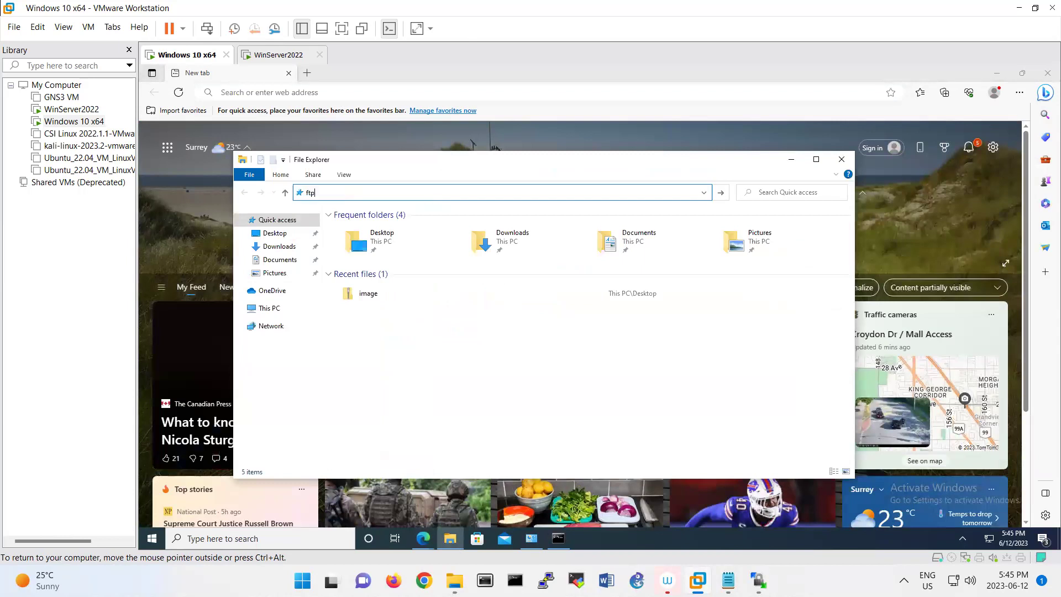
type("://192.168")
key("BackSpace")
key("BackSpace")
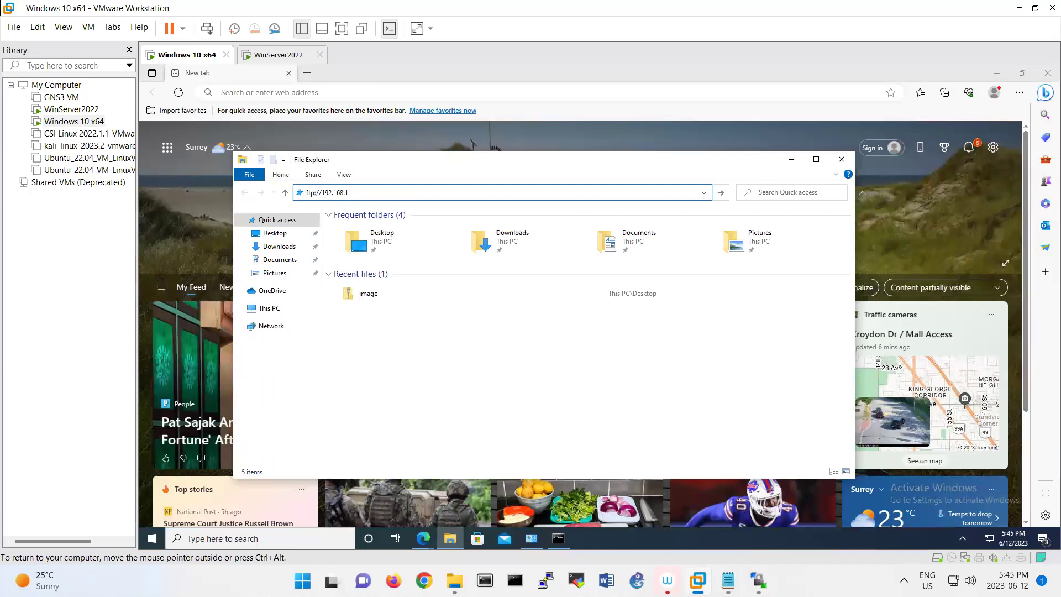
type("99.133")
key("Return")
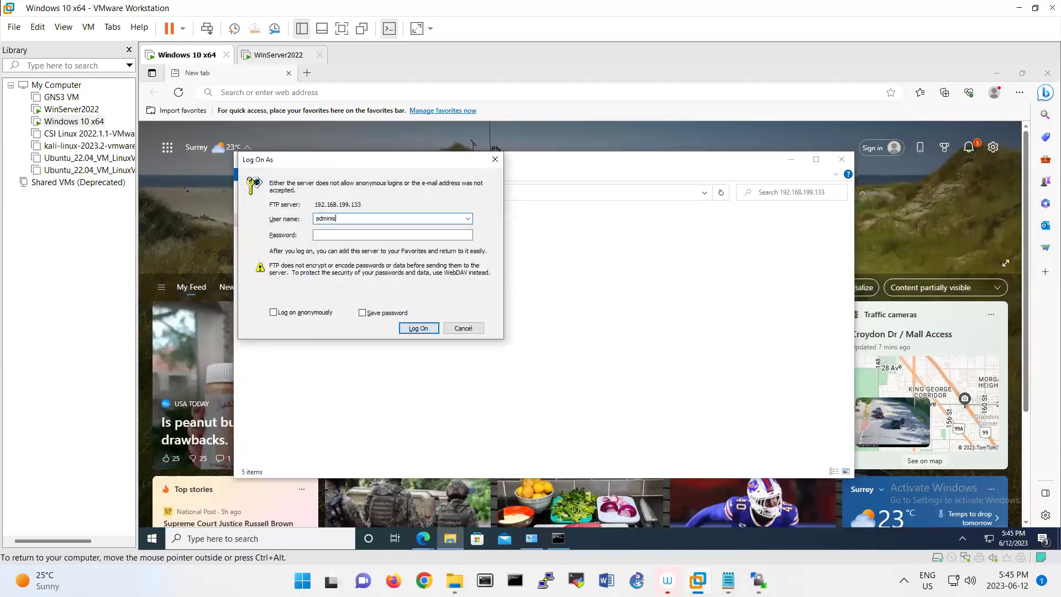
Log on as administrator with the account password and open the reports folder.
type("administrator")
key("Tab")
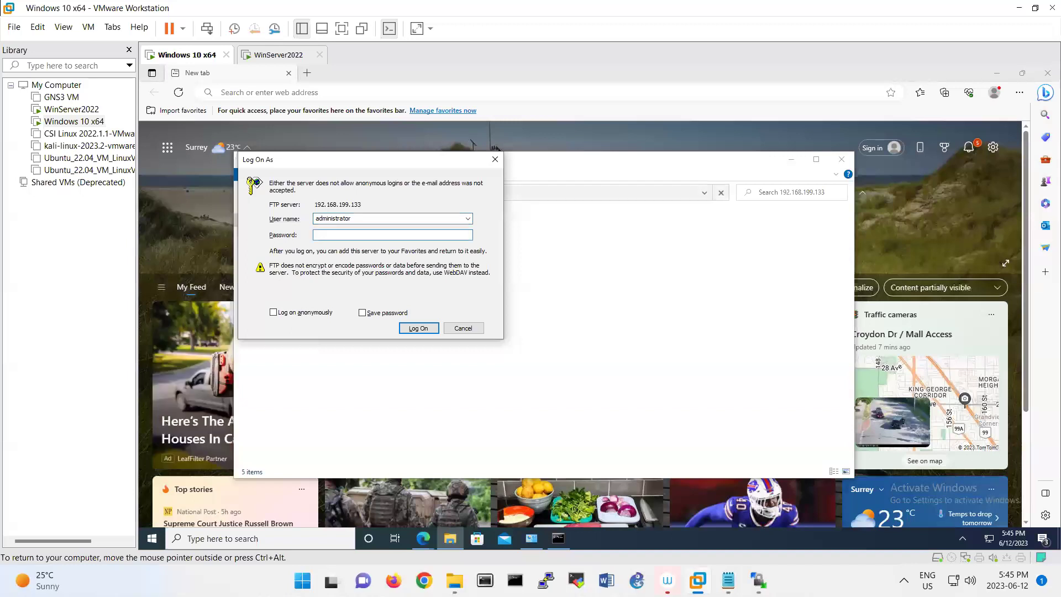
key("Return")
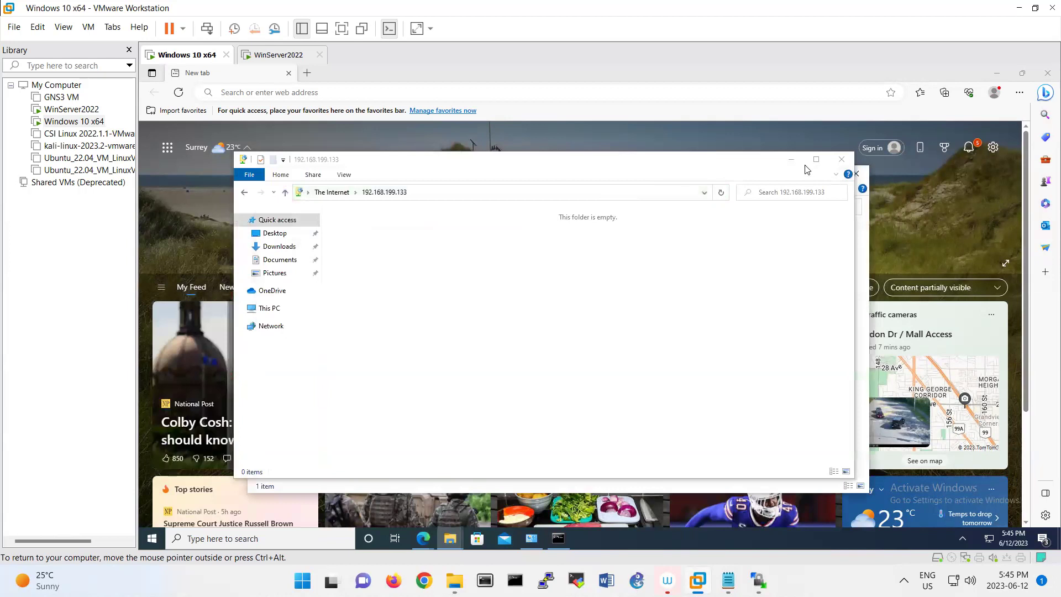
double_click(397, 242)
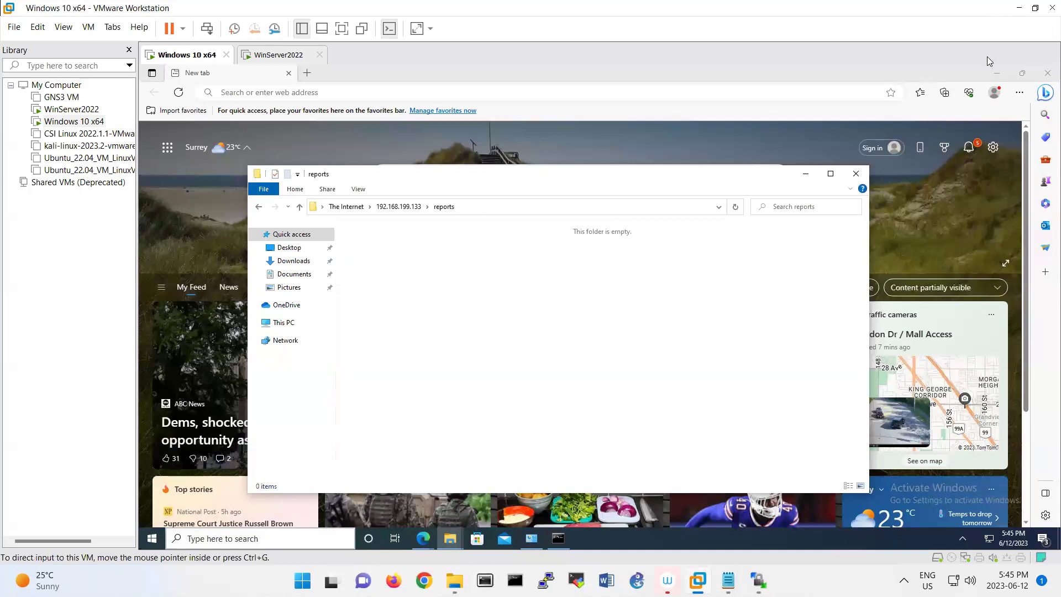
Check image.zip's size (17.4 MB) and copy it into the FTP reports folder.
left_click(948, 80)
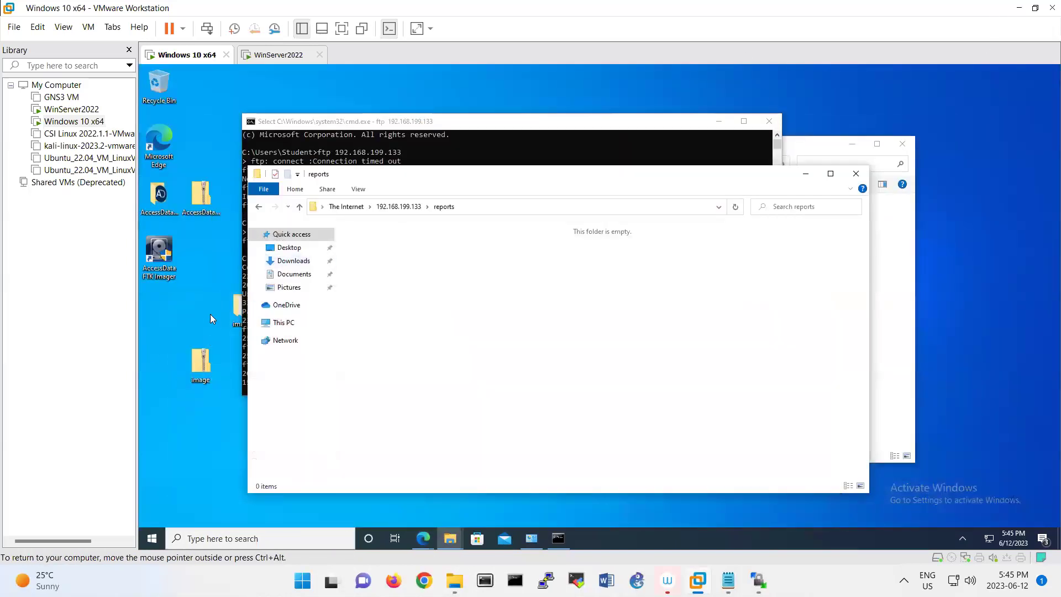
double_click(204, 362)
right_click(205, 361)
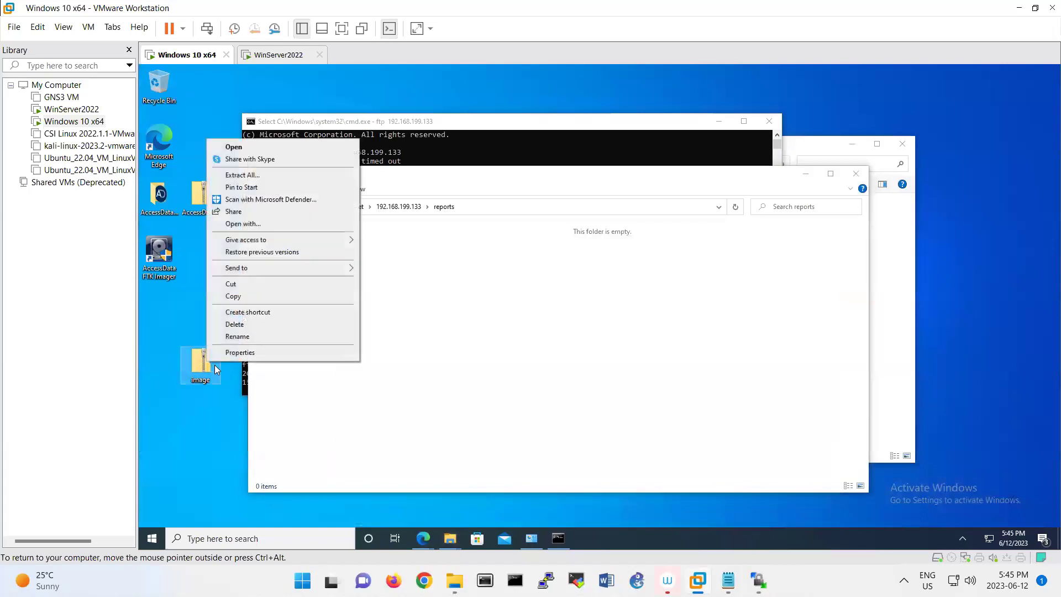
left_click(227, 352)
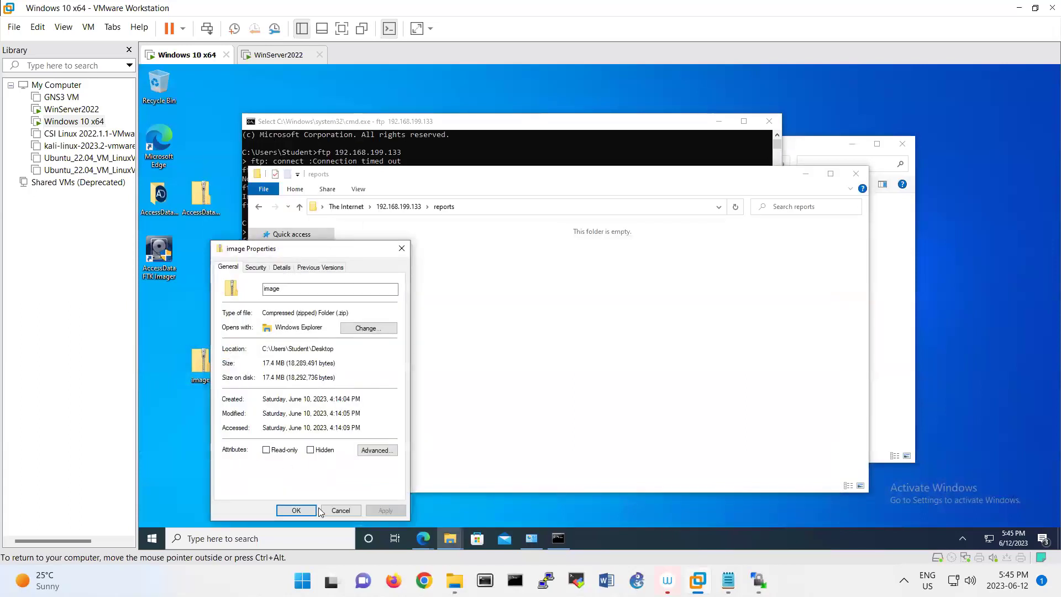
left_click(294, 509)
left_click_drag(391, 330, 373, 392)
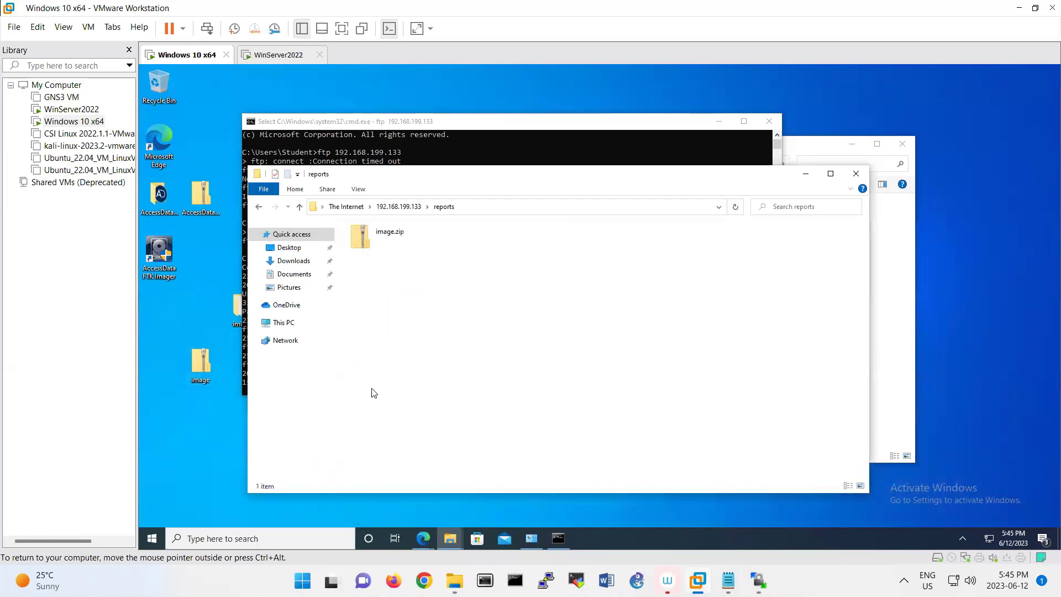
left_click(273, 57)
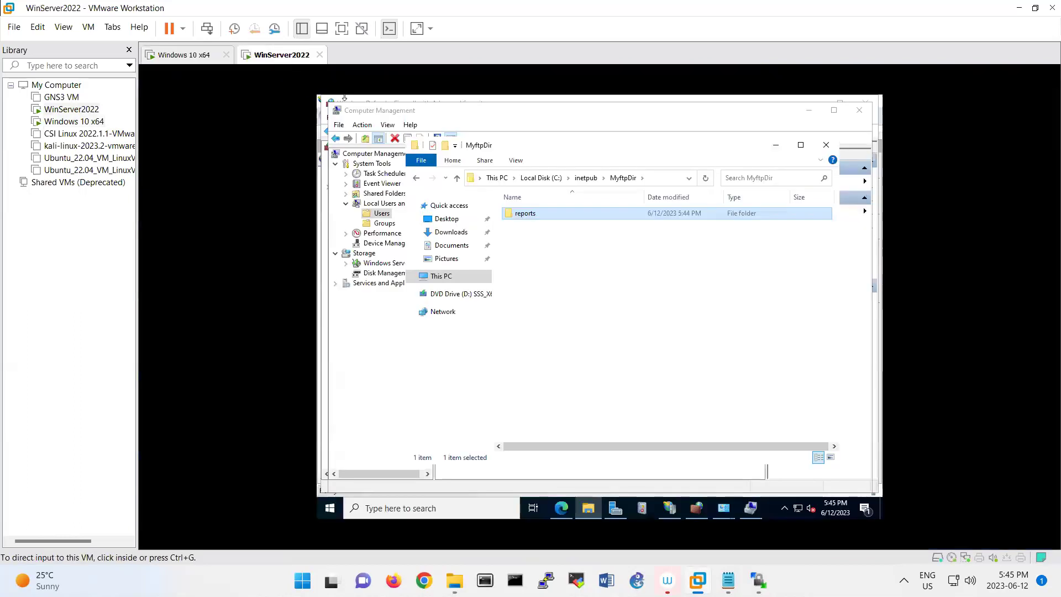
Open C:\inetpub\MyftpDir\reports on the server and verify image.zip (17,861 KB) is there.
double_click(535, 215)
left_click_drag(592, 260, 528, 206)
left_click(592, 280)
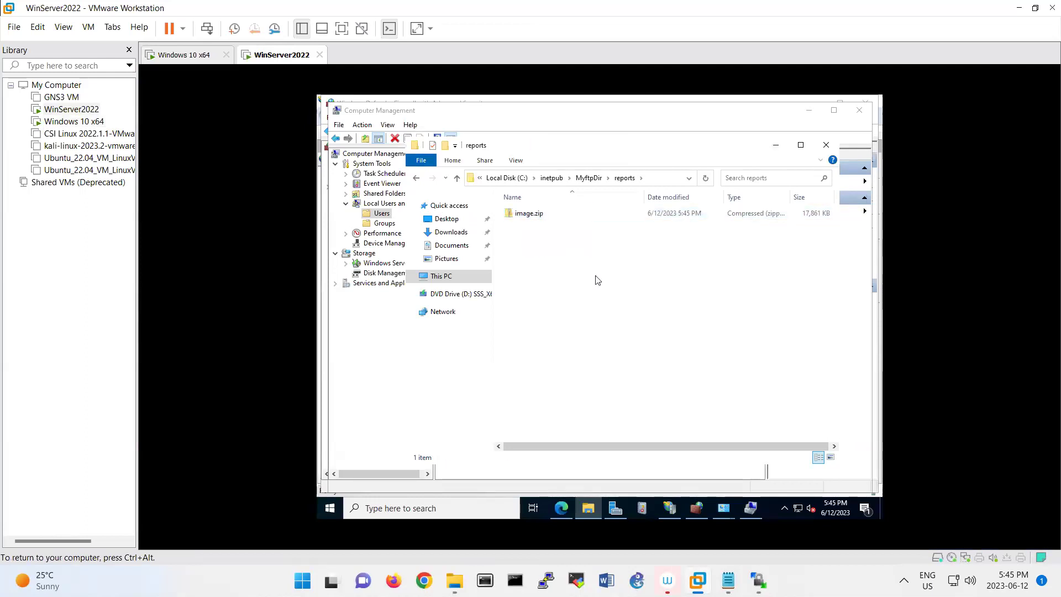